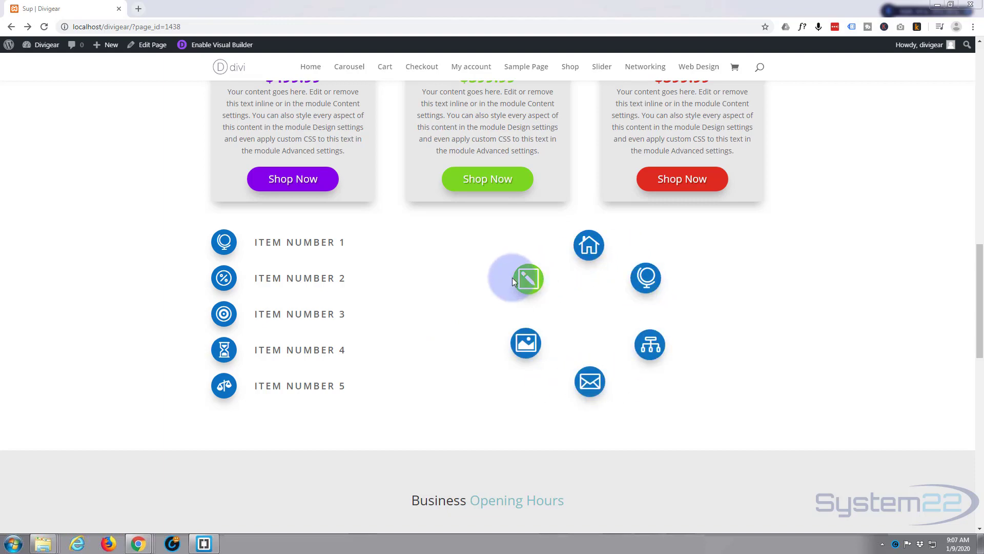
Look over the demo page and test the globe icon's link in the circular icon menu, closing the page it opens
{"action": "scroll", "coordinate": [586, 248], "scroll_direction": "up", "scroll_amount": 10}
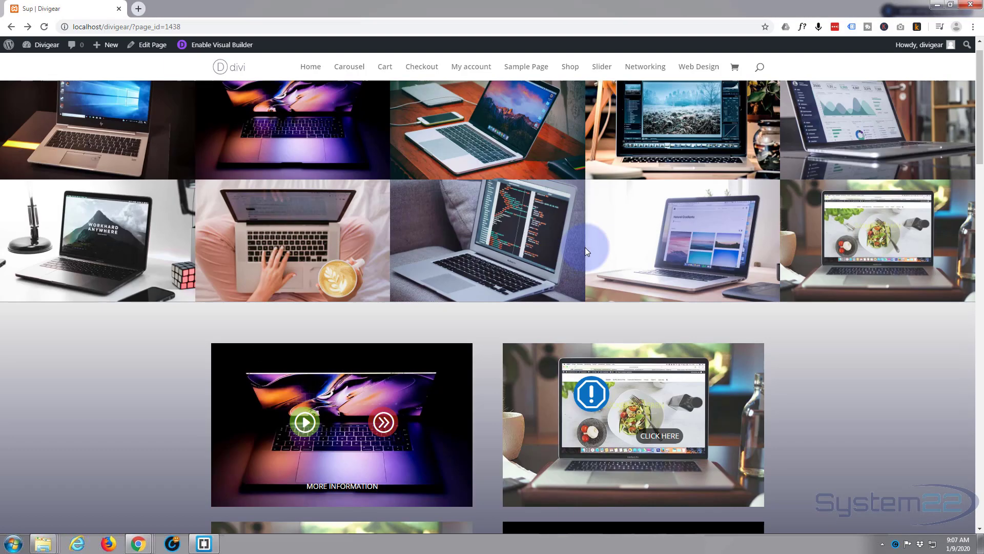
{"action": "scroll", "coordinate": [524, 319], "scroll_direction": "down", "scroll_amount": 15}
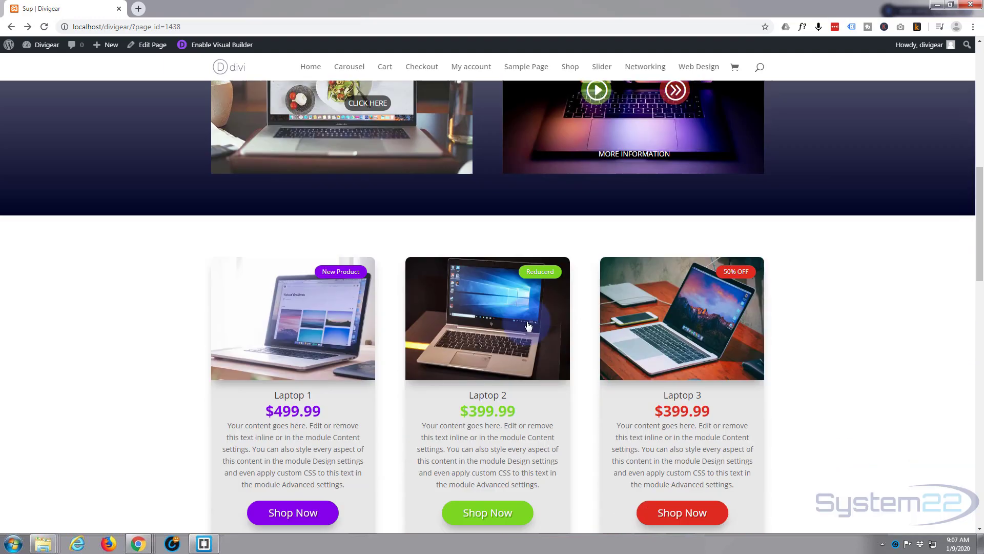
{"action": "scroll", "coordinate": [530, 326], "scroll_direction": "down", "scroll_amount": 3}
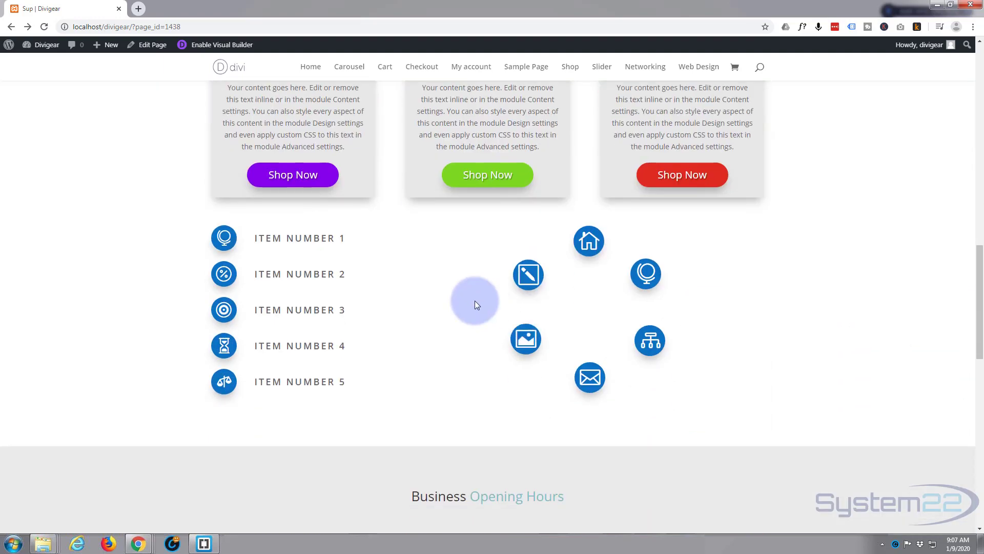
{"action": "left_click", "coordinate": [644, 274]}
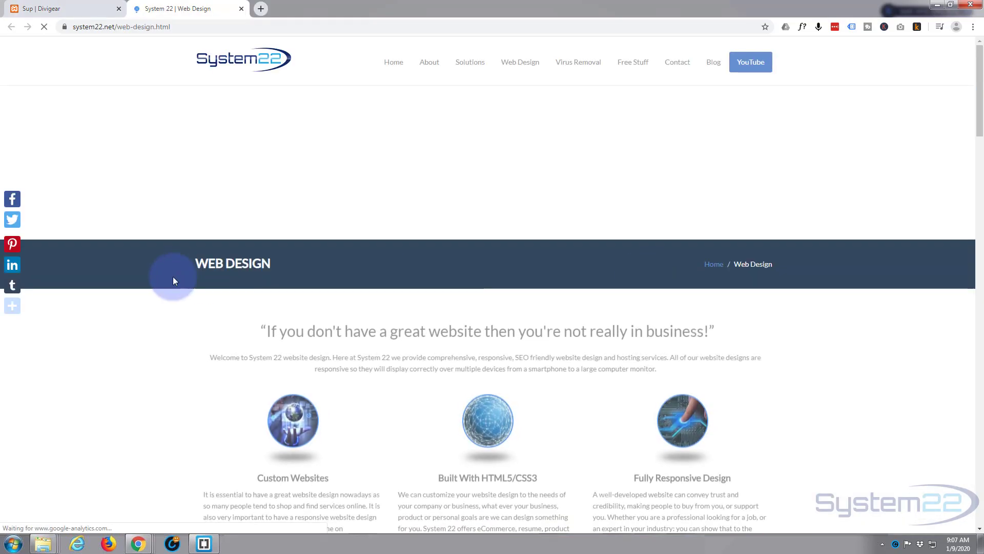
{"action": "left_click", "coordinate": [241, 8]}
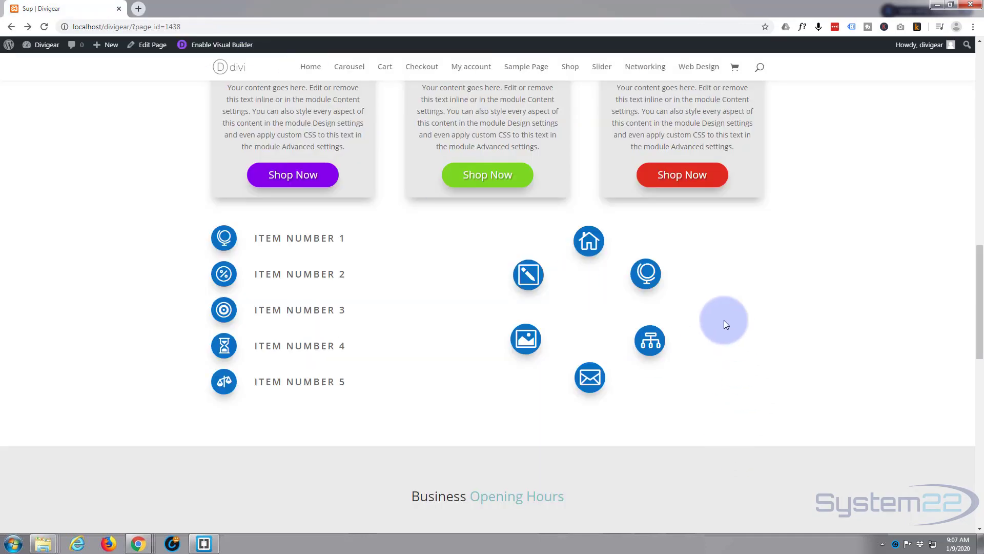
Test the envelope icon's link in the circular icon menu and close the contact page it opens
{"action": "scroll", "coordinate": [651, 343], "scroll_direction": "up", "scroll_amount": 5}
{"action": "scroll", "coordinate": [653, 348], "scroll_direction": "up", "scroll_amount": 7}
{"action": "scroll", "coordinate": [622, 267], "scroll_direction": "down", "scroll_amount": 6}
{"action": "scroll", "coordinate": [623, 276], "scroll_direction": "down", "scroll_amount": 5}
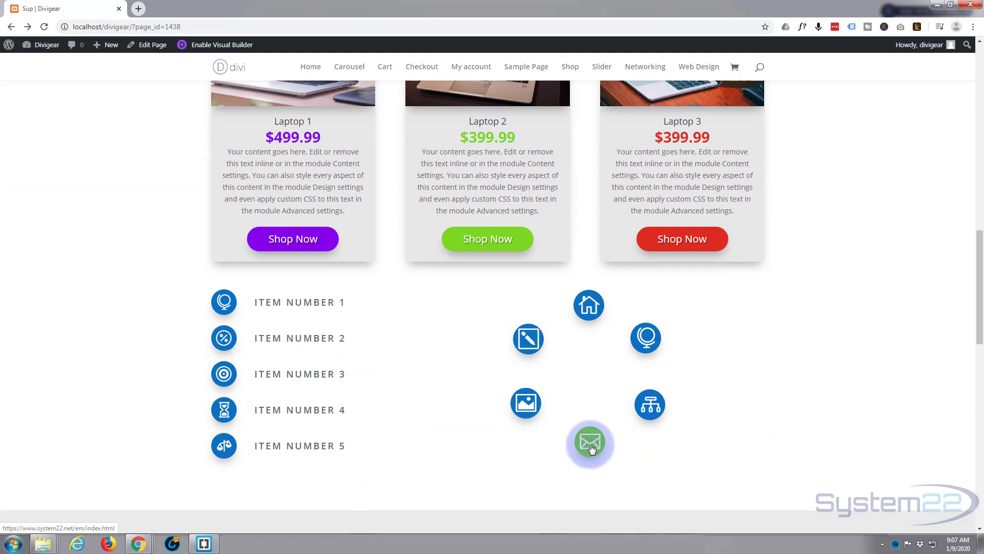
{"action": "left_click", "coordinate": [590, 444]}
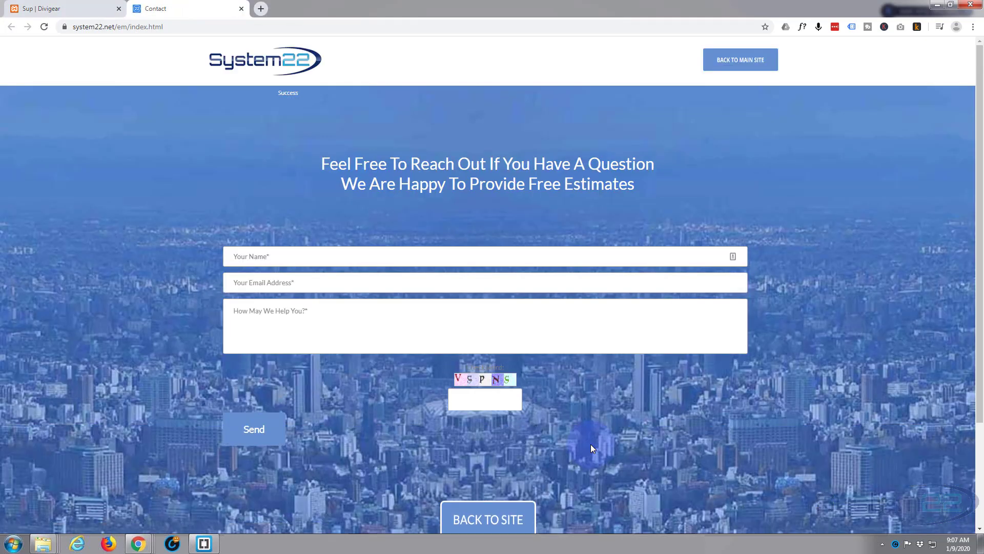
{"action": "left_click", "coordinate": [241, 9]}
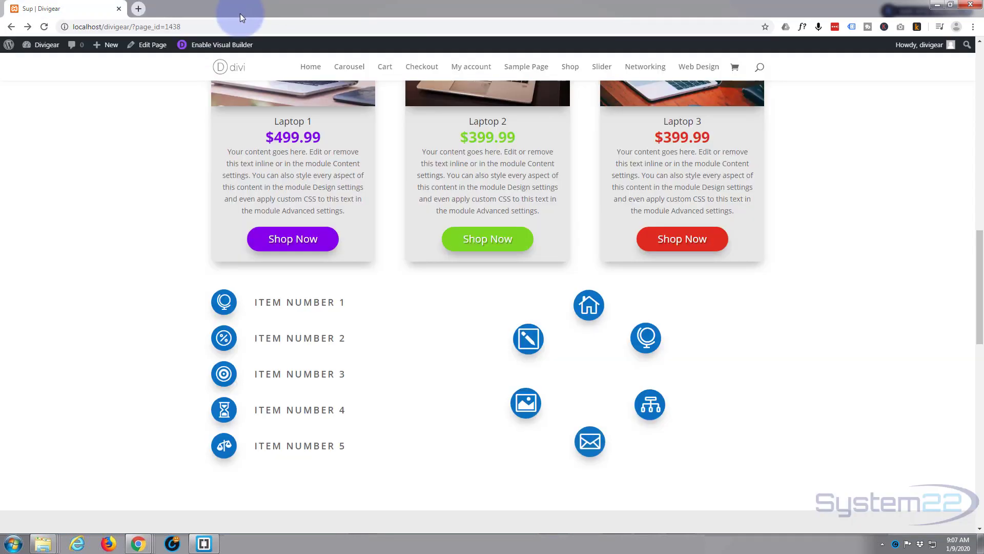
Test the picture and pencil icons' links in the circular menu, returning to the demo page after each
{"action": "left_click", "coordinate": [525, 406]}
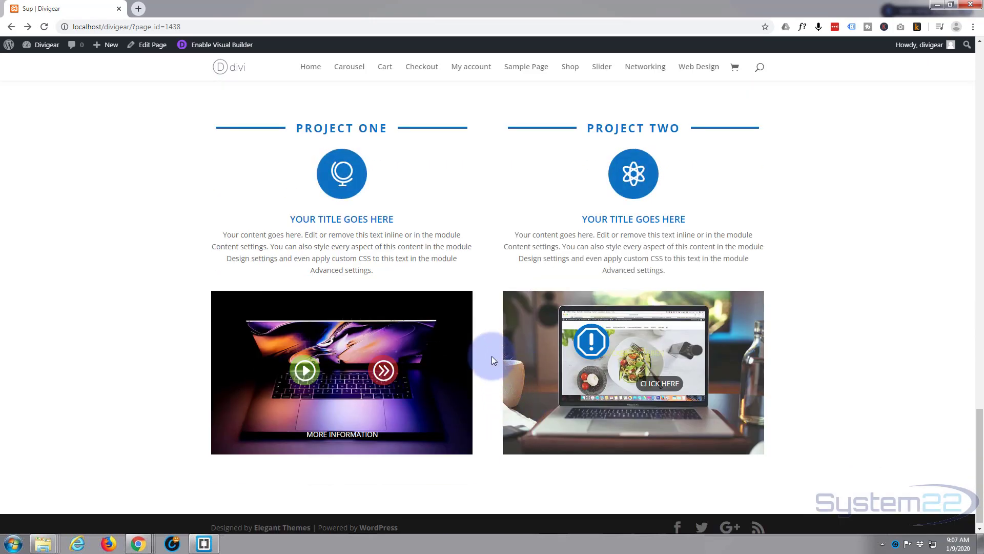
{"action": "scroll", "coordinate": [491, 358], "scroll_direction": "up", "scroll_amount": 3}
{"action": "scroll", "coordinate": [491, 356], "scroll_direction": "up", "scroll_amount": 10}
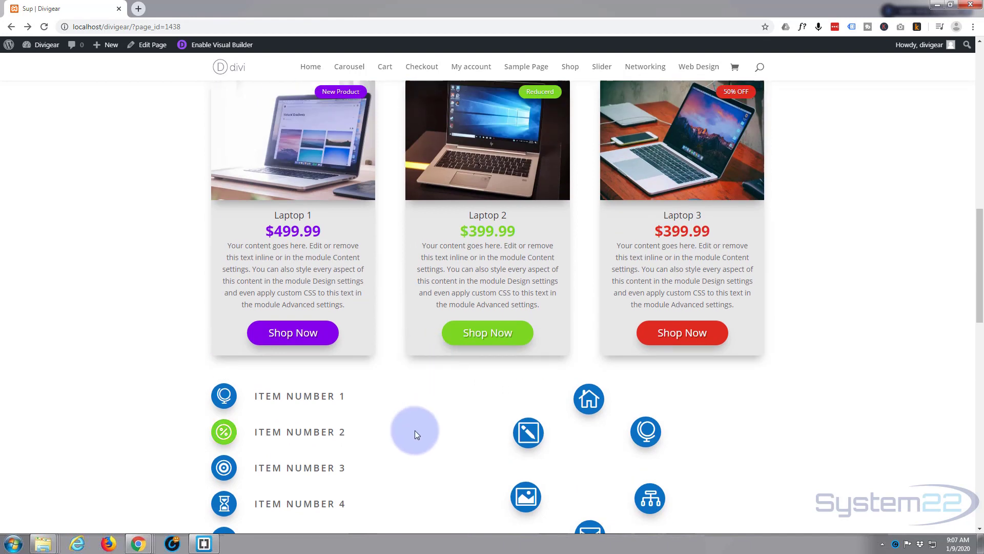
{"action": "left_click", "coordinate": [532, 435]}
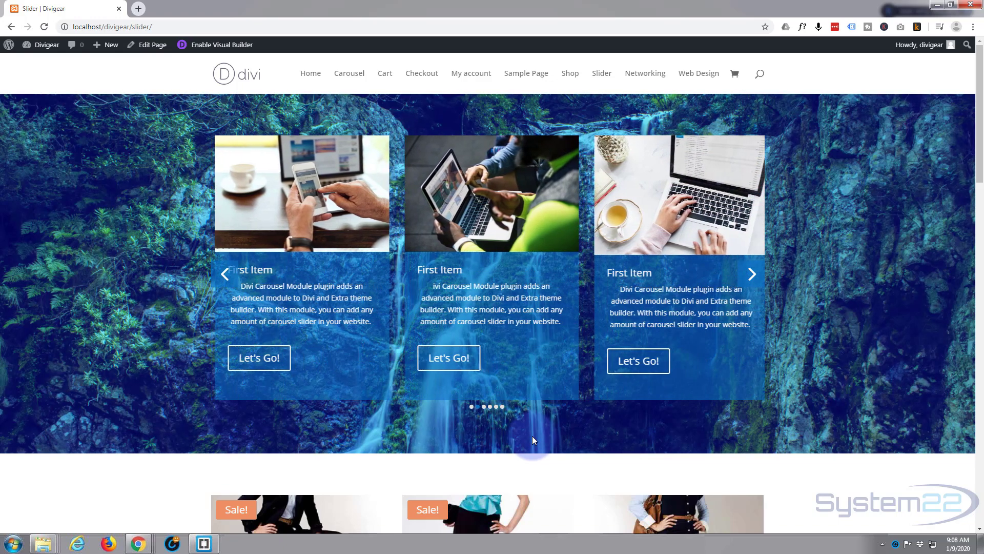
{"action": "left_click", "coordinate": [17, 25]}
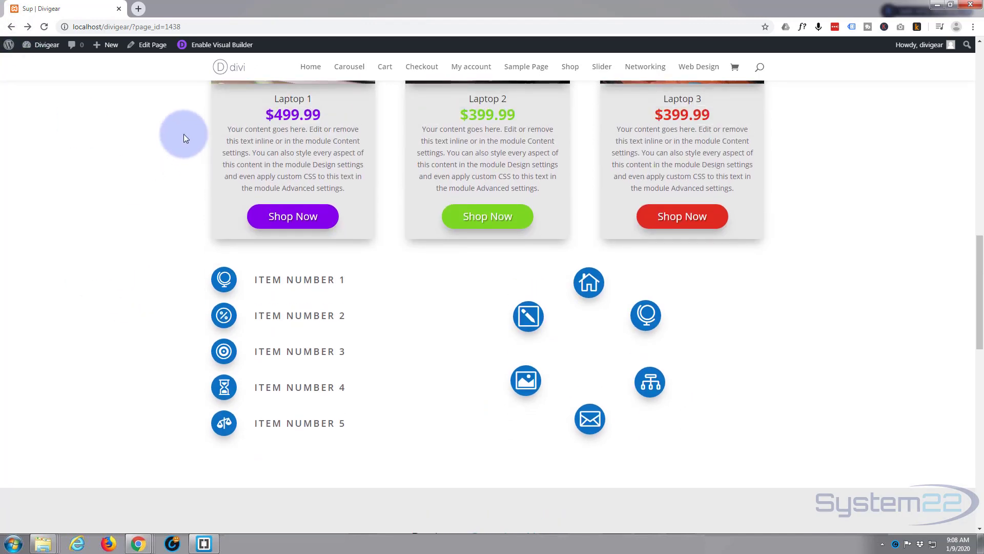
Enable the Visual Builder and delete the existing circular icon module beside the numbered item list
{"action": "left_click", "coordinate": [230, 48]}
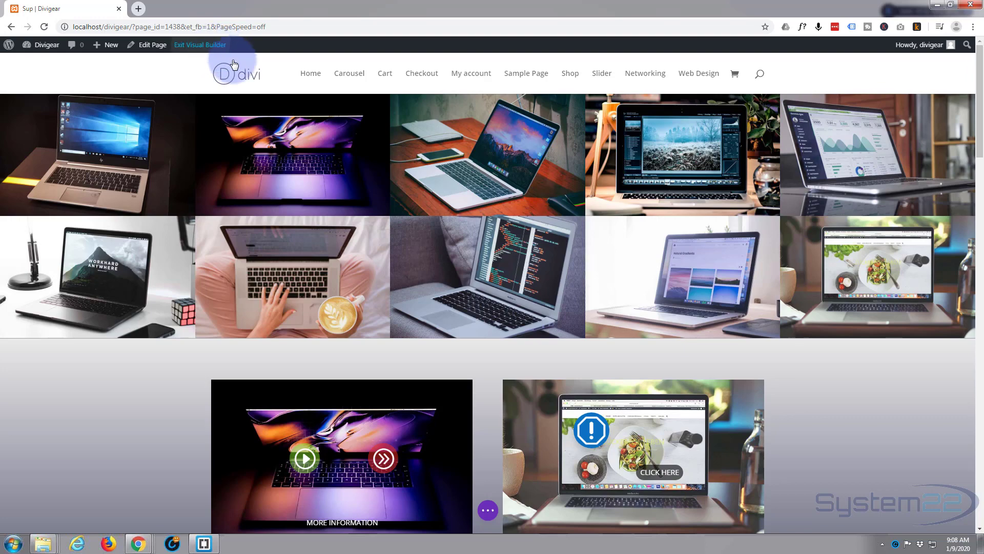
{"action": "scroll", "coordinate": [209, 214], "scroll_direction": "down", "scroll_amount": 5}
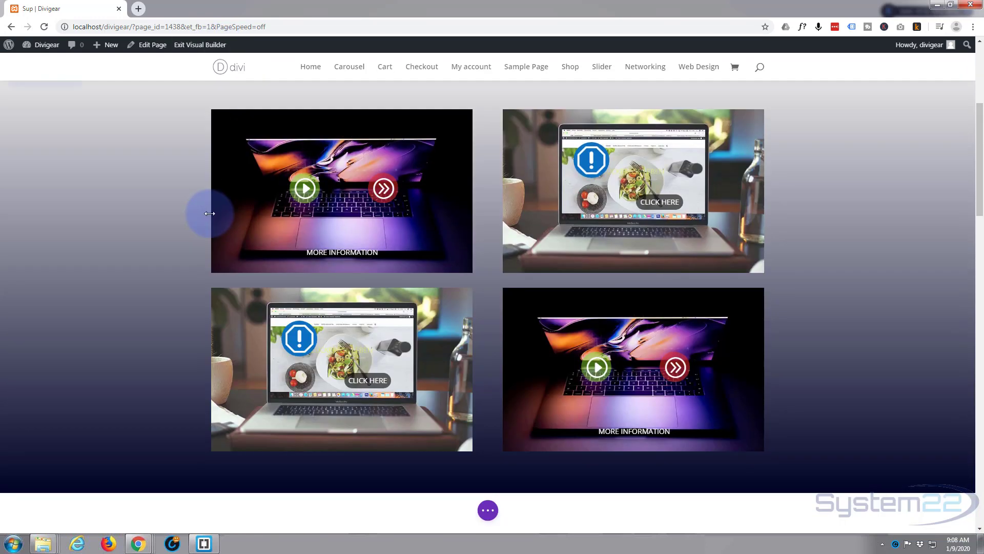
{"action": "scroll", "coordinate": [210, 213], "scroll_direction": "down", "scroll_amount": 5}
{"action": "scroll", "coordinate": [210, 211], "scroll_direction": "down", "scroll_amount": 6}
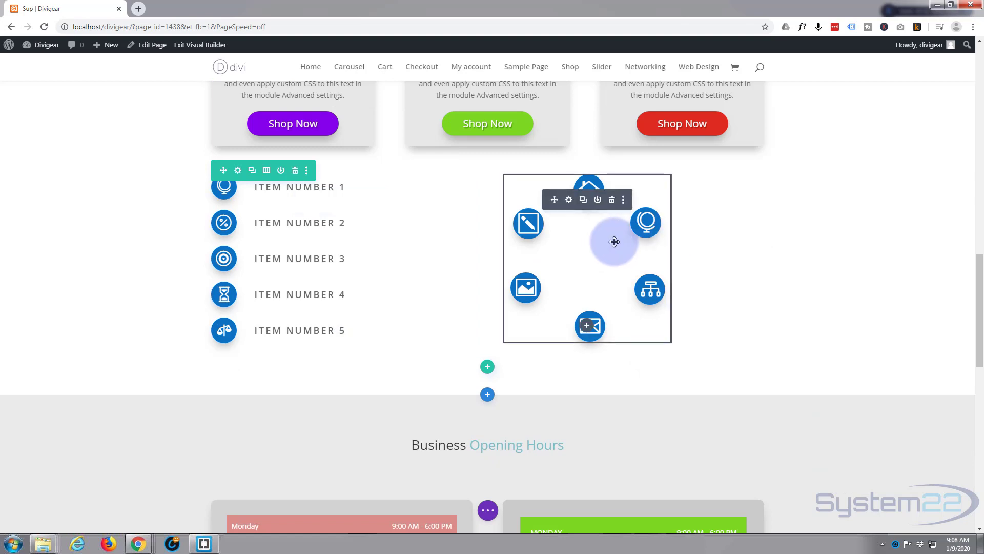
{"action": "left_click", "coordinate": [613, 201]}
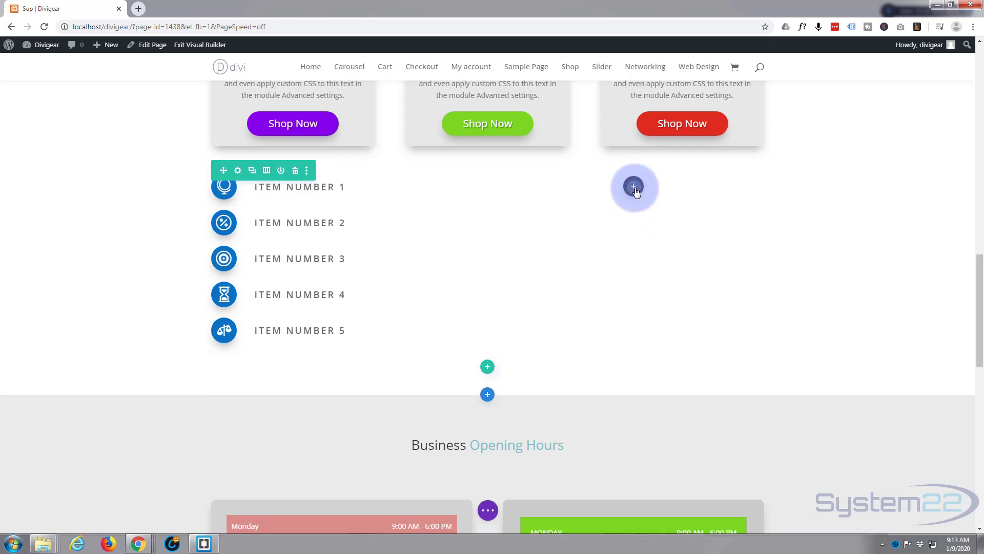
Insert a Supreme Icon List module into the empty column beside the numbered item list
{"action": "left_click", "coordinate": [634, 187]}
{"action": "scroll", "coordinate": [590, 287], "scroll_direction": "down", "scroll_amount": 3}
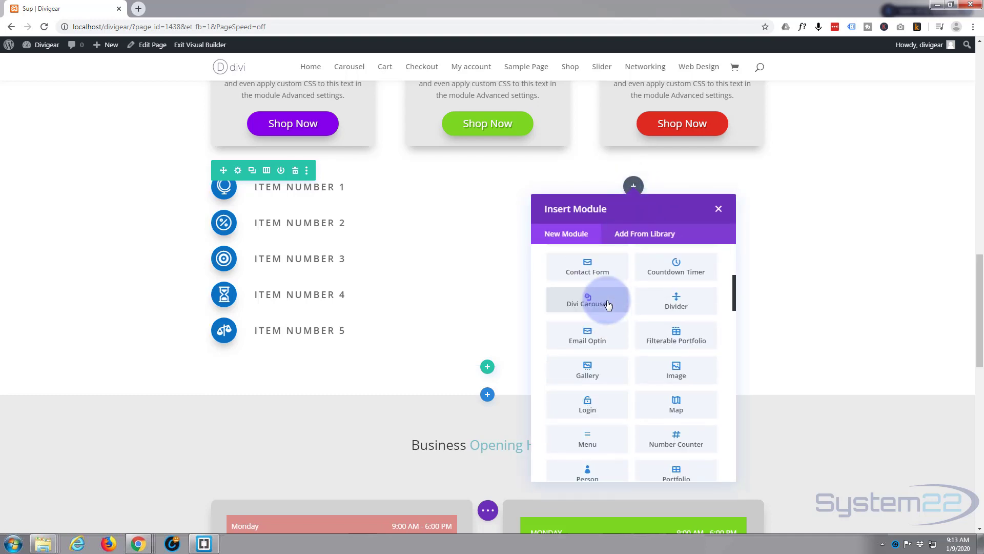
{"action": "scroll", "coordinate": [608, 305], "scroll_direction": "down", "scroll_amount": 15}
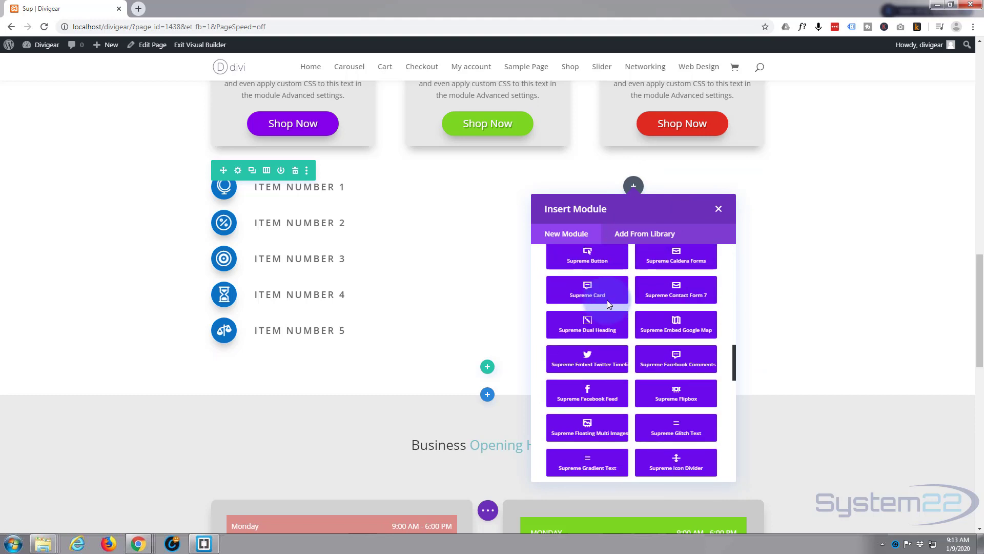
{"action": "scroll", "coordinate": [609, 306], "scroll_direction": "down", "scroll_amount": 2}
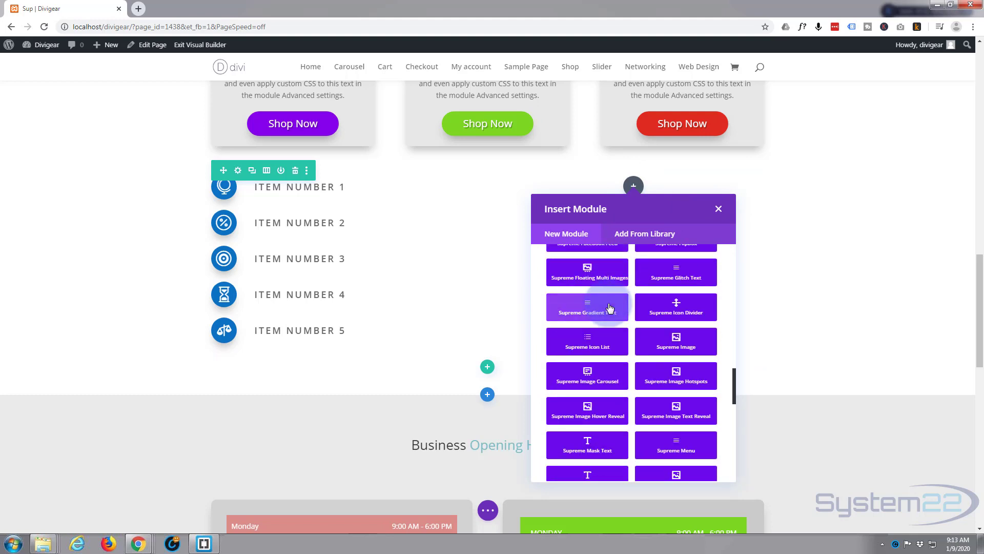
{"action": "left_click", "coordinate": [589, 342]}
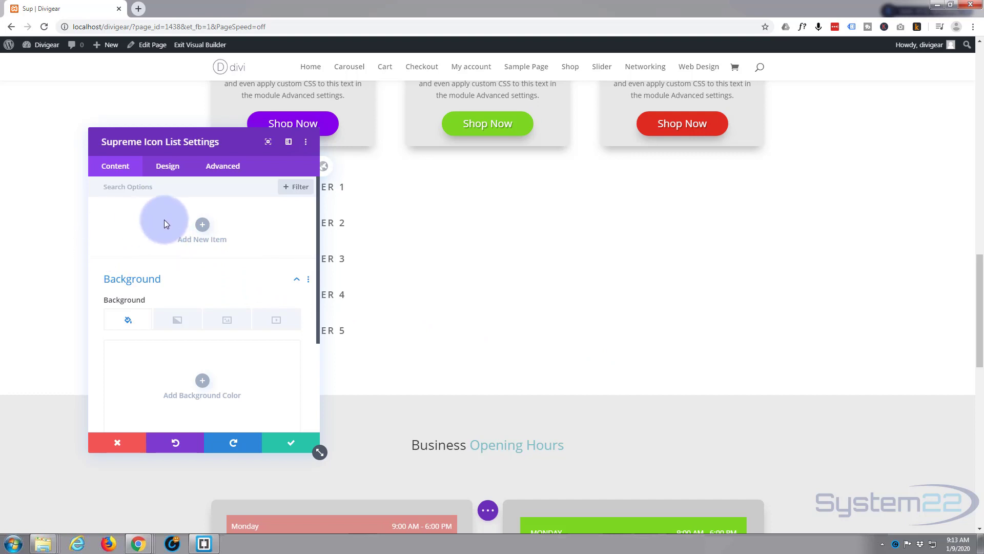
Add a new item to the icon list, keep Use Icon enabled and choose the house icon for it
{"action": "left_click", "coordinate": [202, 227]}
{"action": "left_click", "coordinate": [210, 217]}
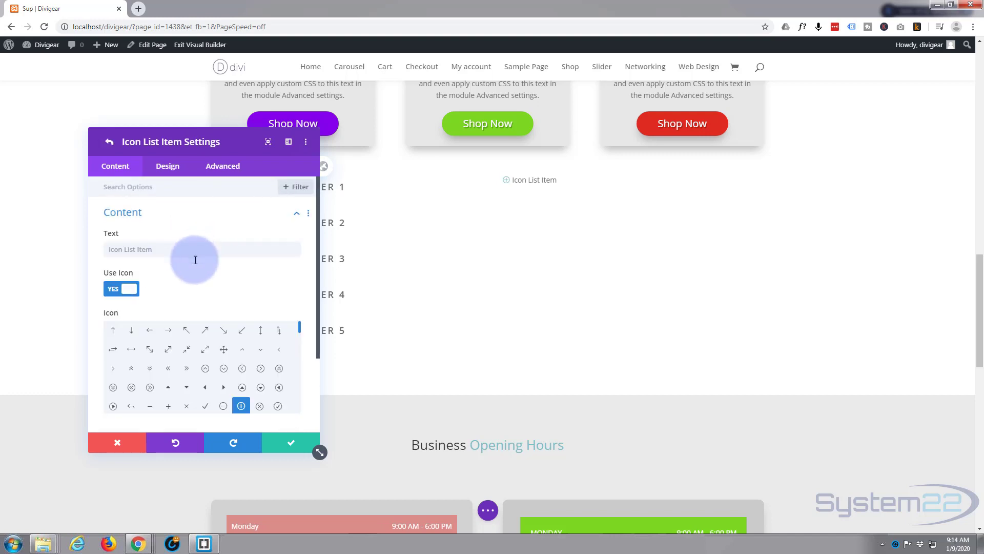
{"action": "left_click", "coordinate": [132, 293]}
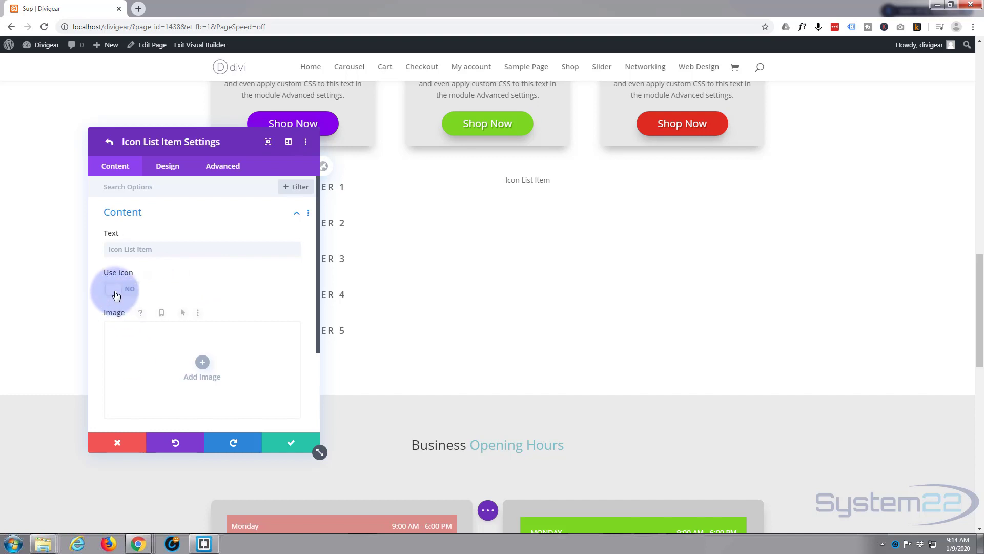
{"action": "left_click", "coordinate": [115, 288]}
{"action": "scroll", "coordinate": [211, 285], "scroll_direction": "down", "scroll_amount": 1}
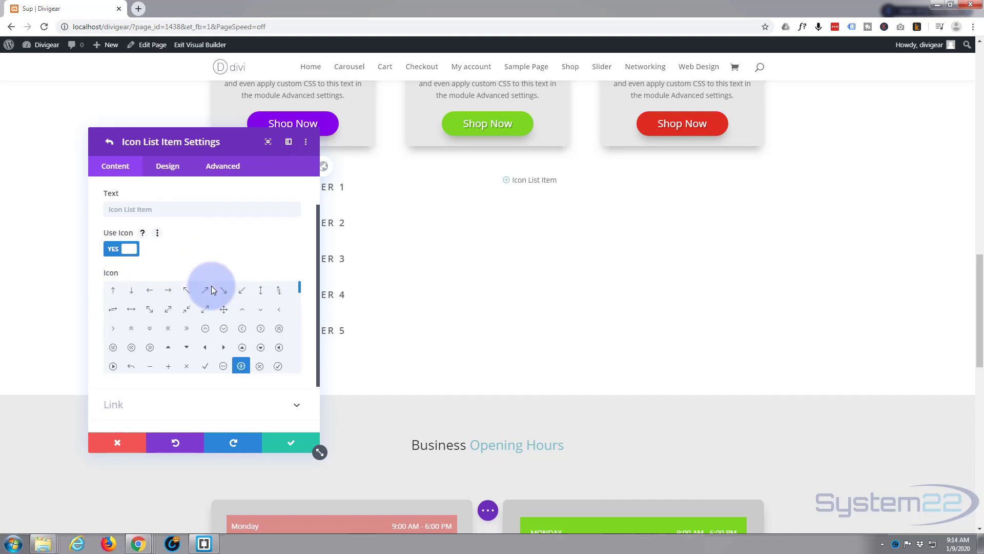
{"action": "scroll", "coordinate": [211, 285], "scroll_direction": "down", "scroll_amount": 2}
{"action": "left_click_drag", "start_coordinate": [300, 227], "coordinate": [299, 248]}
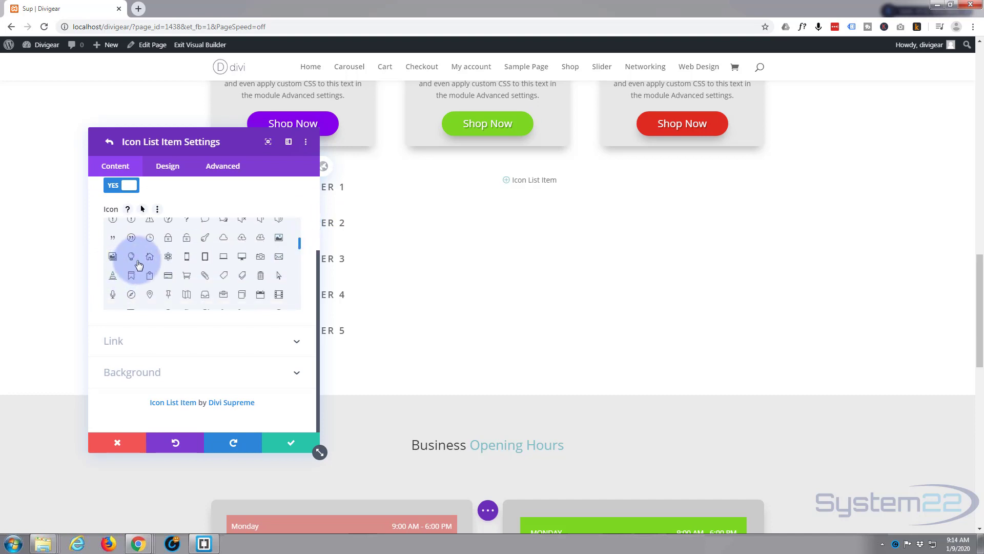
{"action": "left_click", "coordinate": [150, 258]}
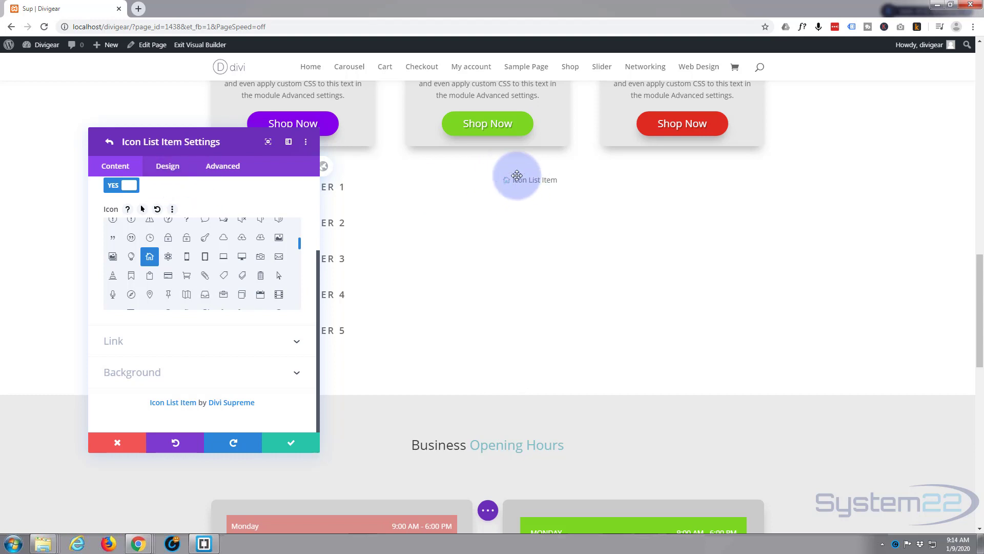
Set the item's icon color to white and its icon background color to blue #0c71c3
{"action": "left_click", "coordinate": [174, 169]}
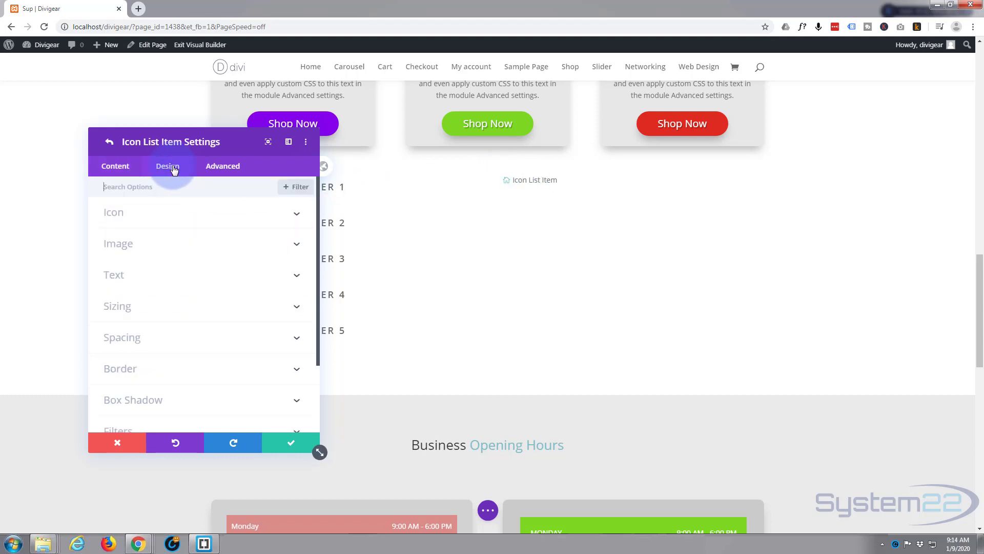
{"action": "left_click", "coordinate": [249, 219]}
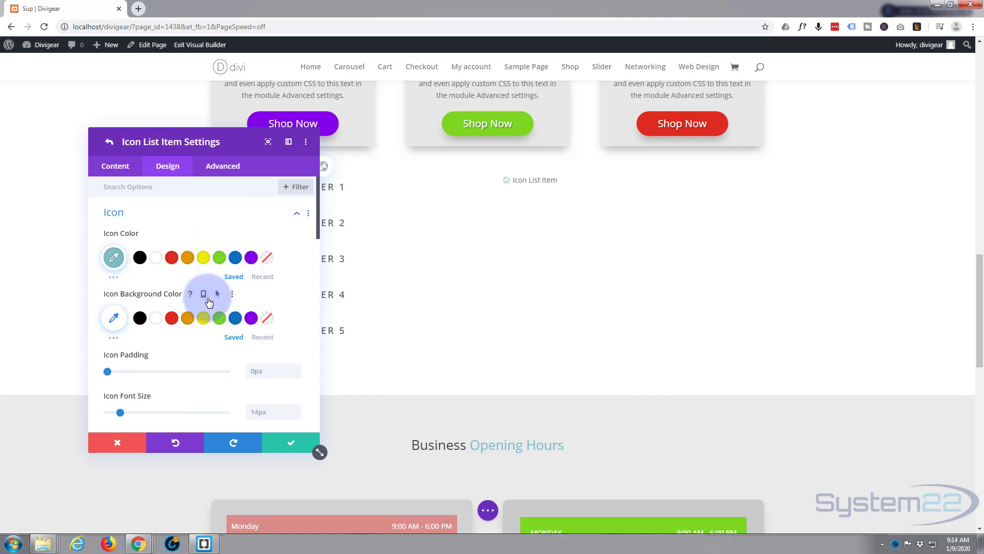
{"action": "left_click", "coordinate": [157, 258]}
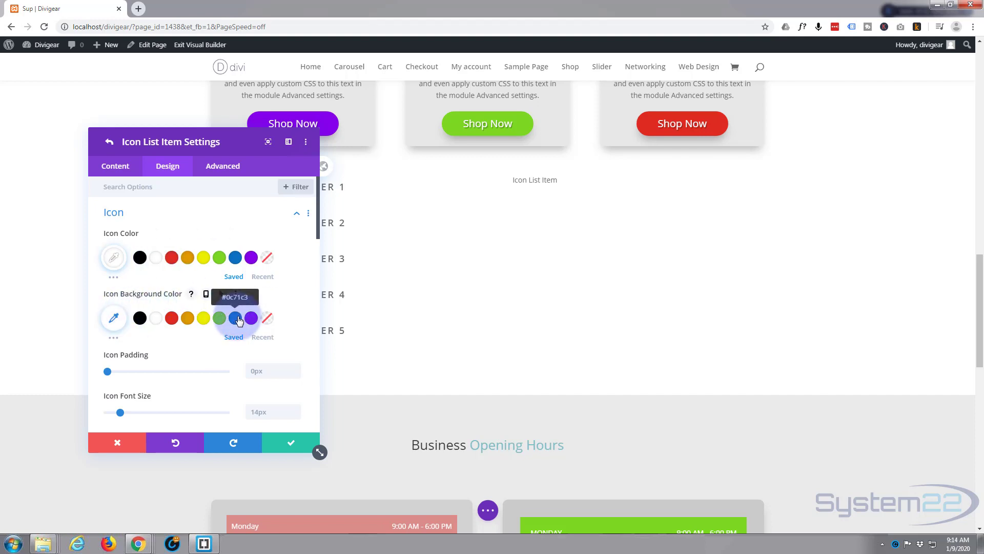
{"action": "left_click", "coordinate": [237, 319]}
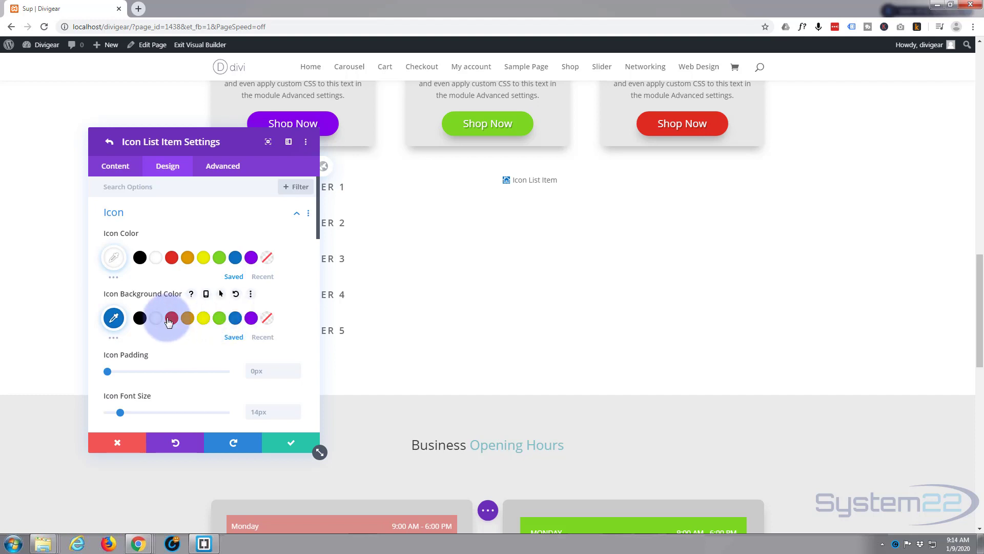
Set the item's icon padding to 10px and its icon font size to 40px
{"action": "scroll", "coordinate": [173, 337], "scroll_direction": "down", "scroll_amount": 2}
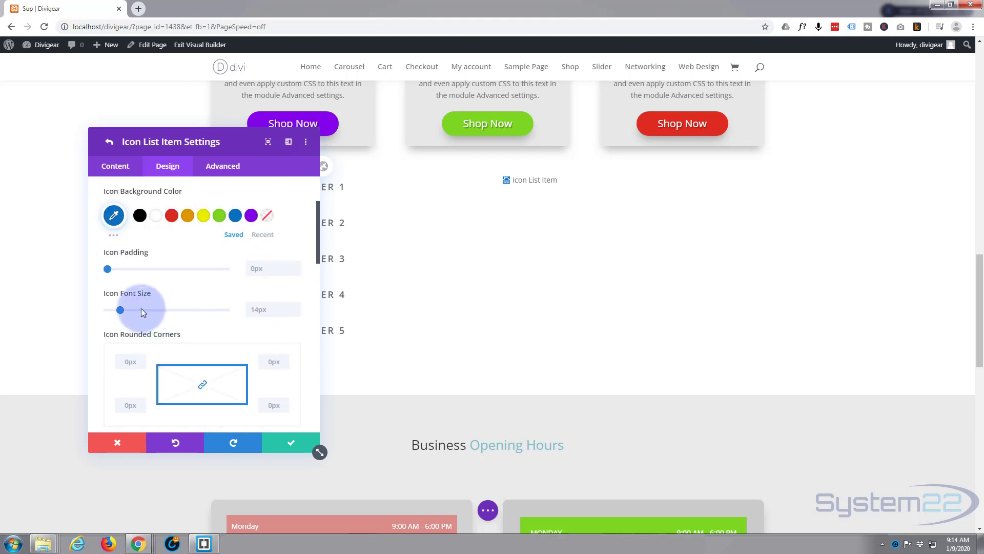
{"action": "left_click_drag", "start_coordinate": [108, 268], "coordinate": [146, 269]}
{"action": "left_click_drag", "start_coordinate": [121, 310], "coordinate": [146, 310]}
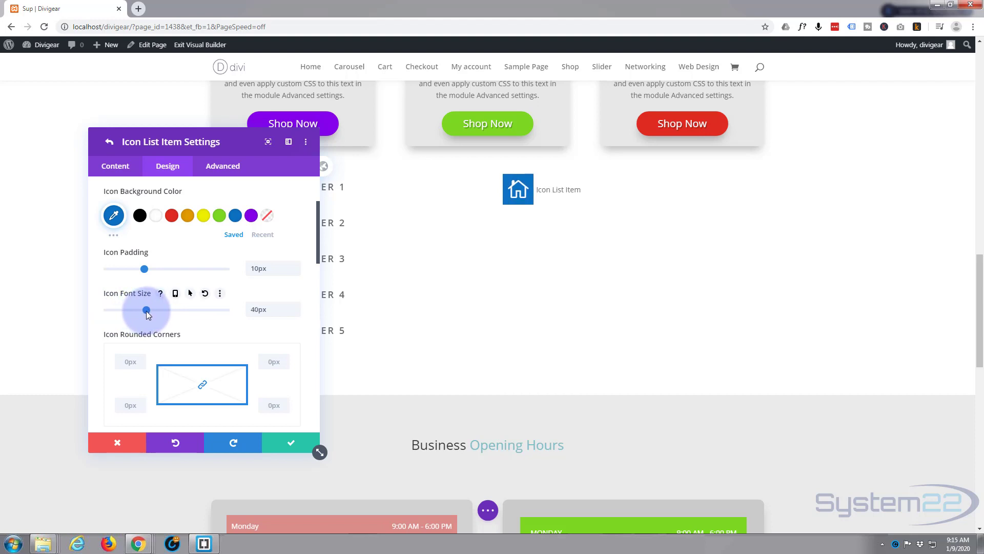
Make the house icon's background circular by setting all its linked icon rounded corners to 50%
{"action": "scroll", "coordinate": [199, 328], "scroll_direction": "down", "scroll_amount": 1}
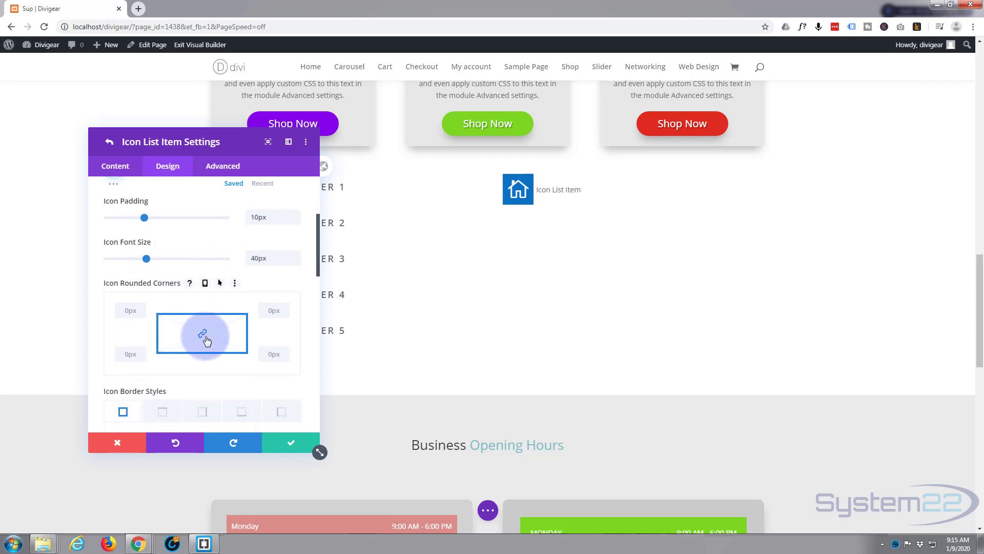
{"action": "left_click", "coordinate": [129, 310]}
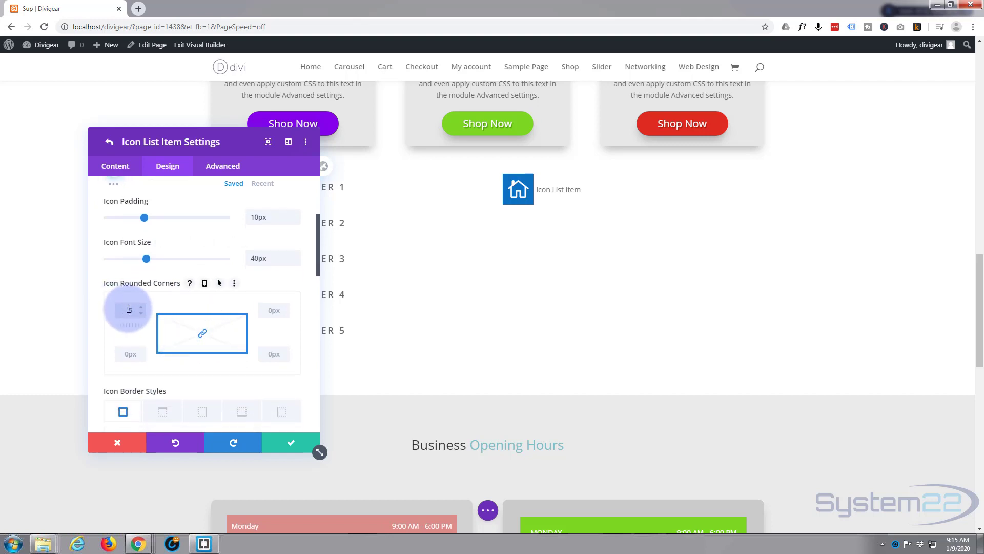
{"action": "type", "text": "50%"}
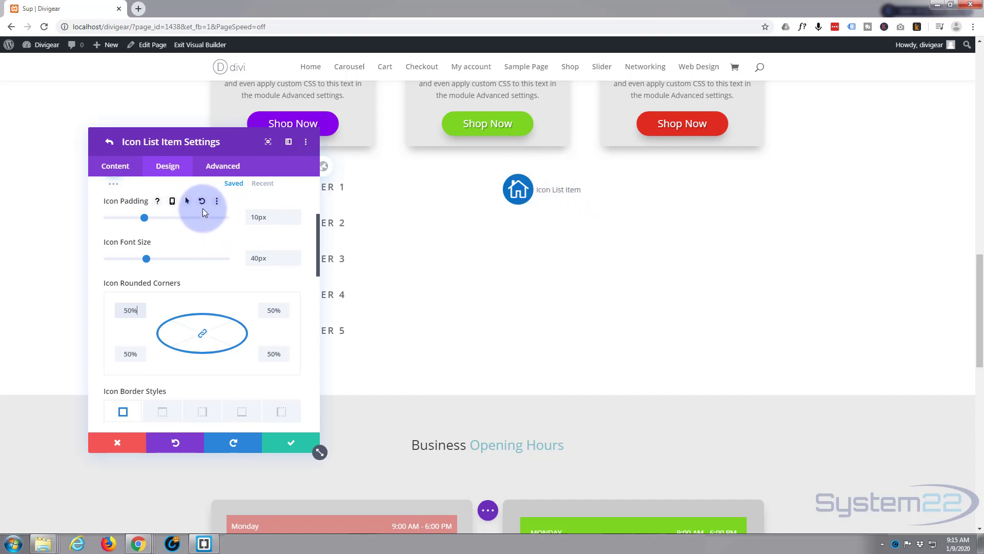
{"action": "scroll", "coordinate": [205, 205], "scroll_direction": "down", "scroll_amount": 6}
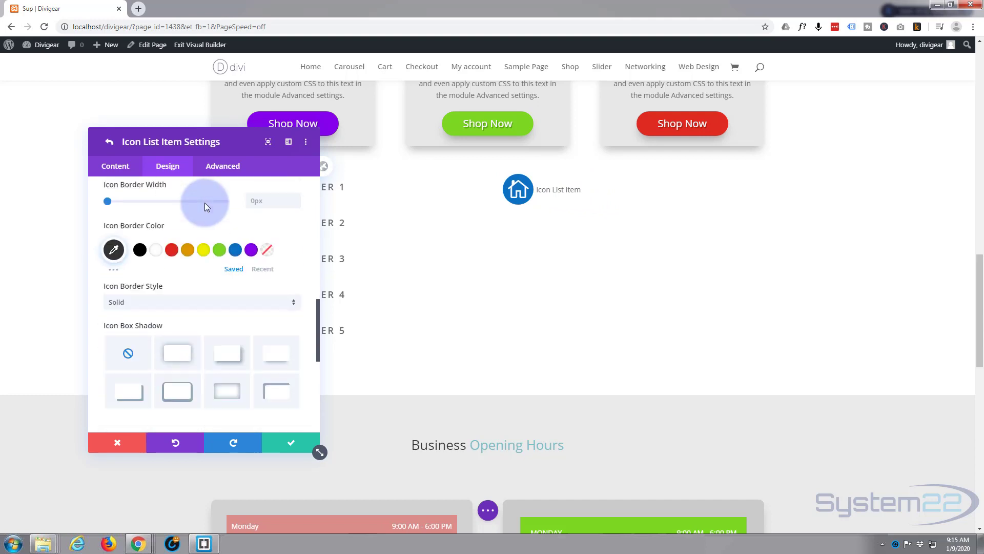
Make the icon list item's text fully transparent with the text color rgba(0,0,0,0) and save the item
{"action": "scroll", "coordinate": [204, 205], "scroll_direction": "down", "scroll_amount": 4}
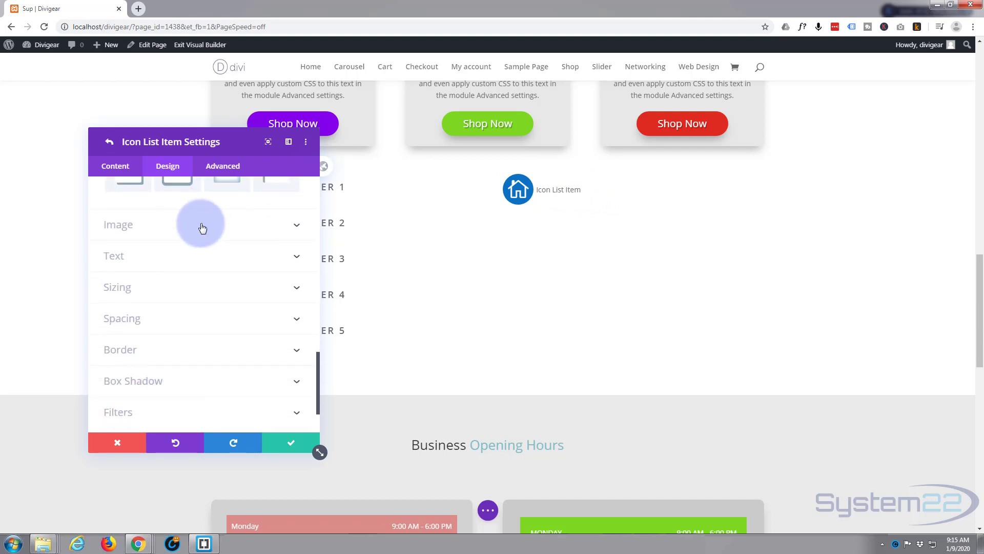
{"action": "left_click", "coordinate": [208, 257]}
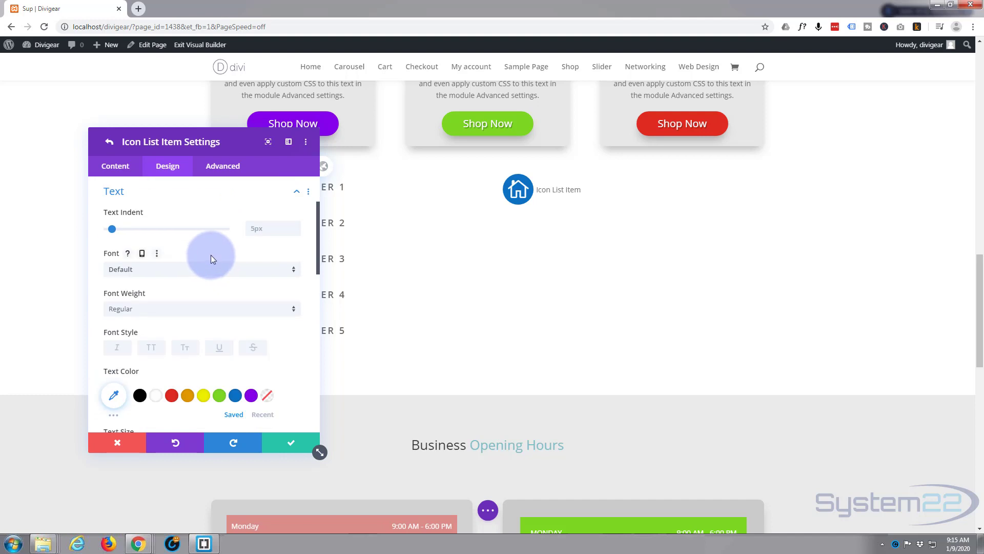
{"action": "scroll", "coordinate": [210, 251], "scroll_direction": "down", "scroll_amount": 3}
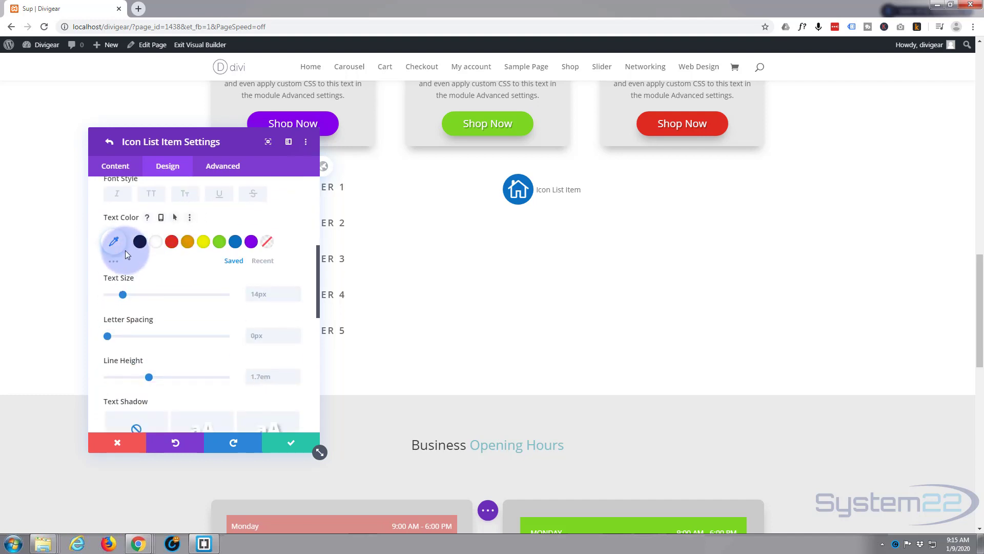
{"action": "left_click", "coordinate": [113, 242]}
{"action": "left_click_drag", "start_coordinate": [265, 259], "coordinate": [262, 324]}
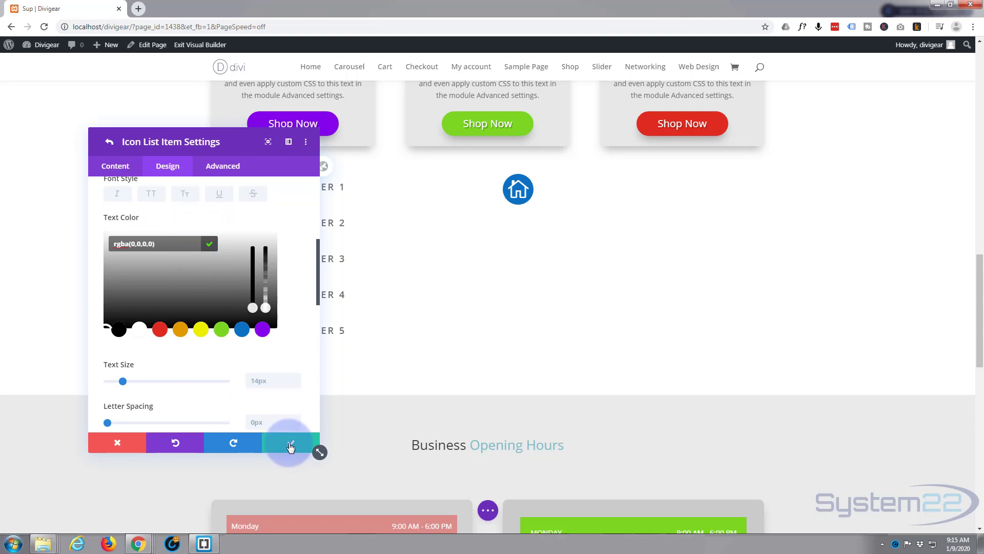
{"action": "left_click", "coordinate": [287, 444]}
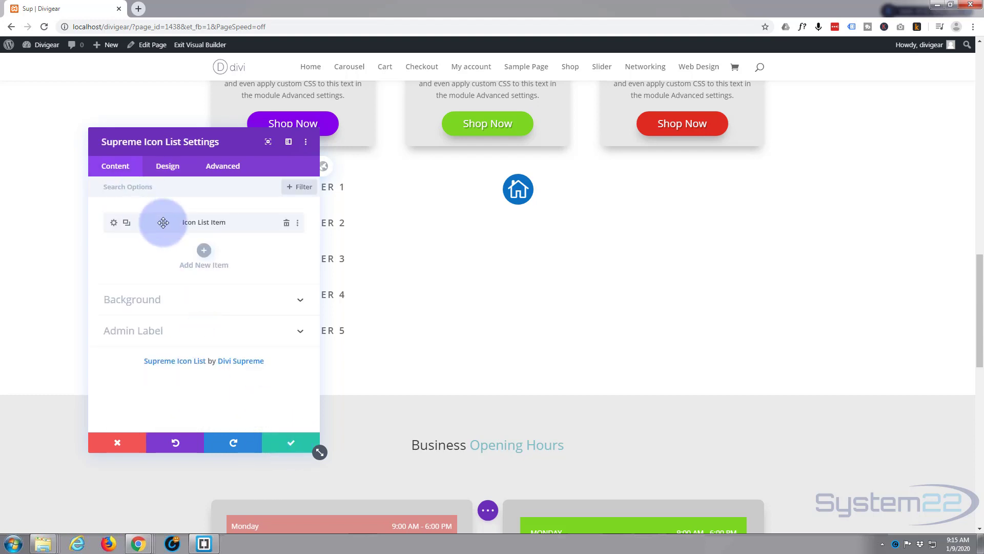
Duplicate the house icon item five times so the list holds six identical items
{"action": "left_click", "coordinate": [126, 224]}
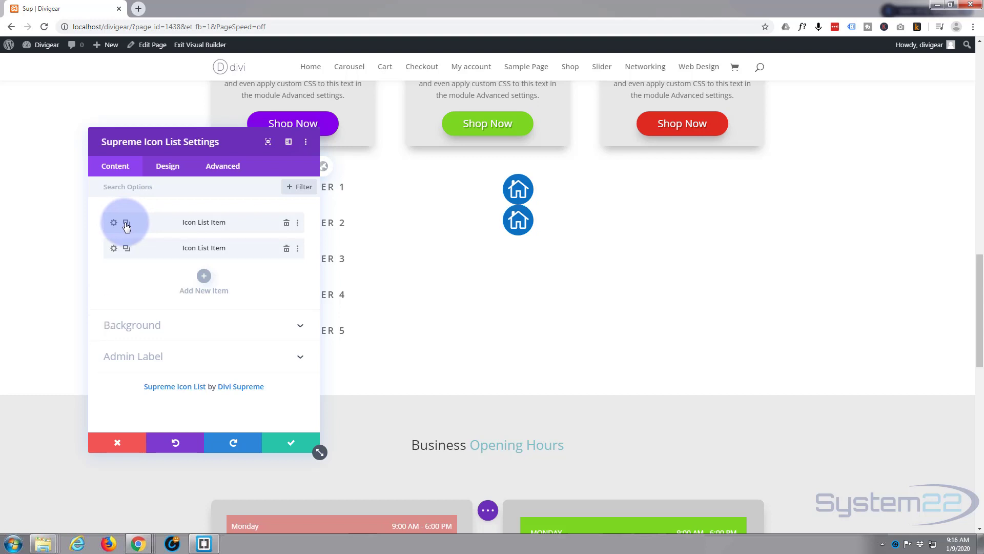
{"action": "left_click", "coordinate": [126, 224]}
{"action": "left_click", "coordinate": [127, 224]}
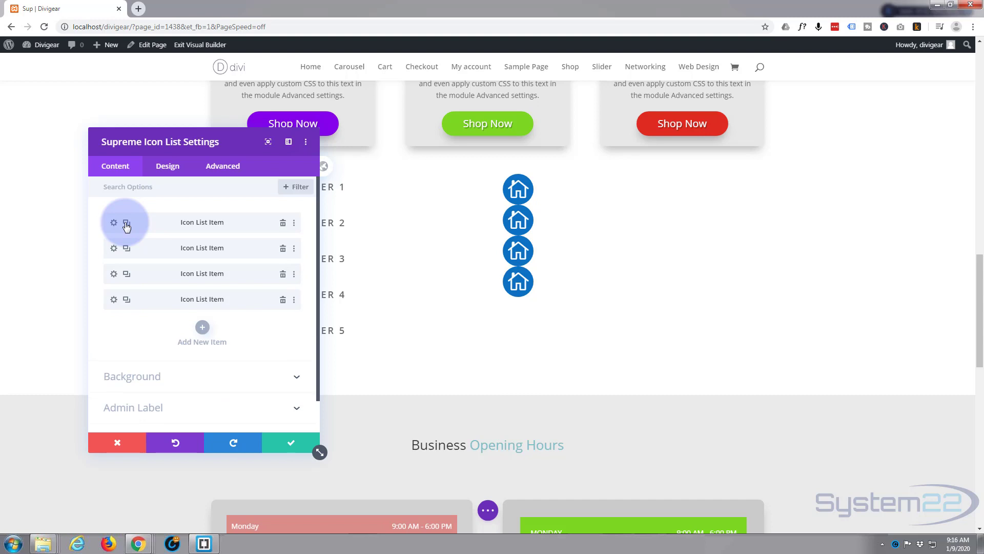
{"action": "left_click", "coordinate": [126, 224]}
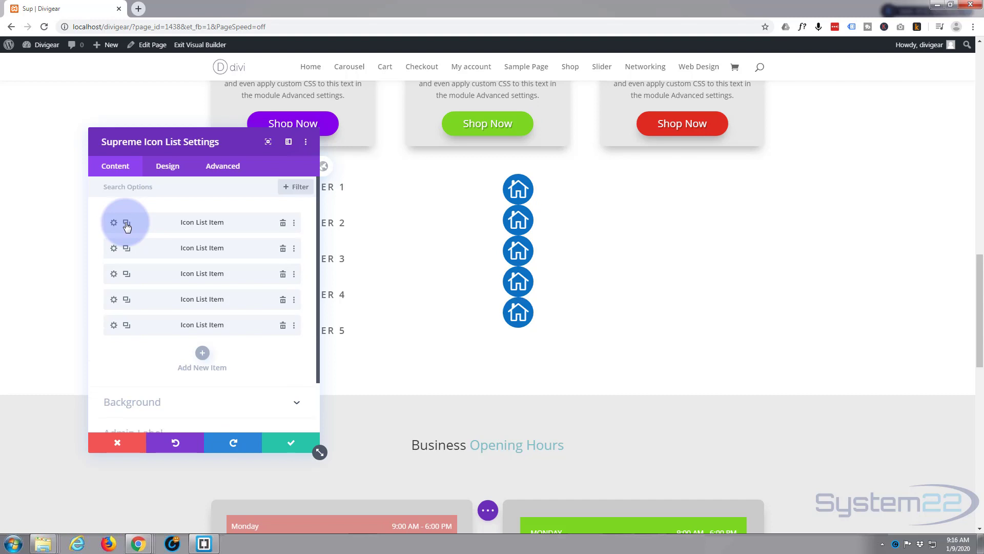
{"action": "left_click", "coordinate": [126, 224]}
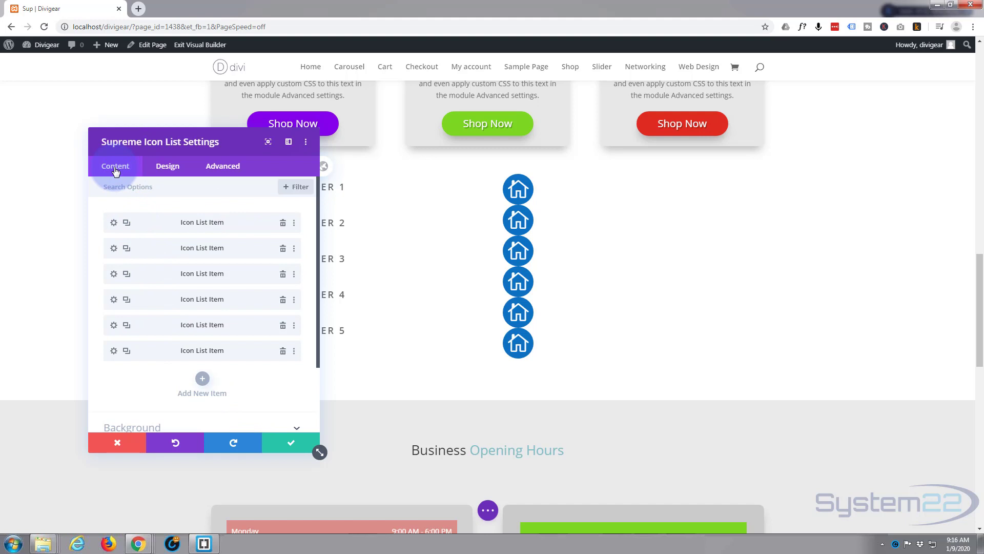
Give the whole icon list module a yellow background color
{"action": "scroll", "coordinate": [126, 182], "scroll_direction": "down", "scroll_amount": 2}
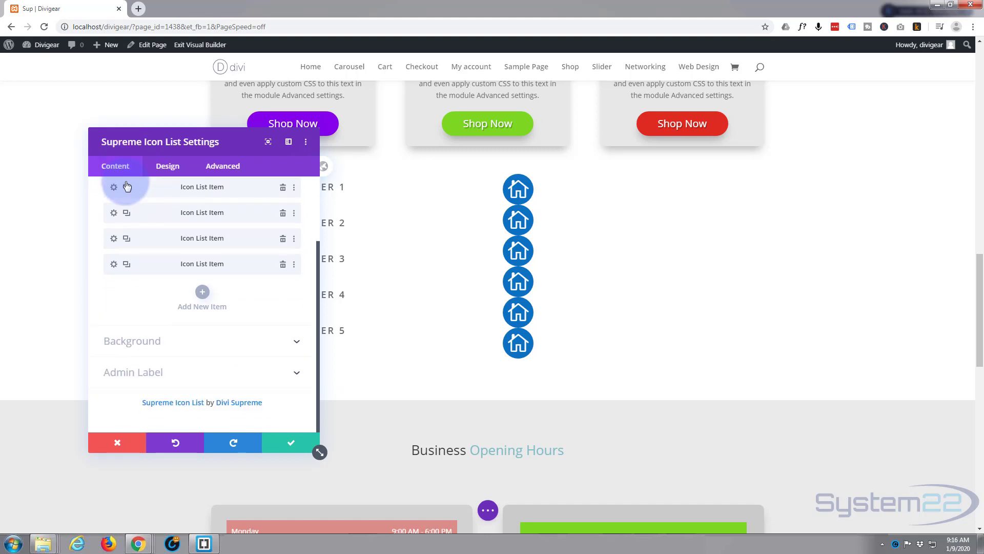
{"action": "left_click", "coordinate": [180, 340]}
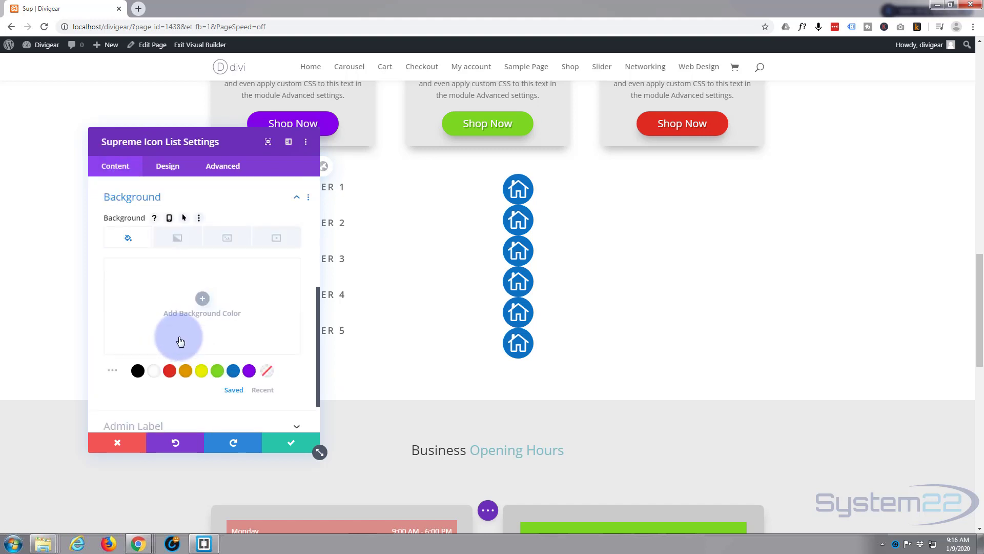
{"action": "left_click", "coordinate": [202, 372]}
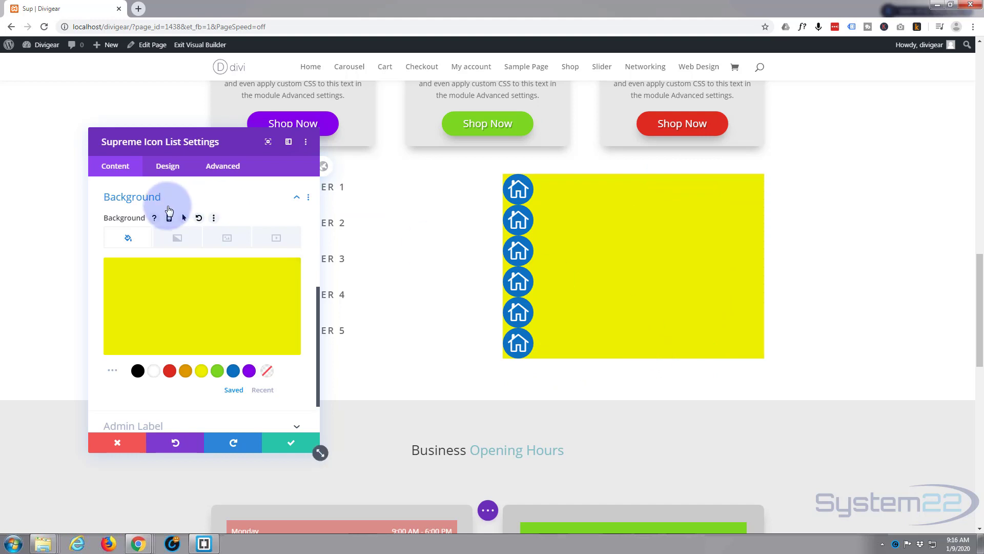
Set the icon list module's width and height to 330px each
{"action": "left_click", "coordinate": [171, 168]}
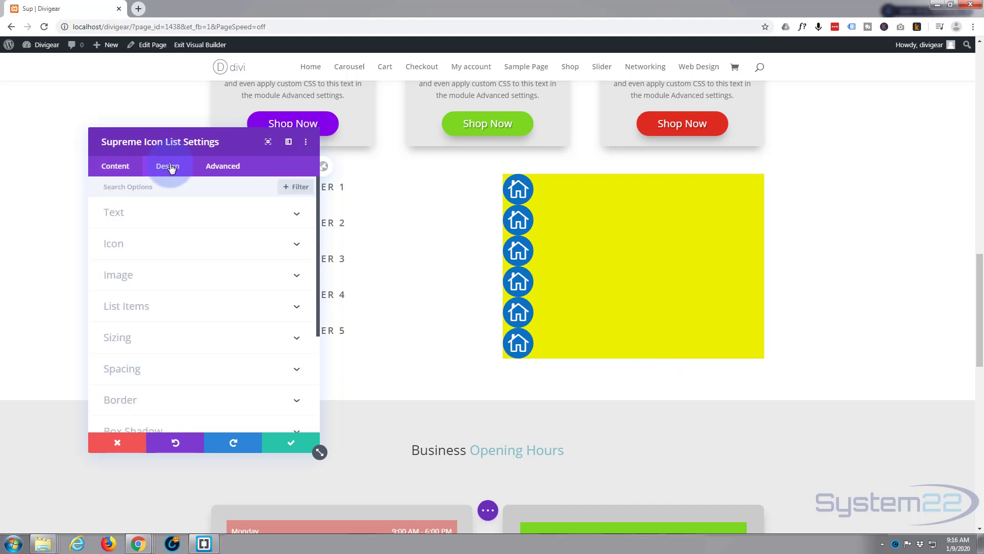
{"action": "left_click", "coordinate": [176, 340]}
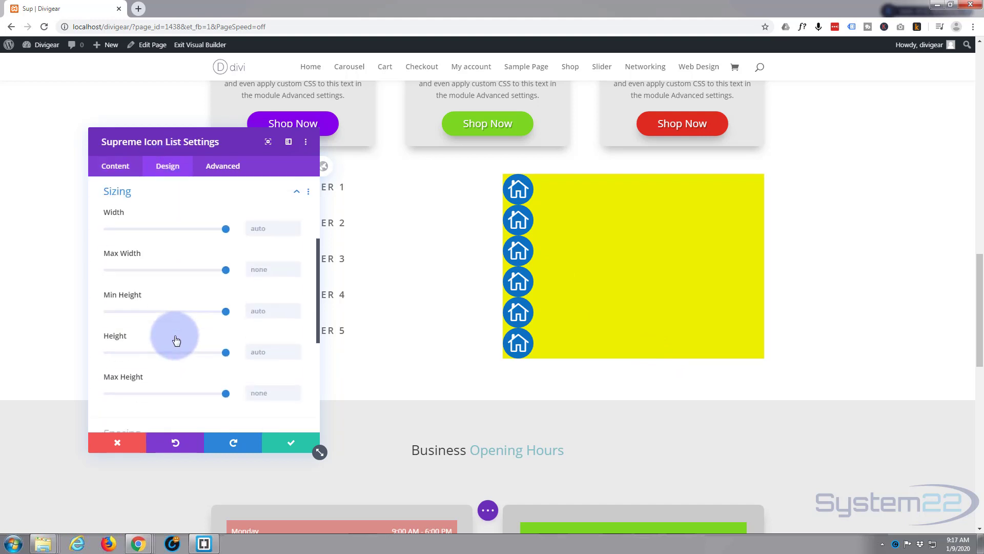
{"action": "left_click", "coordinate": [252, 226]}
{"action": "type", "text": "330px"}
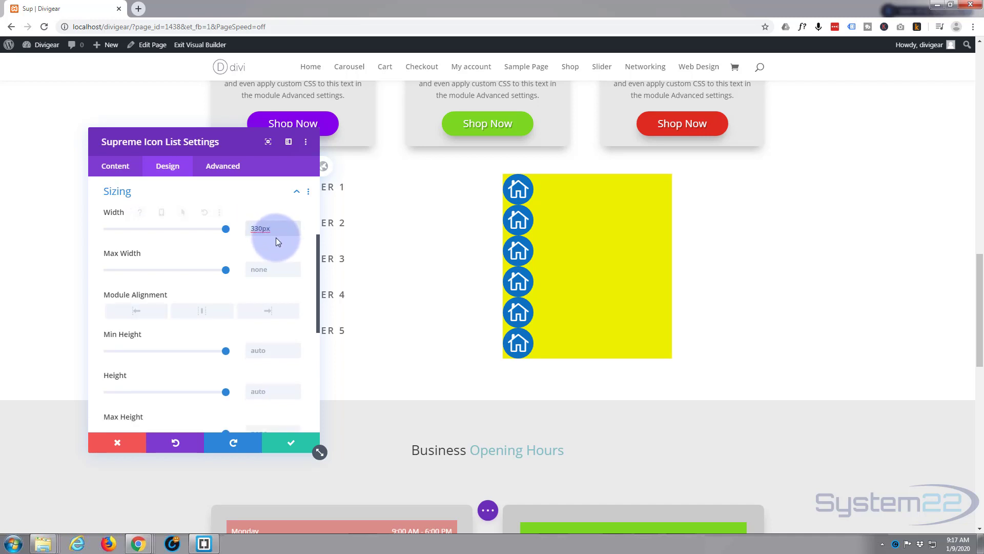
{"action": "left_click", "coordinate": [256, 384]}
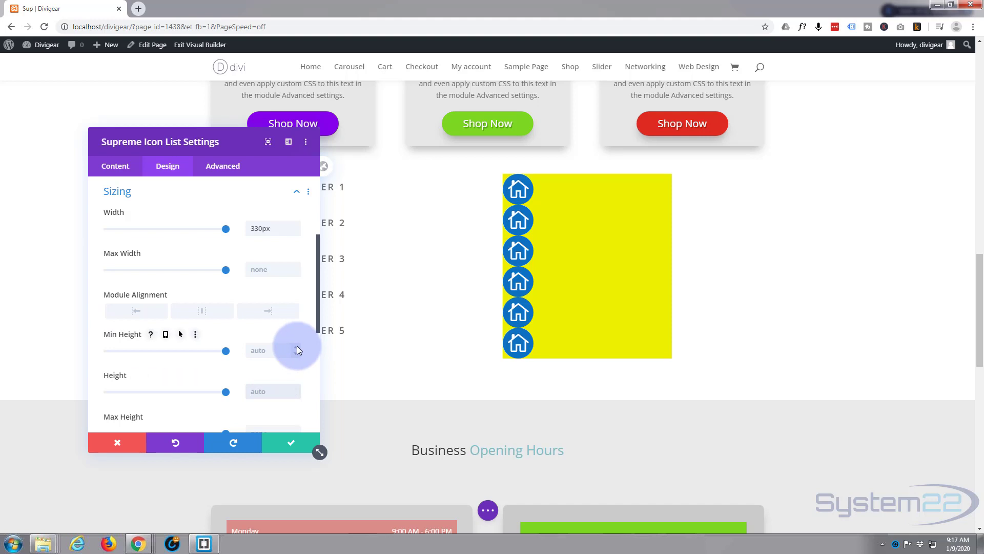
{"action": "type", "text": "330px"}
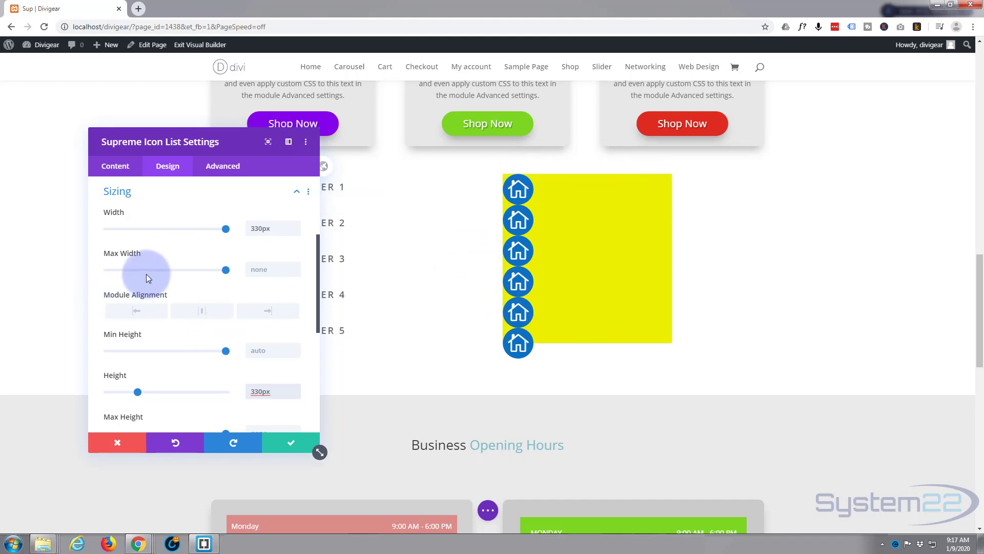
{"action": "mouse_move", "coordinate": [146, 262]}
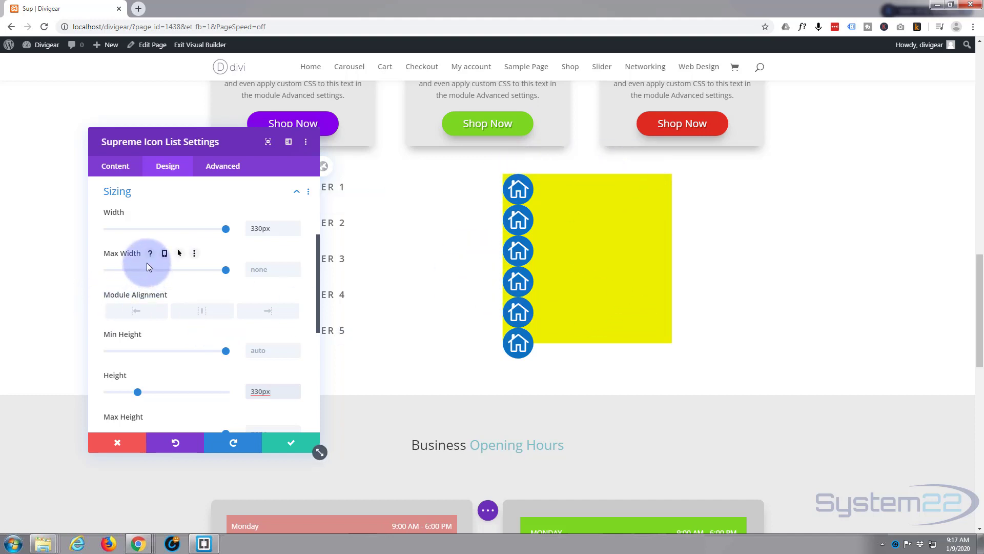
Turn the module's background into a circle by setting all its linked rounded corners to 50%
{"action": "left_click", "coordinate": [295, 193]}
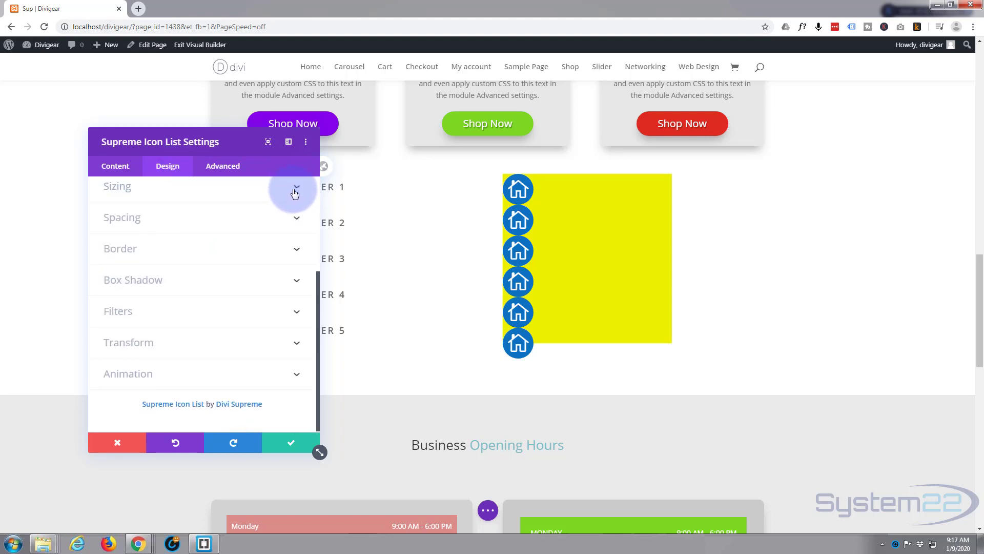
{"action": "left_click", "coordinate": [165, 254]}
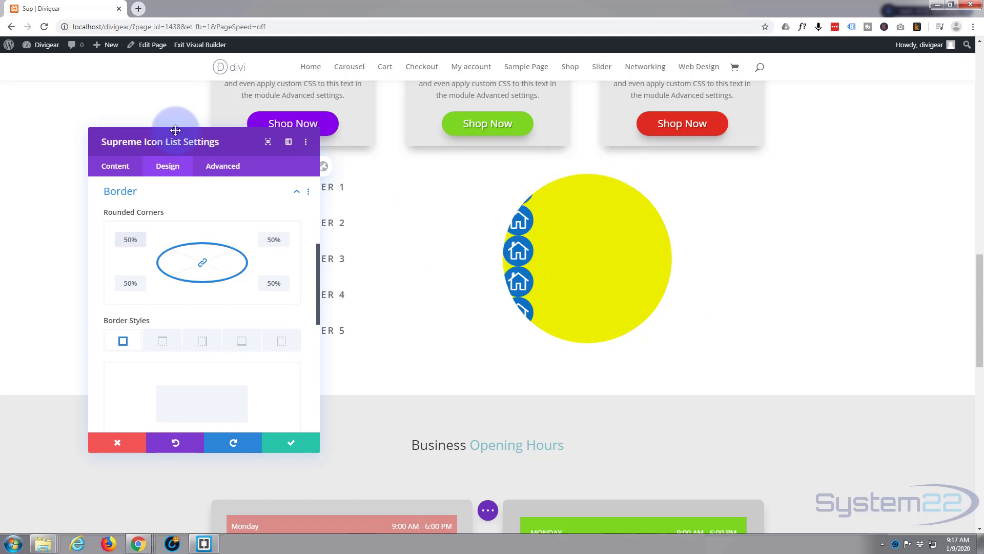
Move the first icon to the top center of the circle with a Transform translation of 133px horizontally, and save the item
{"action": "left_click", "coordinate": [124, 171]}
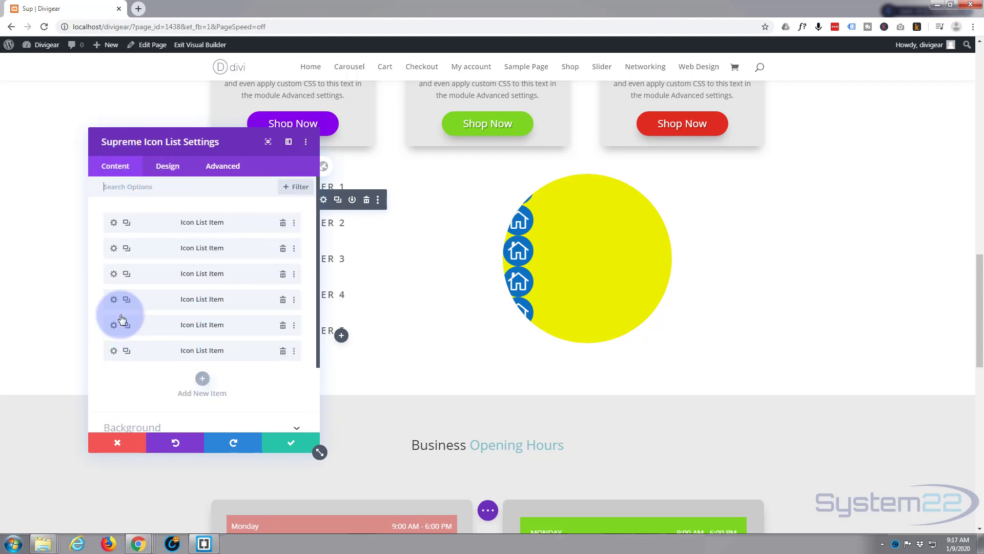
{"action": "left_click", "coordinate": [113, 224]}
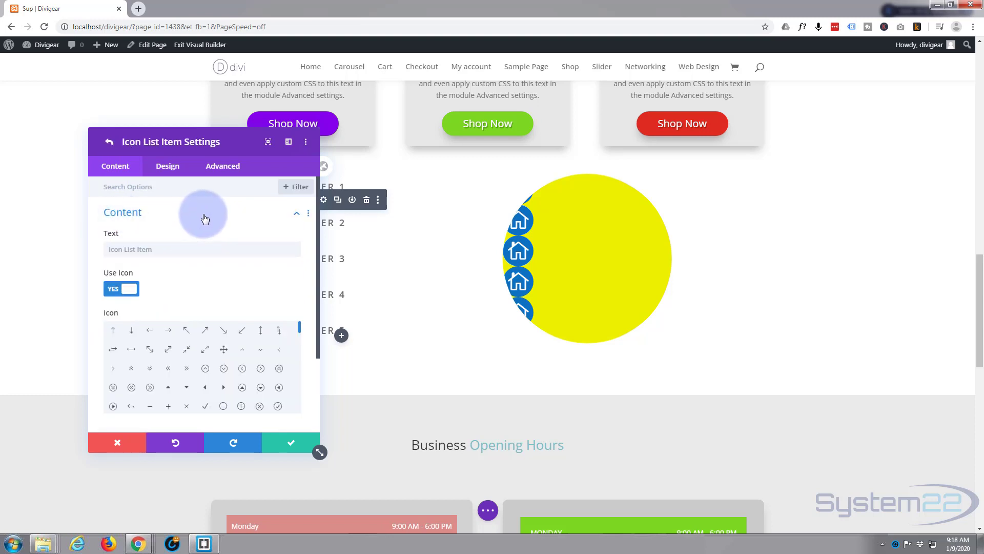
{"action": "left_click", "coordinate": [169, 167]}
{"action": "scroll", "coordinate": [193, 246], "scroll_direction": "down", "scroll_amount": 3}
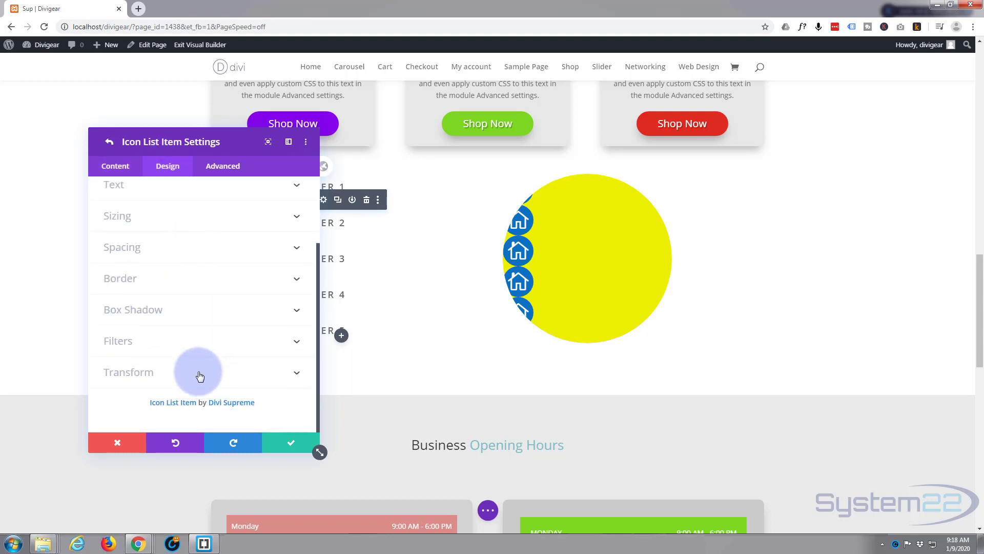
{"action": "left_click", "coordinate": [199, 373]}
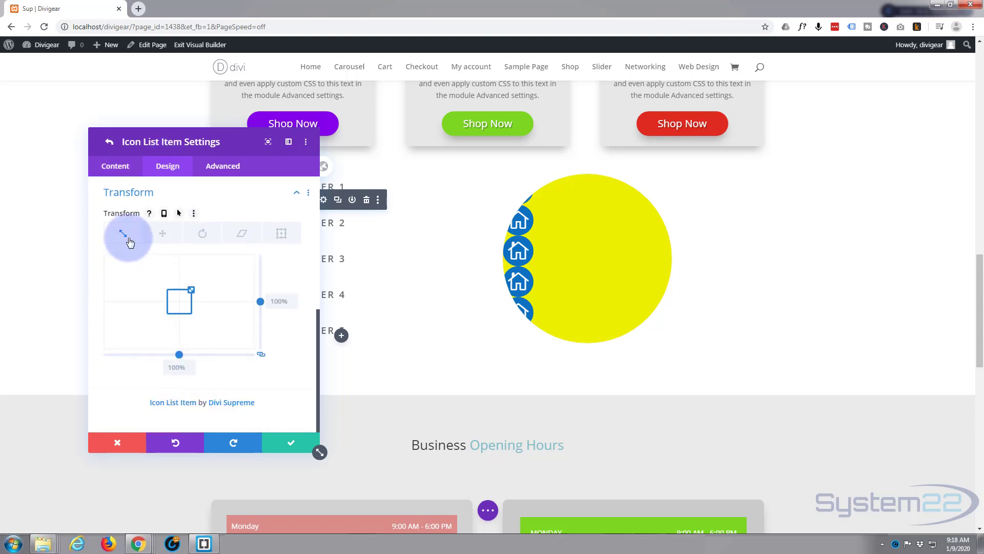
{"action": "left_click", "coordinate": [162, 237]}
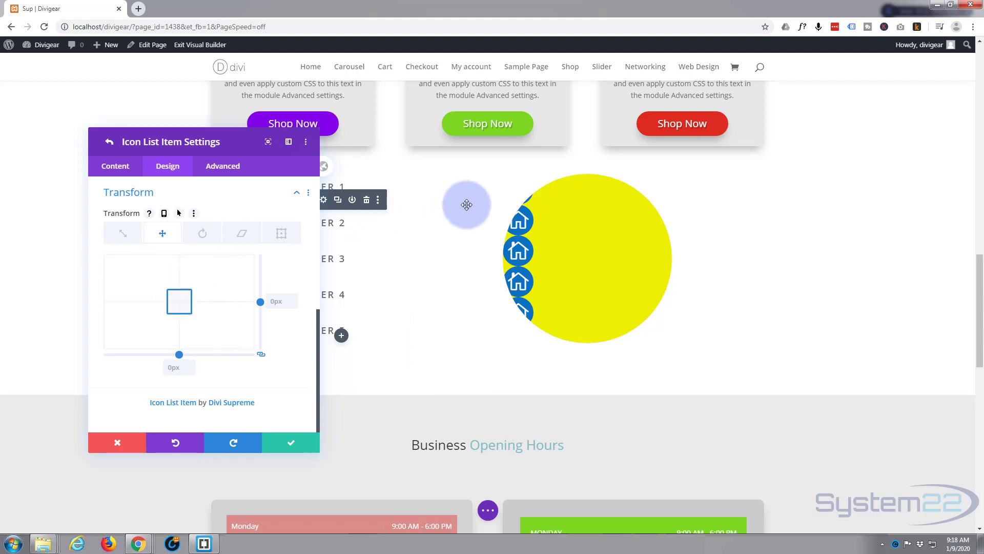
{"action": "left_click_drag", "start_coordinate": [179, 301], "coordinate": [198, 303]}
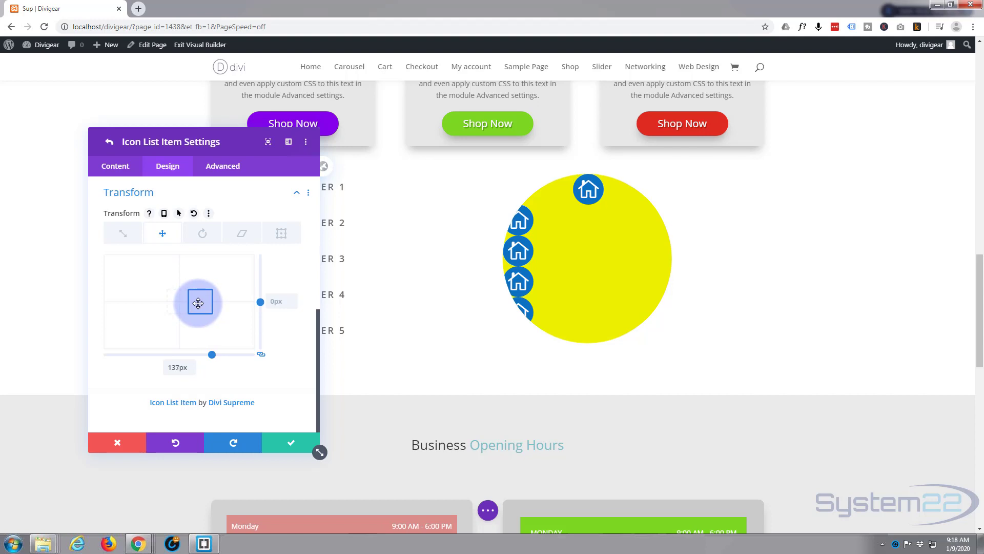
{"action": "left_click_drag", "start_coordinate": [199, 303], "coordinate": [201, 295]}
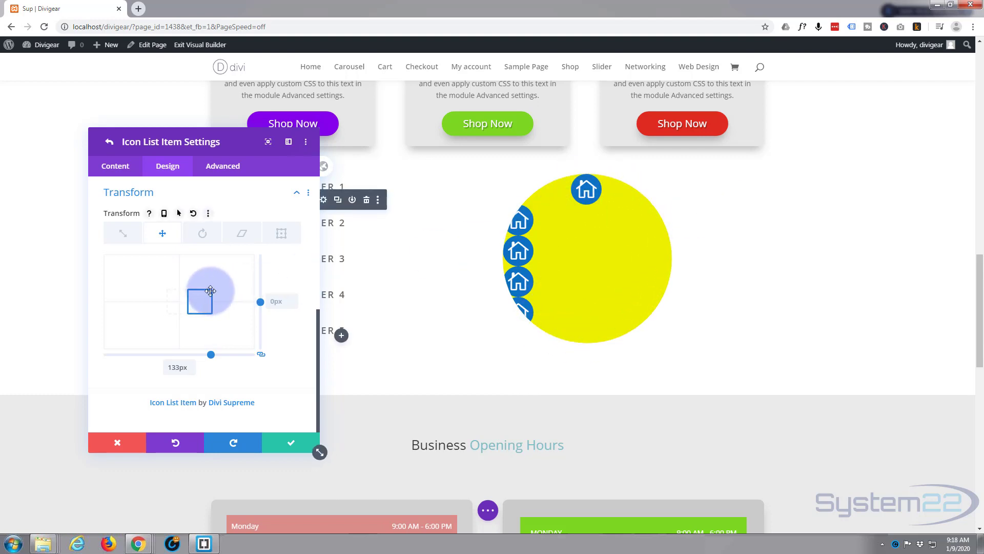
{"action": "left_click", "coordinate": [290, 443]}
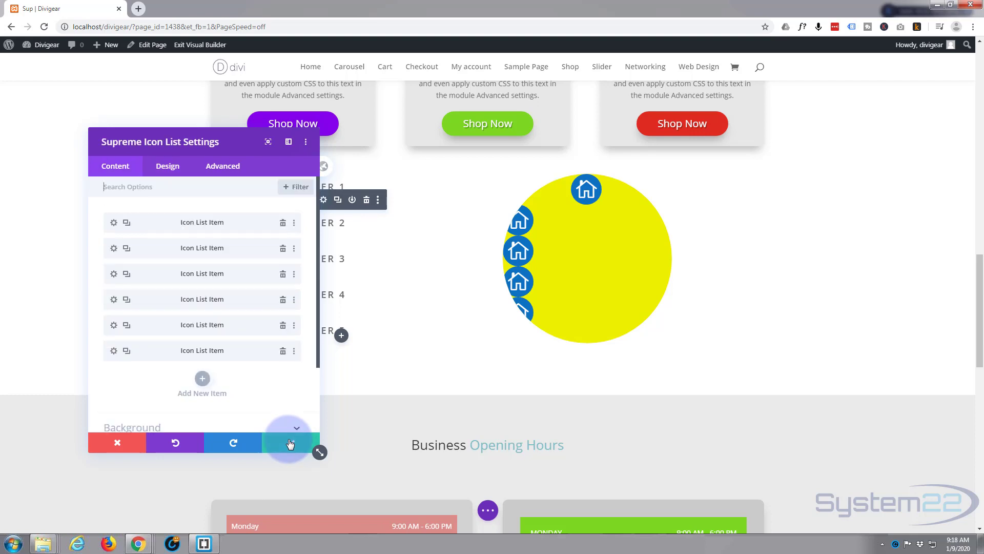
Move the last icon to the bottom center of the circle with a Transform translation of about 135px horizontally and -31px vertically
{"action": "left_click", "coordinate": [113, 351]}
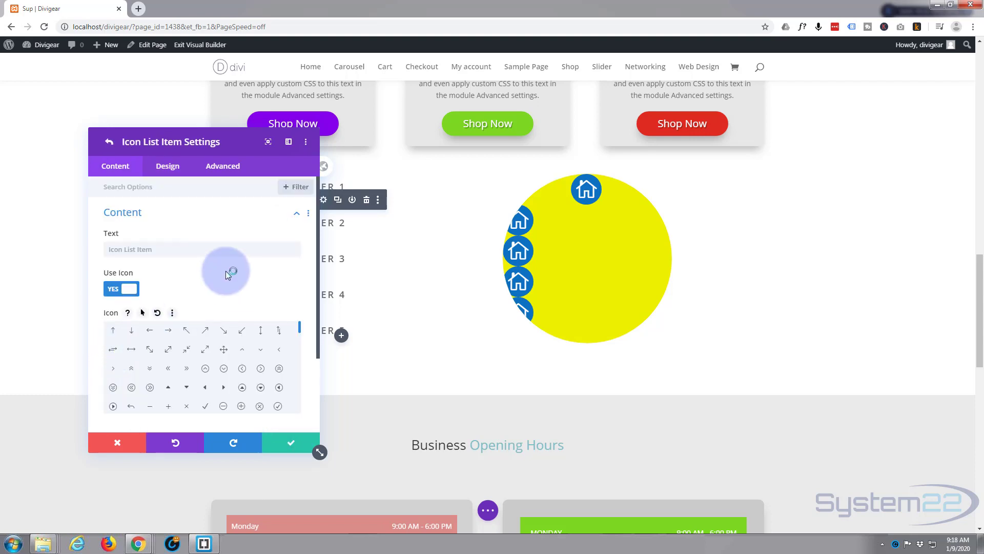
{"action": "left_click", "coordinate": [174, 168]}
{"action": "scroll", "coordinate": [177, 218], "scroll_direction": "down", "scroll_amount": 3}
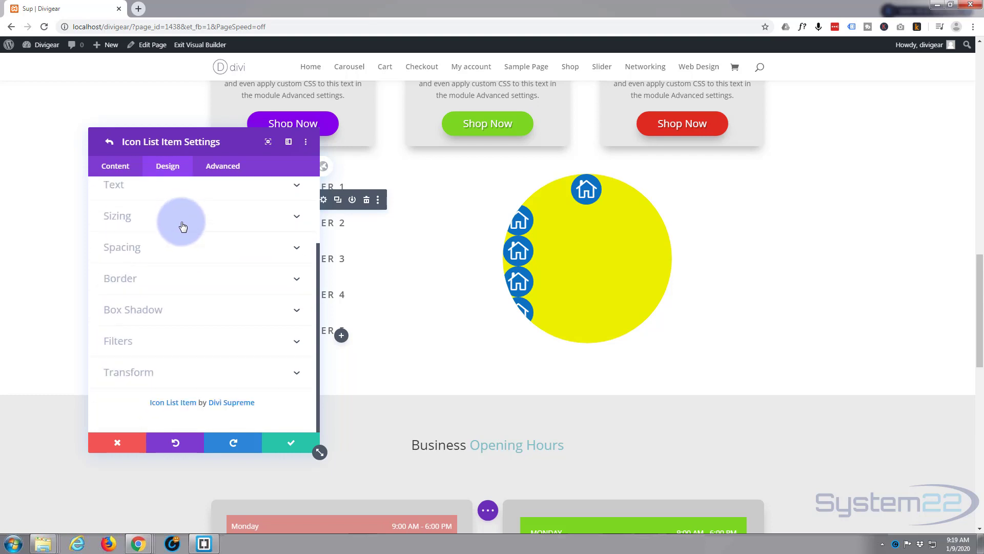
{"action": "left_click", "coordinate": [183, 372]}
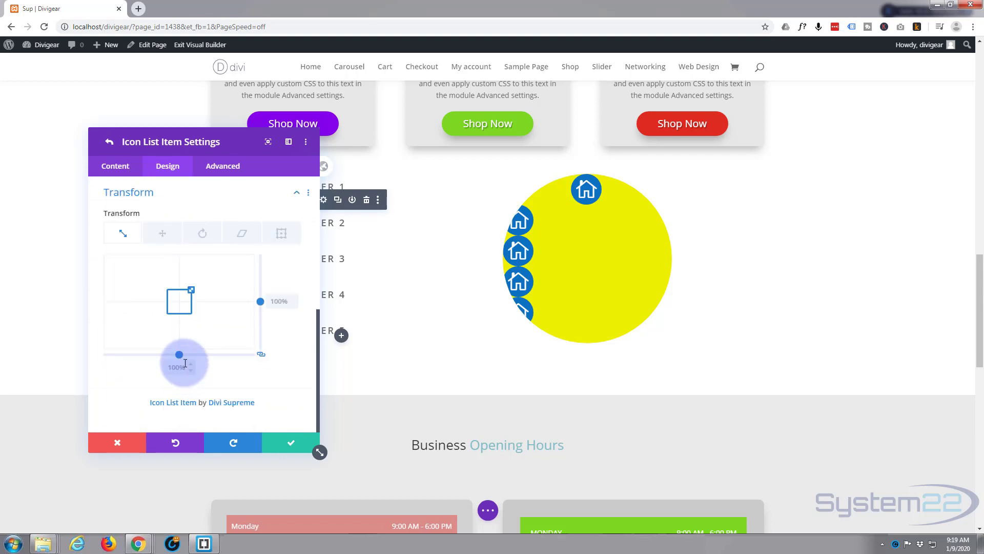
{"action": "left_click", "coordinate": [161, 235]}
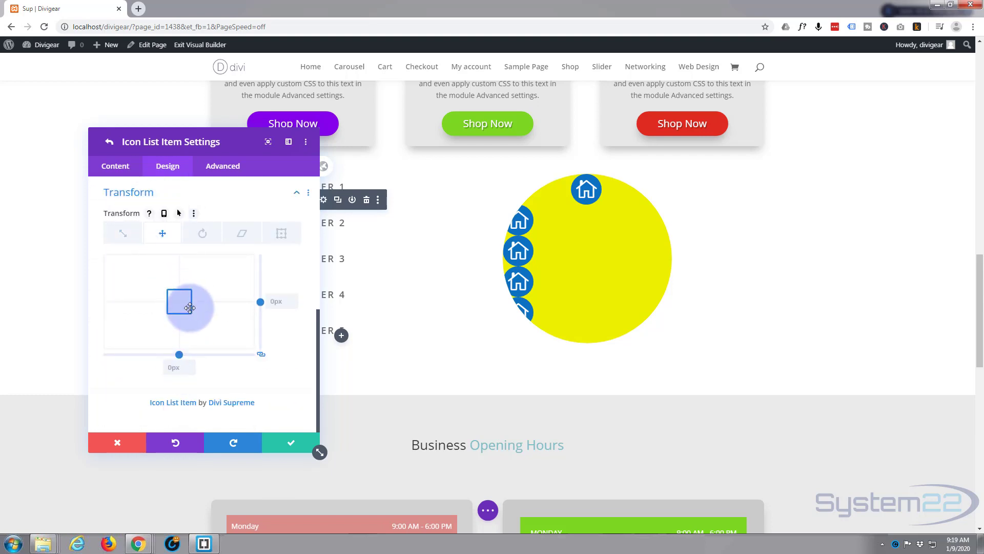
{"action": "left_click_drag", "start_coordinate": [213, 309], "coordinate": [205, 305]}
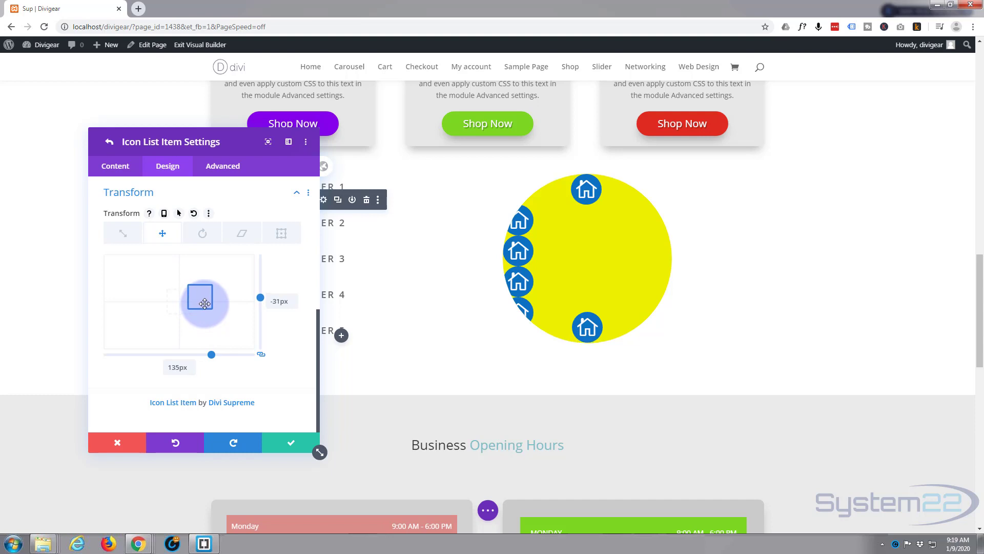
Space the remaining four icons around the circle, translating the fifth item 15px horizontally and -46px vertically, and save
{"action": "left_click_drag", "start_coordinate": [205, 303], "coordinate": [394, 259]}
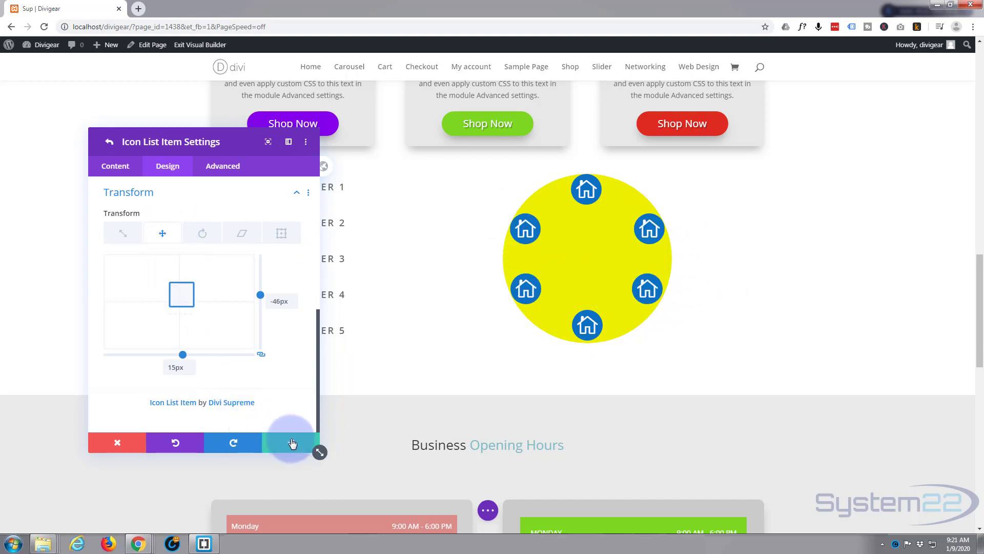
{"action": "left_click", "coordinate": [287, 442]}
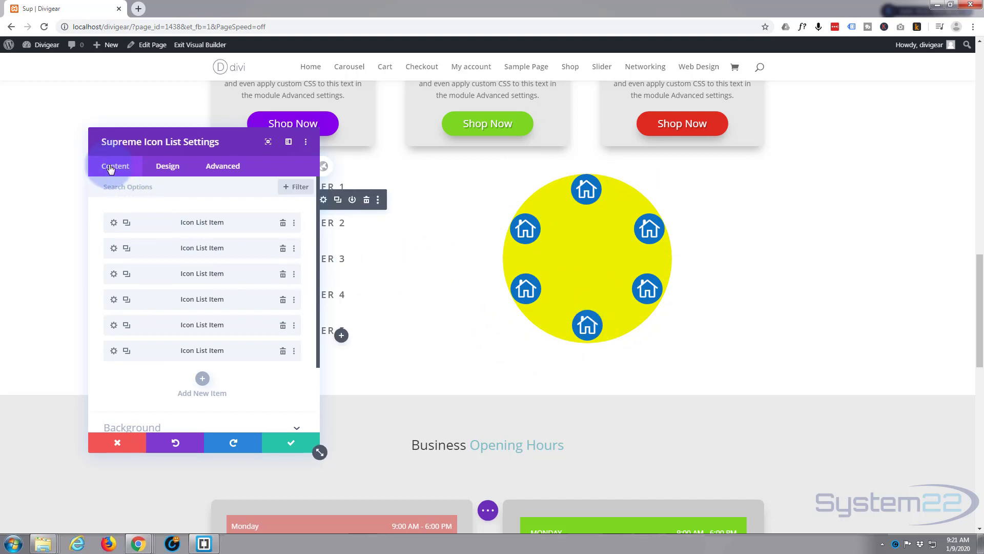
Remove the yellow background color from the Supreme Icon List module
{"action": "scroll", "coordinate": [127, 245], "scroll_direction": "down", "scroll_amount": 2}
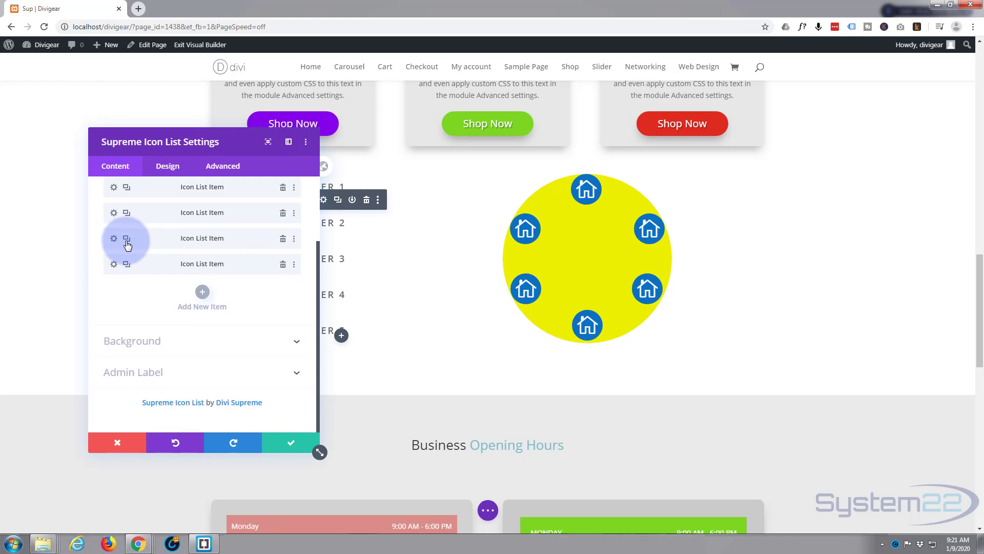
{"action": "left_click", "coordinate": [199, 343]}
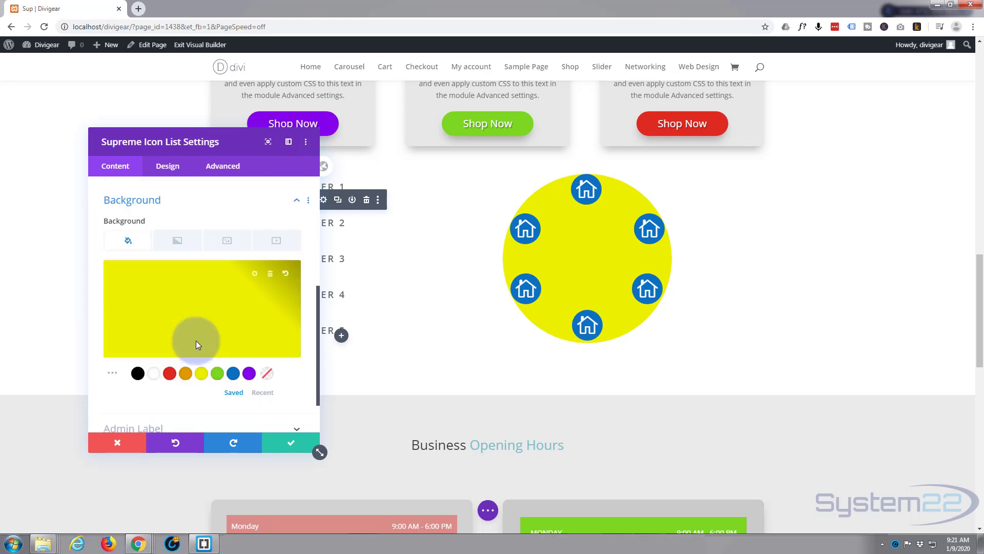
{"action": "left_click", "coordinate": [270, 275]}
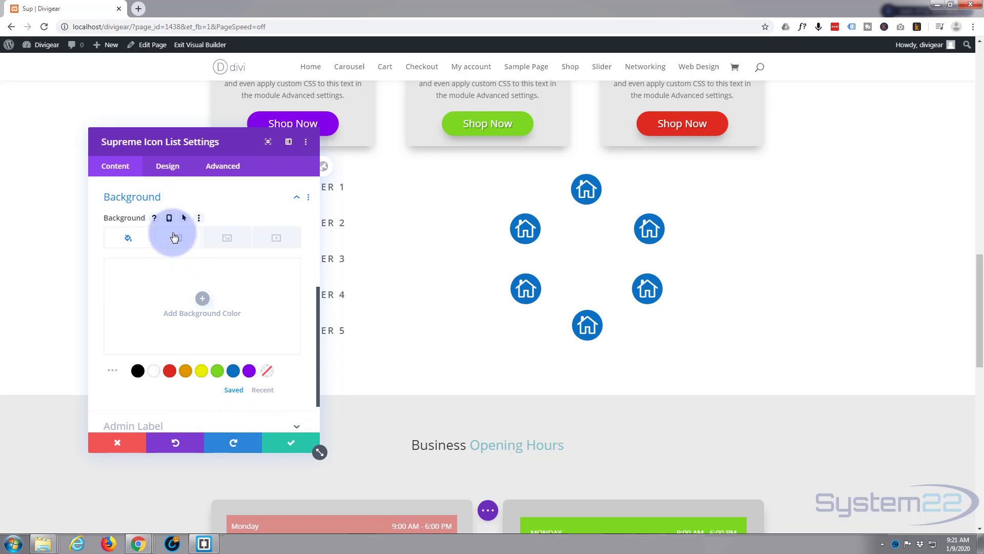
Set the first icon list item's link URL to # and save the item
{"action": "scroll", "coordinate": [174, 241], "scroll_direction": "up", "scroll_amount": 5}
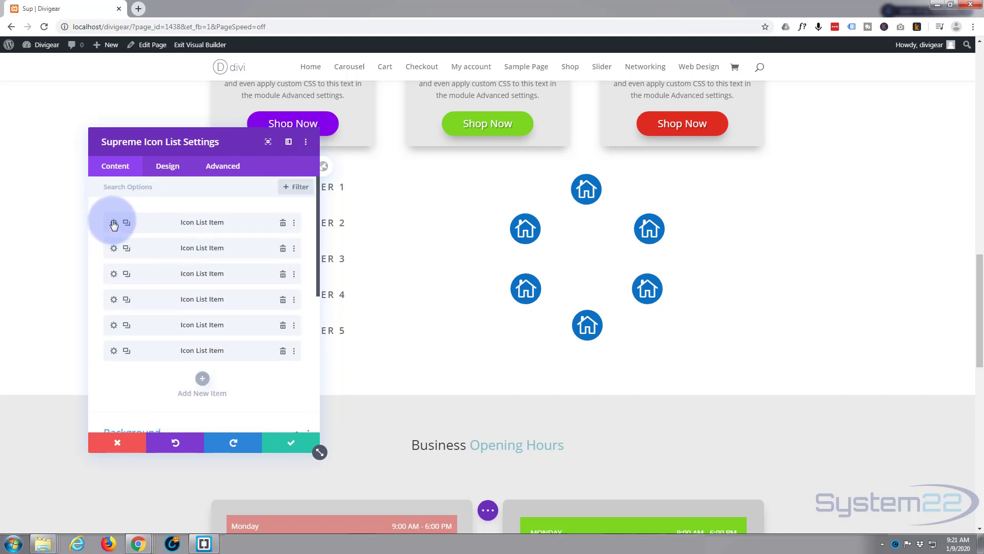
{"action": "left_click", "coordinate": [113, 223]}
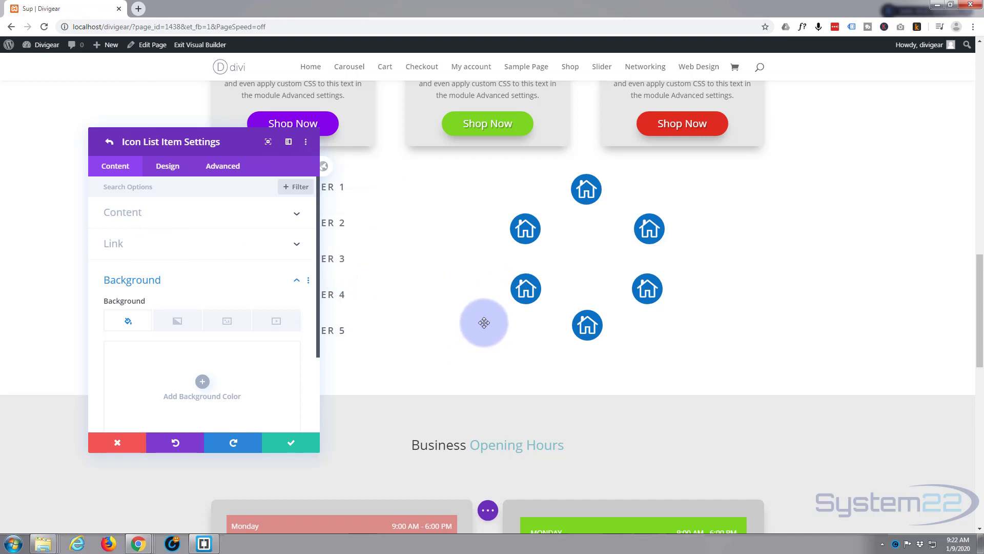
{"action": "left_click", "coordinate": [143, 249]}
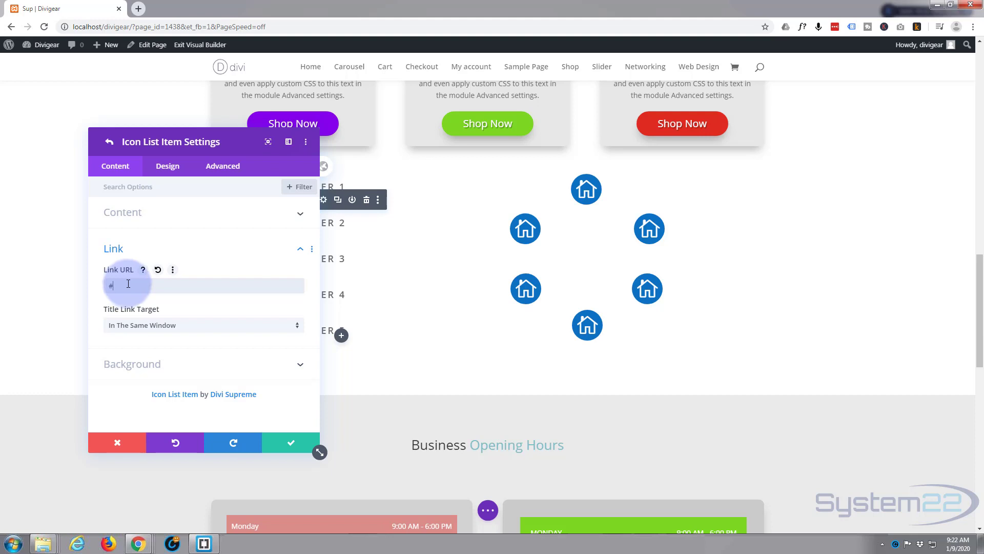
{"action": "left_click", "coordinate": [128, 284]}
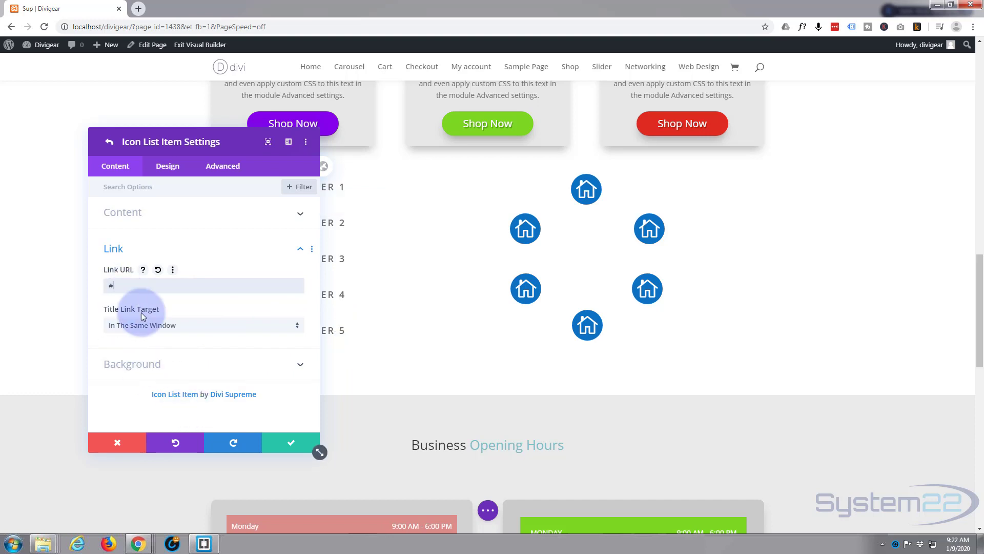
{"action": "left_click", "coordinate": [287, 445]}
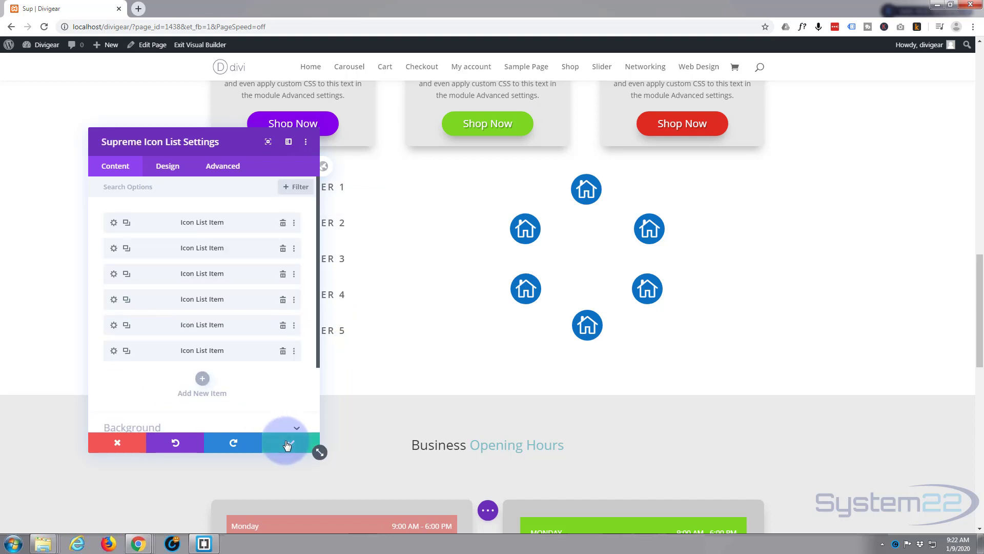
Save the icon list module and the page, and exit the Visual Builder
{"action": "left_click", "coordinate": [287, 445]}
{"action": "left_click", "coordinate": [488, 510]}
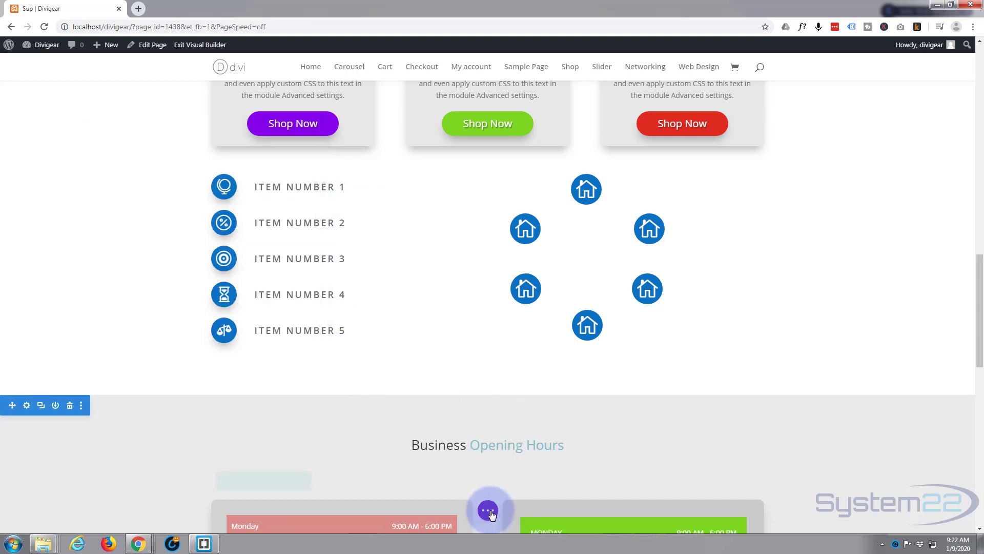
{"action": "left_click", "coordinate": [875, 515]}
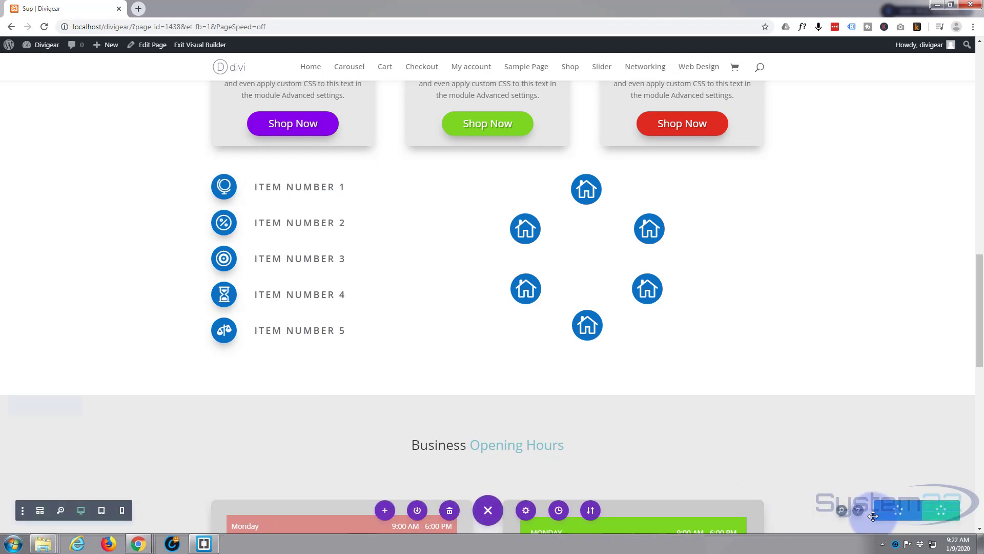
{"action": "left_click", "coordinate": [202, 46]}
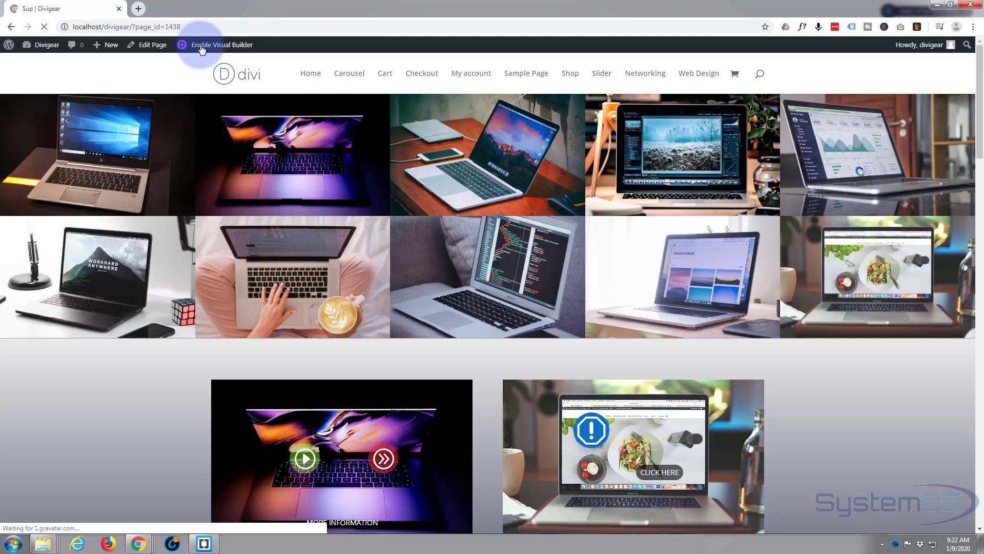
Test the link of the topmost house icon in the circle on the live page
{"action": "scroll", "coordinate": [309, 236], "scroll_direction": "down", "scroll_amount": 7}
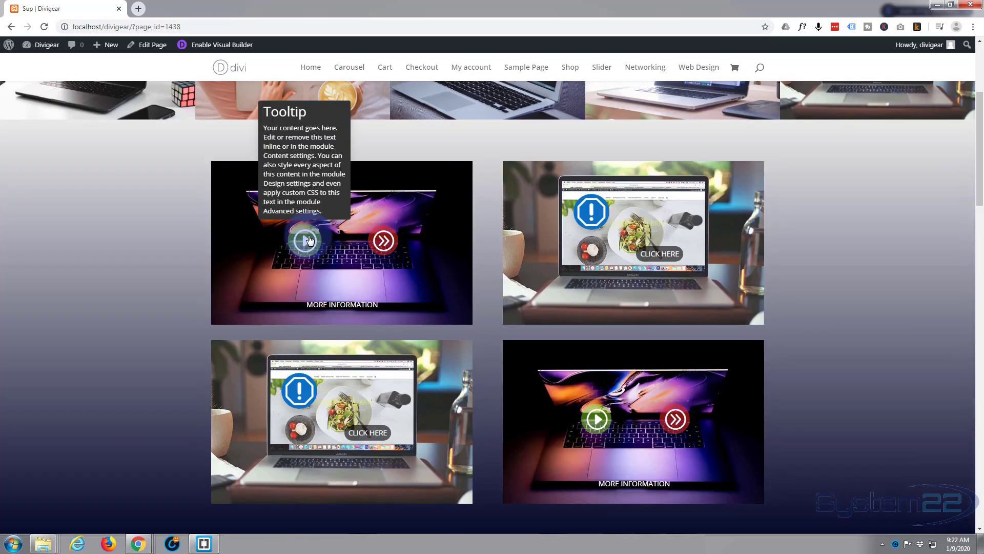
{"action": "scroll", "coordinate": [309, 239], "scroll_direction": "down", "scroll_amount": 9}
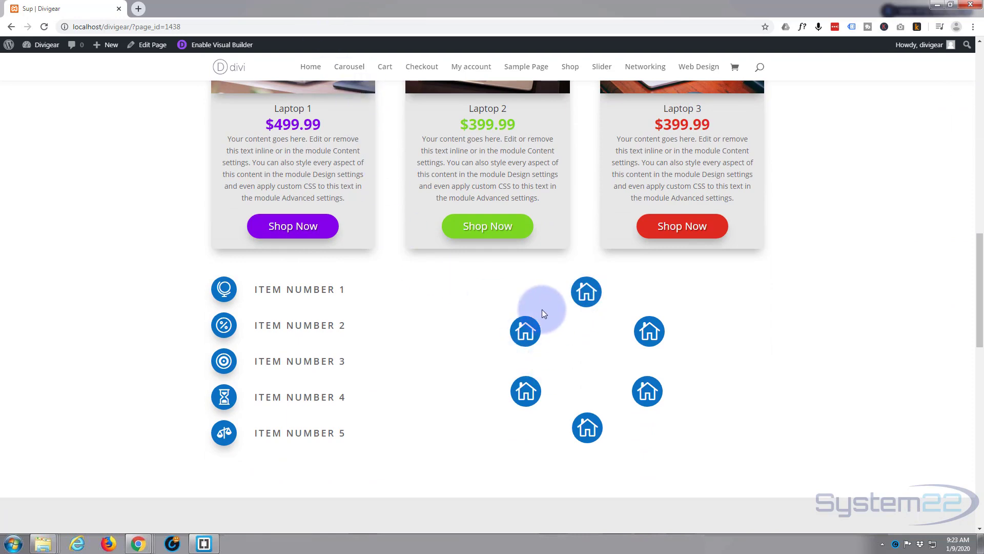
{"action": "left_click", "coordinate": [587, 293]}
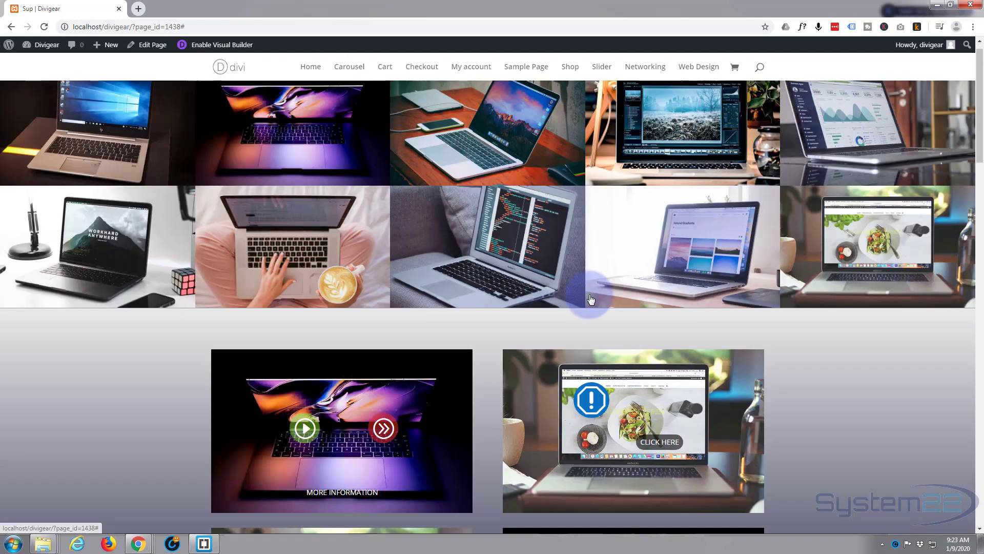
{"action": "scroll", "coordinate": [478, 300], "scroll_direction": "down", "scroll_amount": 15}
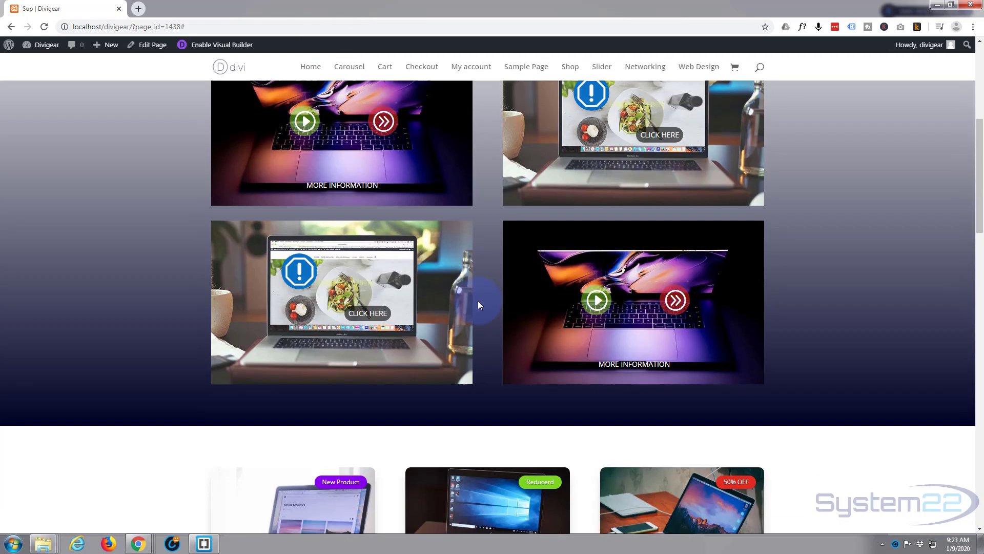
{"action": "scroll", "coordinate": [479, 305], "scroll_direction": "down", "scroll_amount": 3}
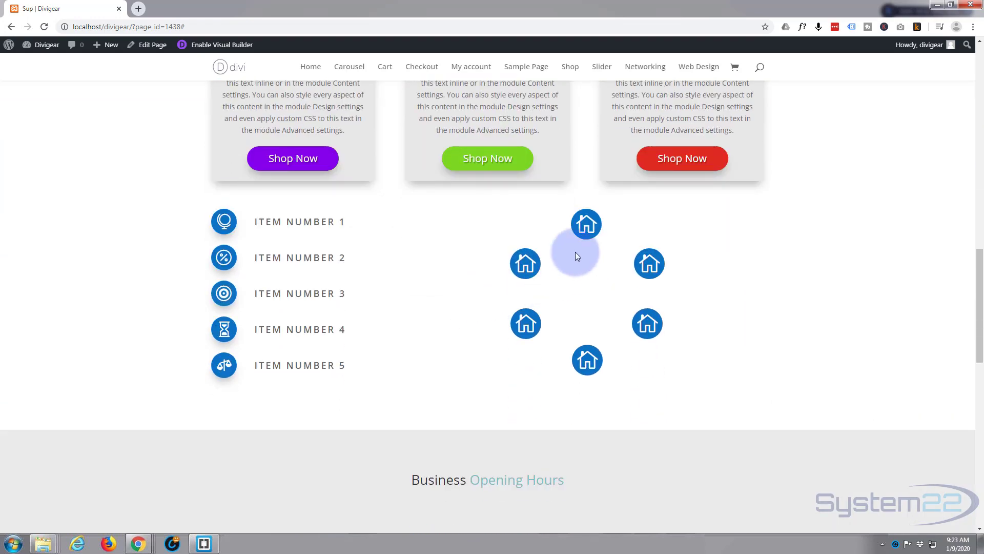
Reopen the page in the Visual Builder, set the CSS ID of the first laptop-gallery section to bob, and save the section settings
{"action": "scroll", "coordinate": [478, 336], "scroll_direction": "up", "scroll_amount": 7}
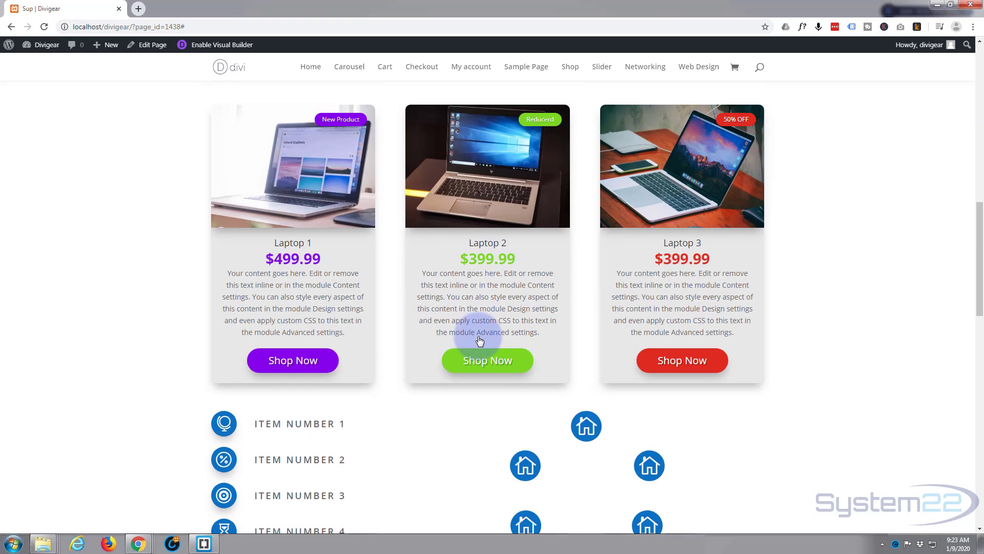
{"action": "scroll", "coordinate": [479, 334], "scroll_direction": "up", "scroll_amount": 8}
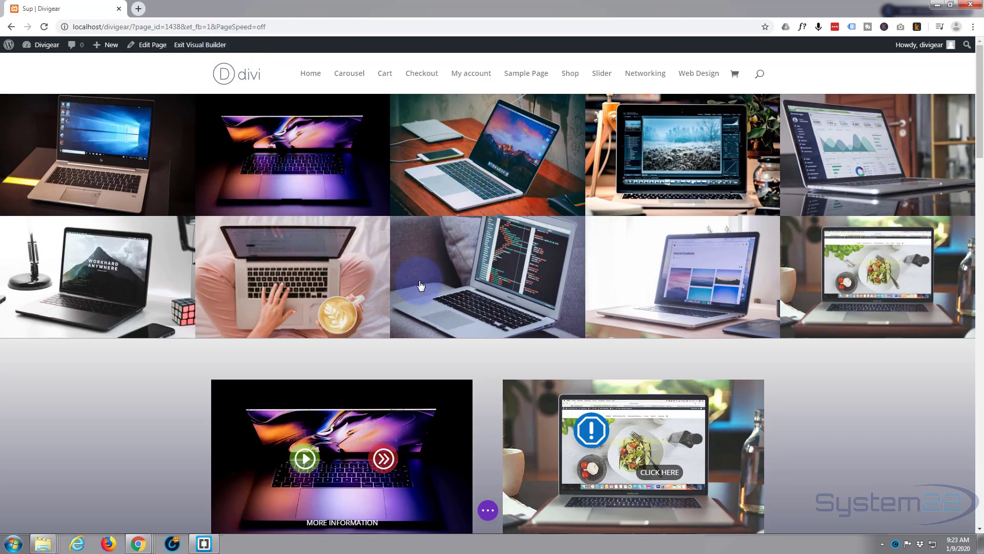
{"action": "mouse_move", "coordinate": [187, 145]}
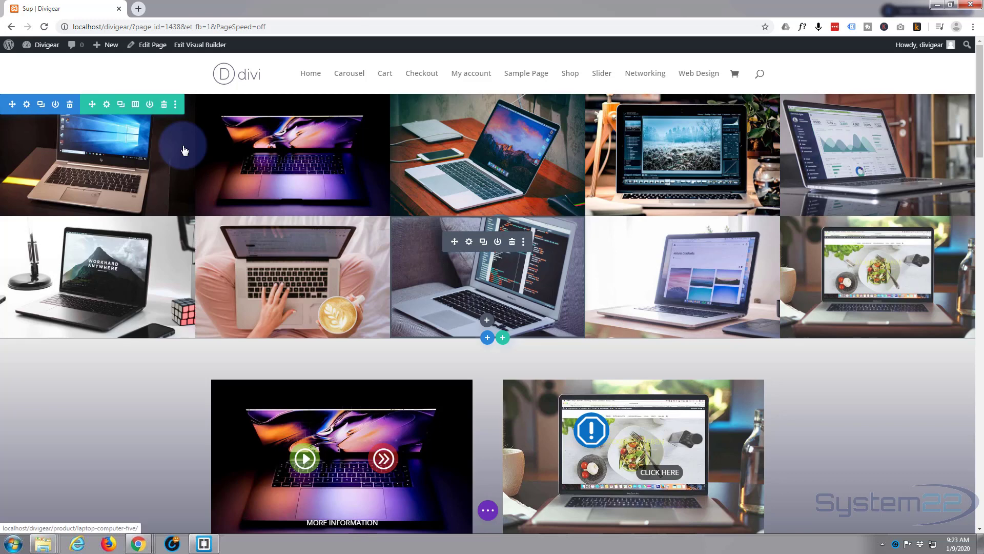
{"action": "left_click", "coordinate": [27, 105]}
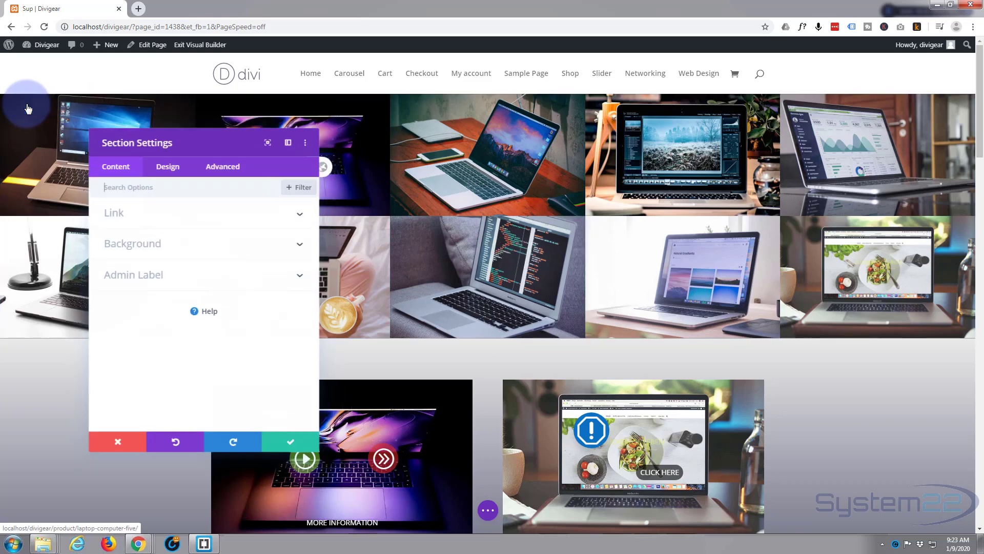
{"action": "left_click", "coordinate": [236, 169]}
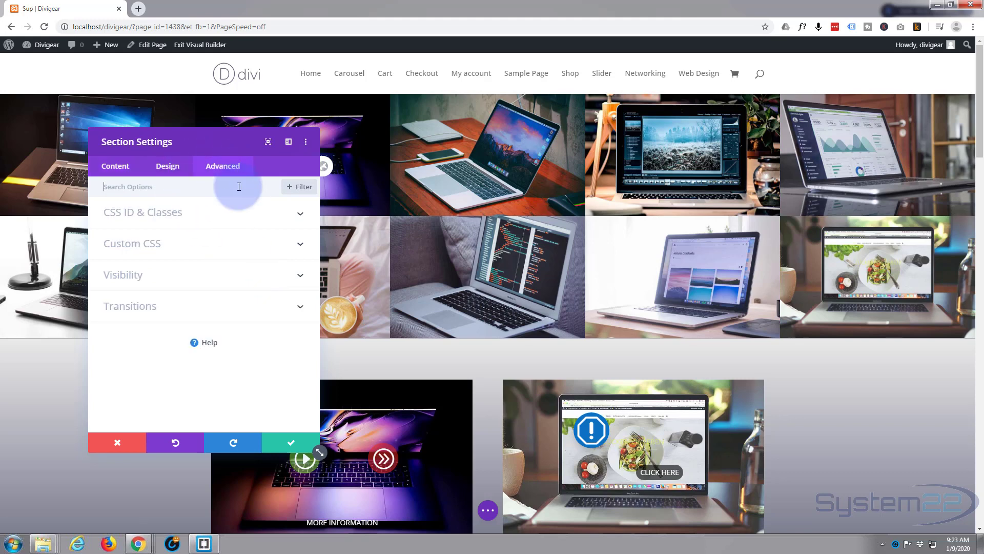
{"action": "left_click", "coordinate": [210, 217]}
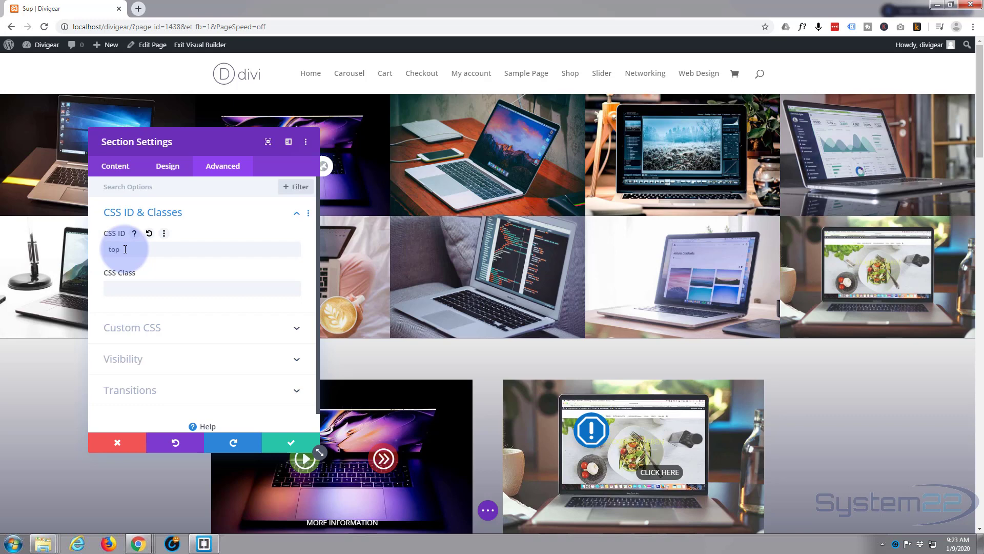
{"action": "left_click_drag", "start_coordinate": [132, 249], "coordinate": [40, 256]}
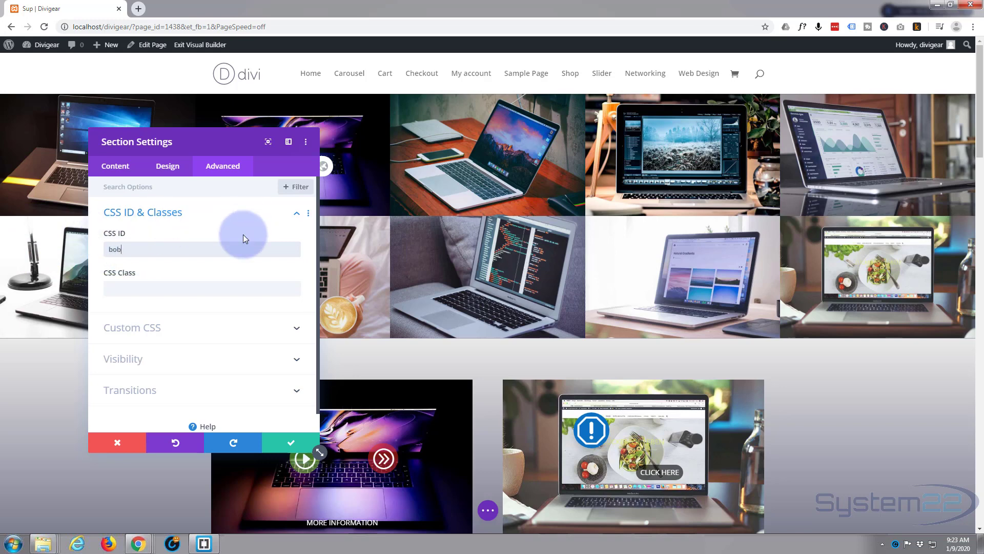
{"action": "left_click", "coordinate": [291, 443]}
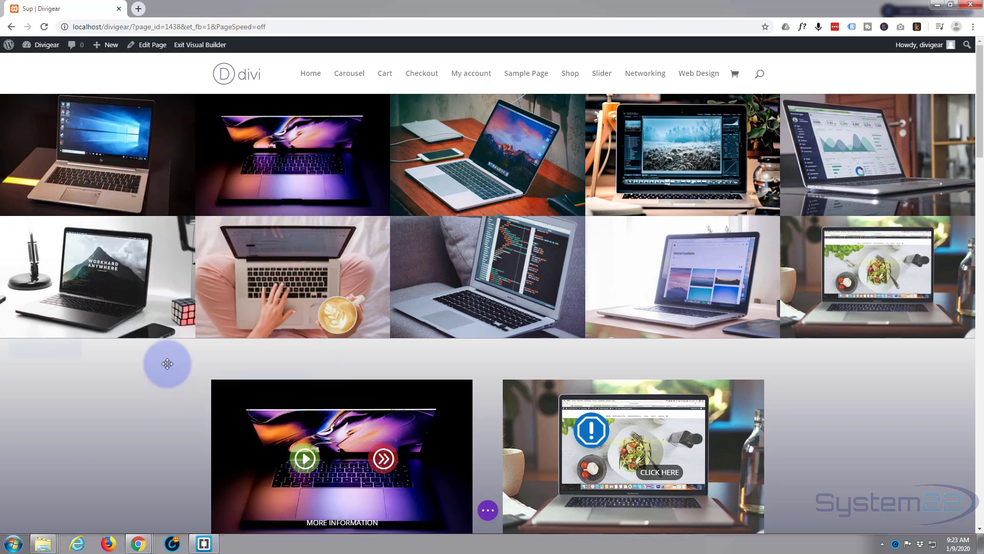
Check the CSS ID of the second section, which holds the four hotspot images, and close its settings
{"action": "scroll", "coordinate": [169, 308], "scroll_direction": "down", "scroll_amount": 3}
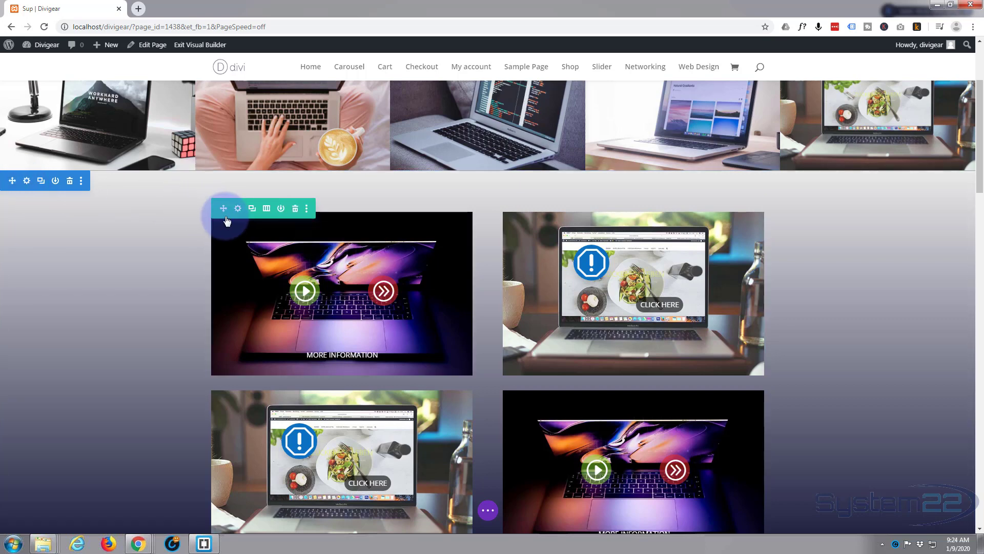
{"action": "left_click", "coordinate": [27, 183]}
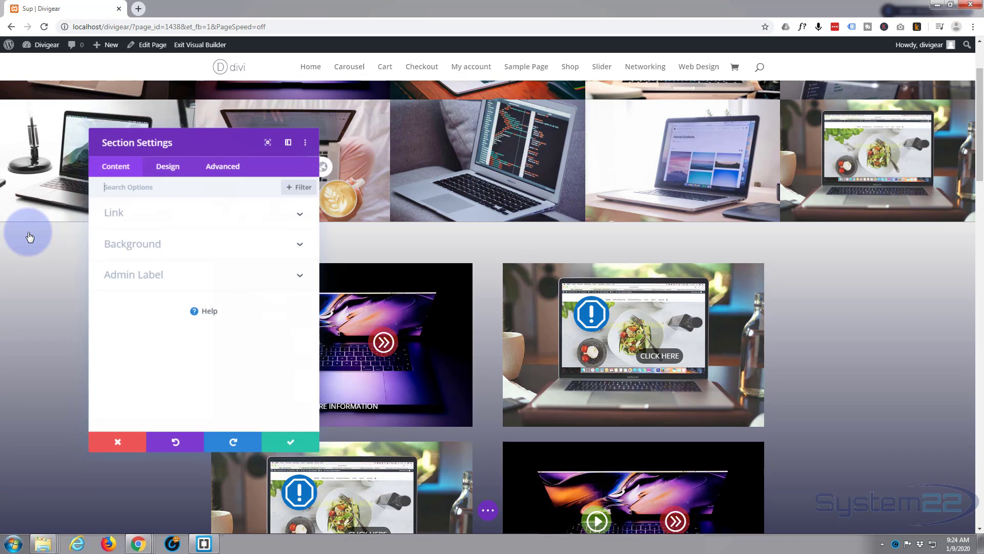
{"action": "left_click", "coordinate": [228, 171]}
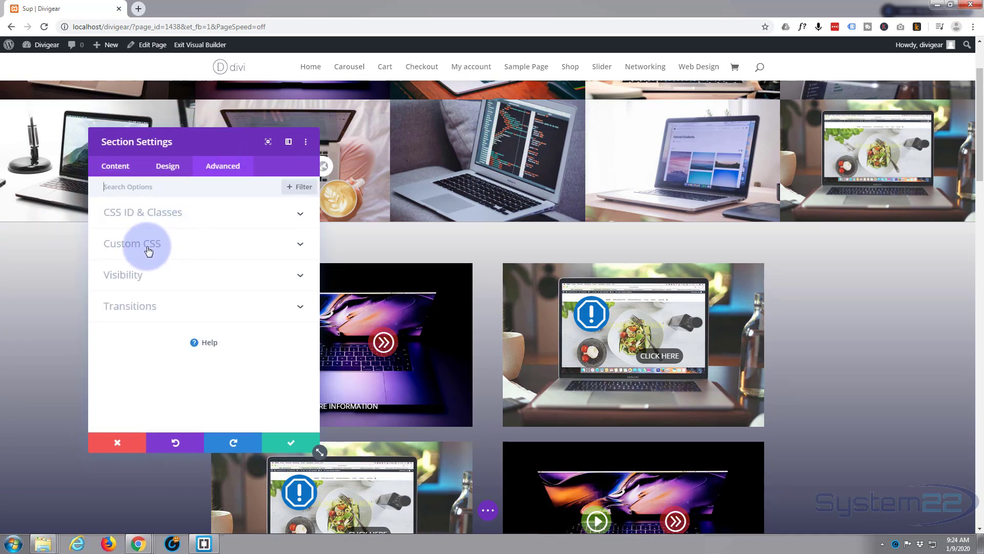
{"action": "left_click", "coordinate": [147, 212]}
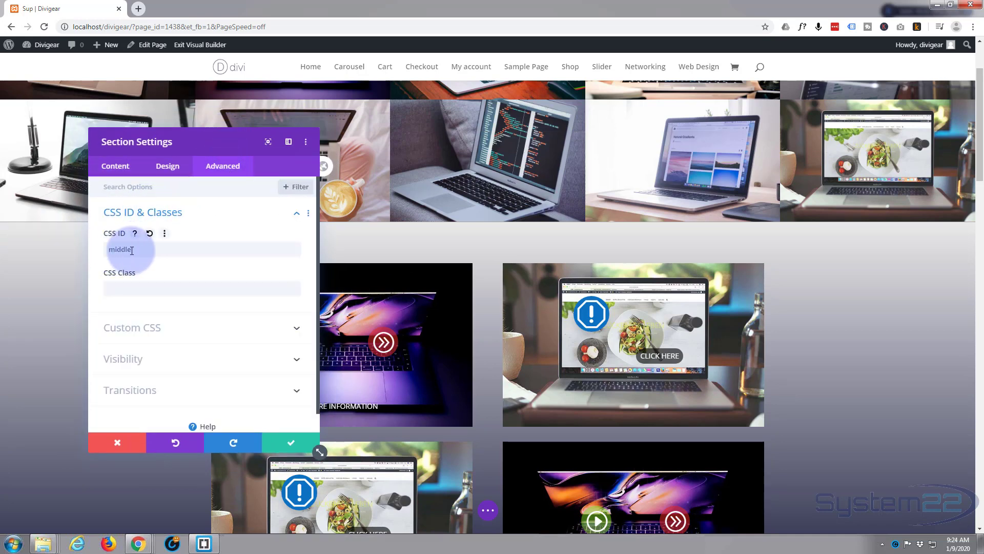
{"action": "left_click", "coordinate": [283, 445]}
Check the CSS ID of the section containing Project One and Project Two, and close its settings
{"action": "scroll", "coordinate": [147, 347], "scroll_direction": "down", "scroll_amount": 8}
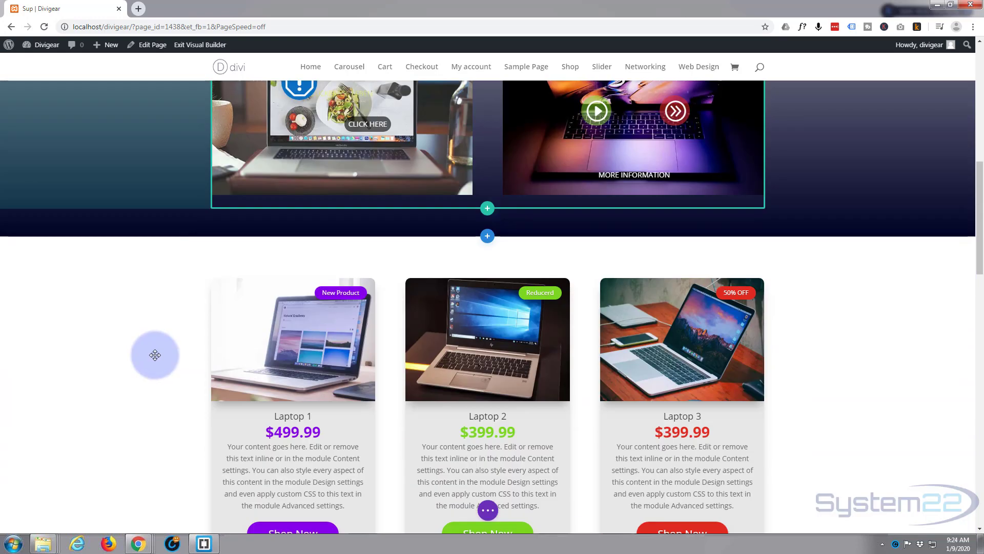
{"action": "scroll", "coordinate": [157, 355], "scroll_direction": "down", "scroll_amount": 10}
{"action": "scroll", "coordinate": [157, 355], "scroll_direction": "down", "scroll_amount": 8}
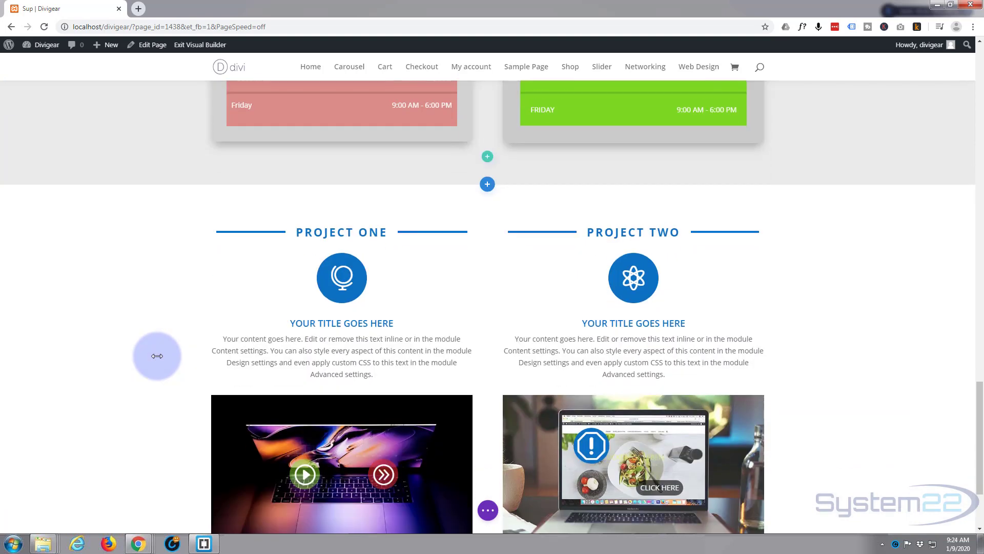
{"action": "scroll", "coordinate": [159, 353], "scroll_direction": "up", "scroll_amount": 1}
{"action": "scroll", "coordinate": [158, 353], "scroll_direction": "up", "scroll_amount": 1}
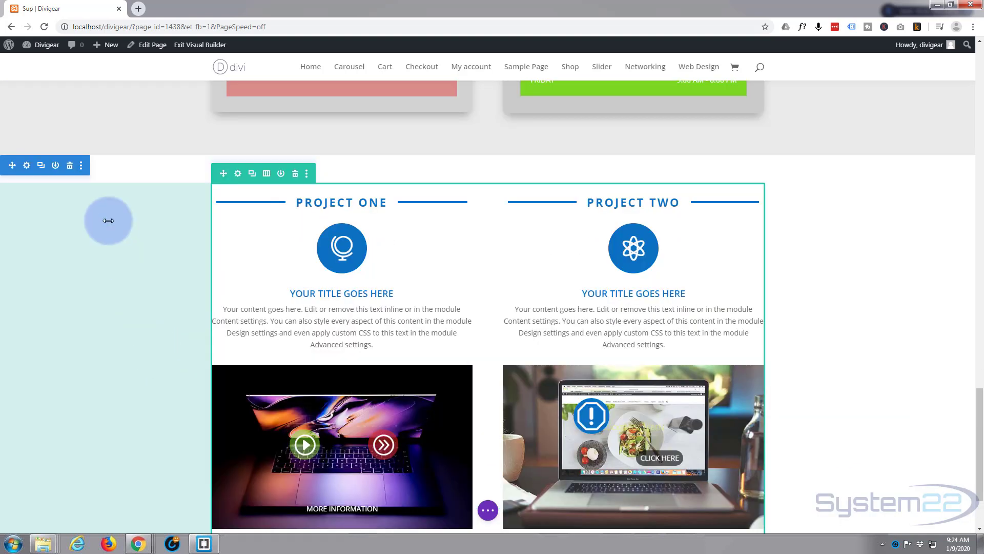
{"action": "left_click", "coordinate": [26, 167]}
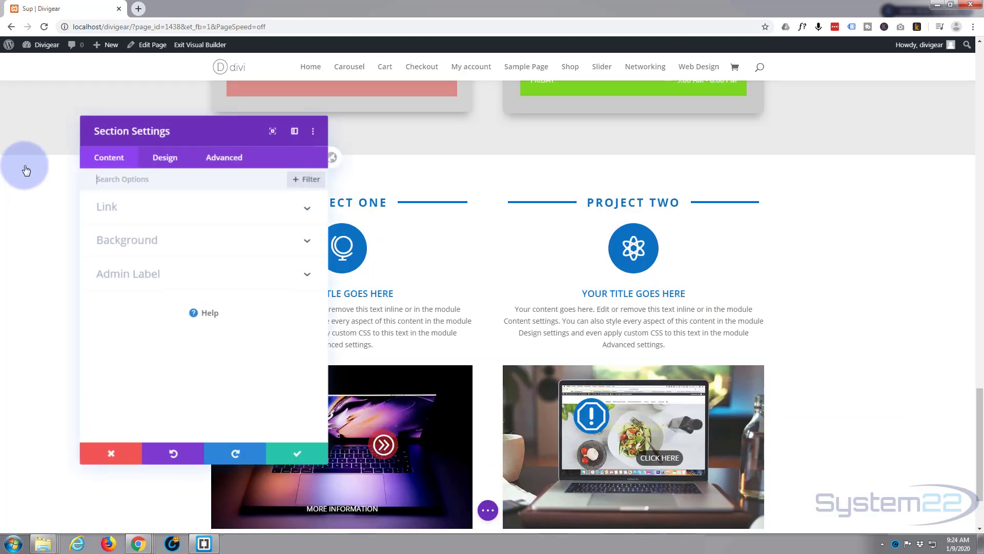
{"action": "left_click", "coordinate": [217, 168]}
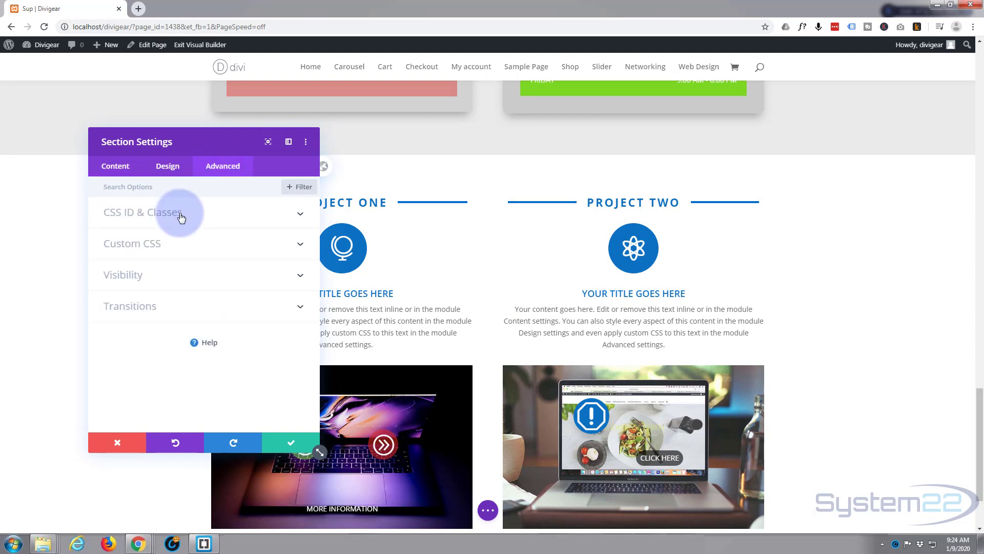
{"action": "left_click", "coordinate": [162, 217]}
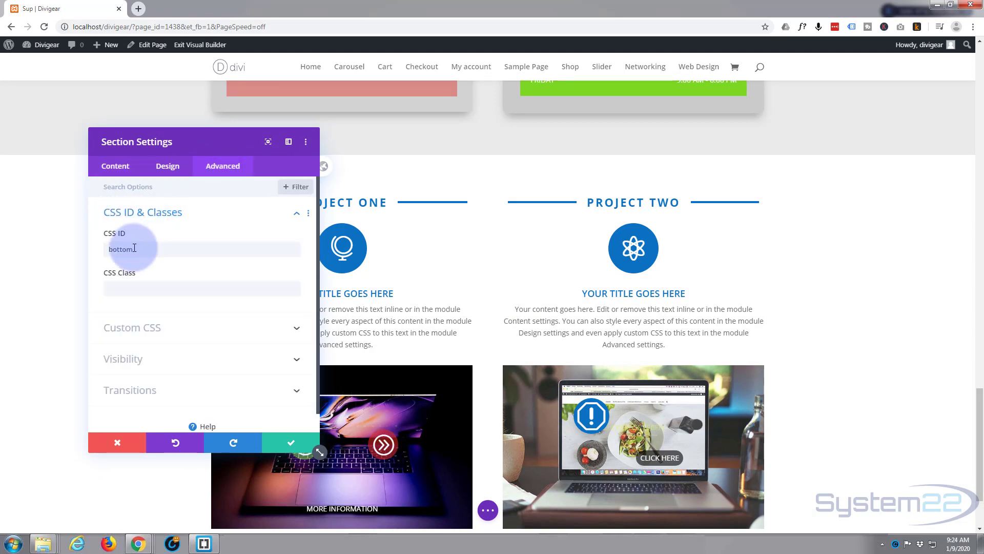
{"action": "left_click", "coordinate": [290, 448]}
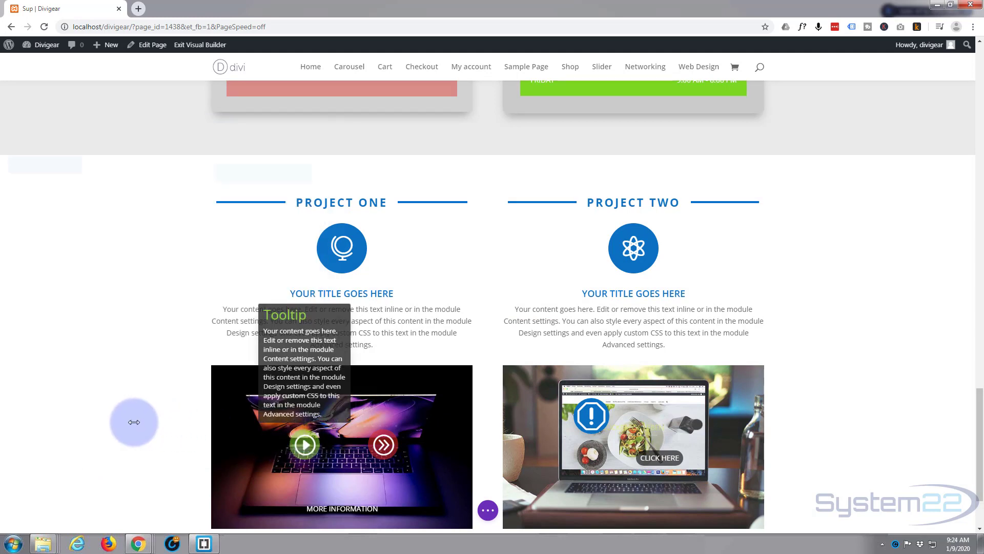
Set the link URL of the first Icon List Item in the circular menu to #bob, and save the item and module settings
{"action": "scroll", "coordinate": [132, 414], "scroll_direction": "down", "scroll_amount": 2}
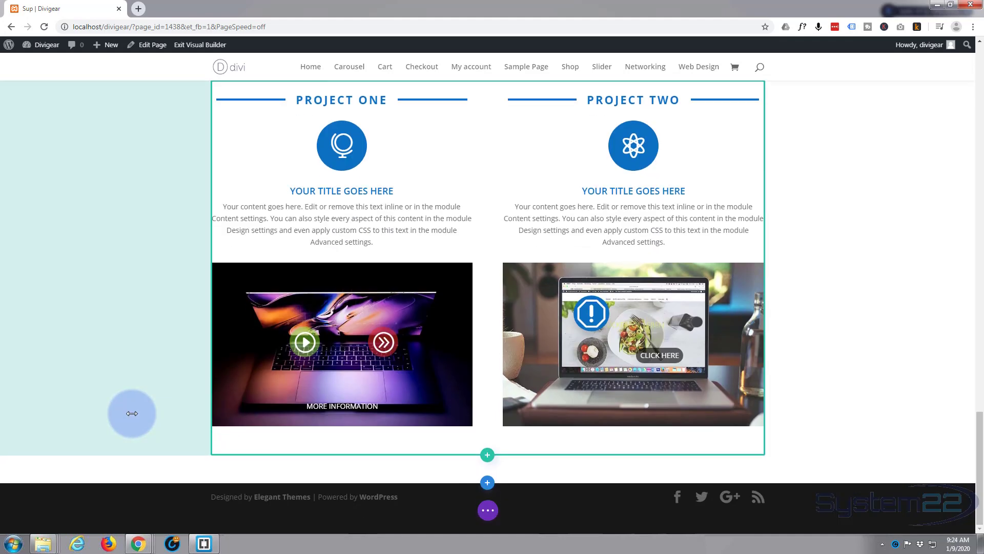
{"action": "scroll", "coordinate": [134, 411], "scroll_direction": "up", "scroll_amount": 10}
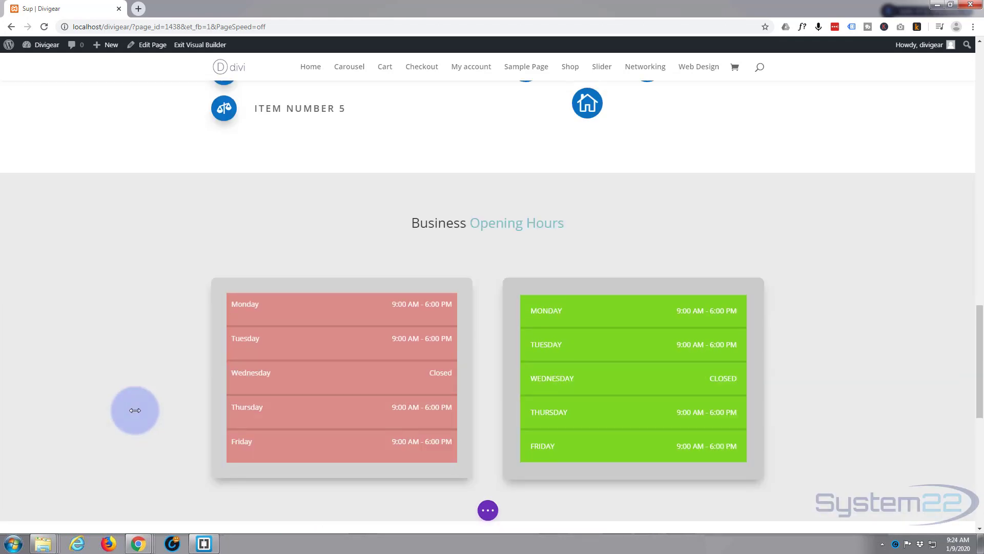
{"action": "scroll", "coordinate": [136, 410], "scroll_direction": "up", "scroll_amount": 6}
{"action": "mouse_move", "coordinate": [587, 270]}
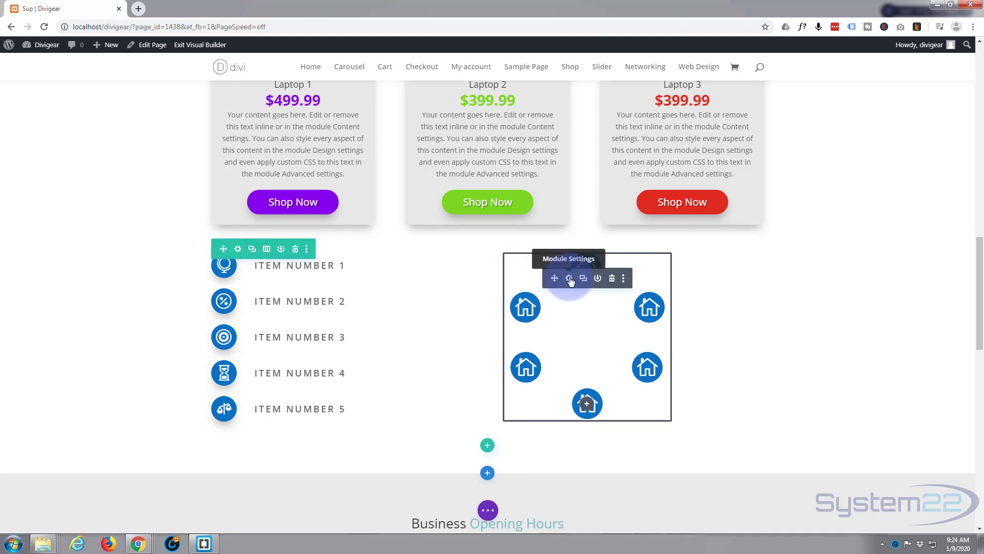
{"action": "left_click", "coordinate": [569, 280]}
{"action": "left_click", "coordinate": [114, 223]}
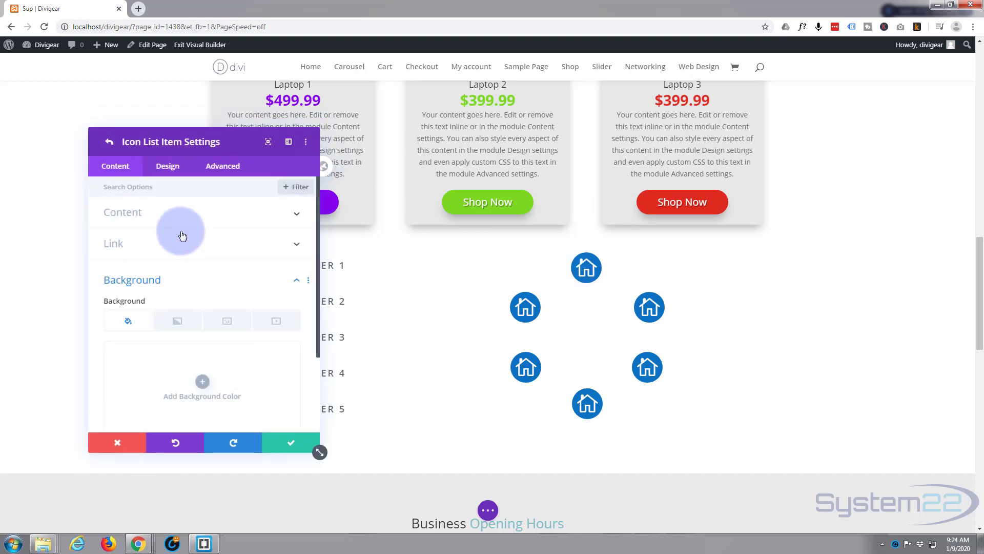
{"action": "left_click", "coordinate": [174, 243]}
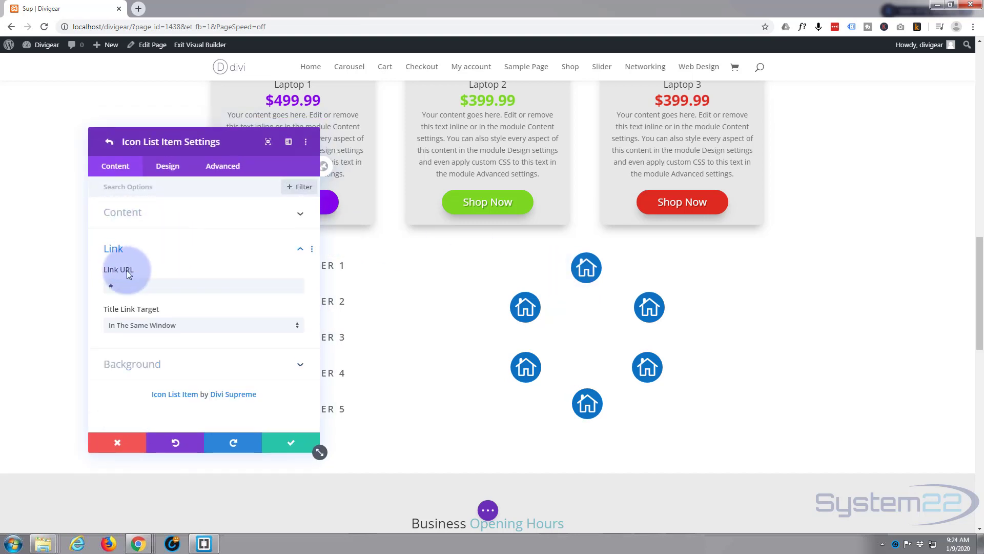
{"action": "left_click", "coordinate": [110, 283]}
{"action": "type", "text": "#"}
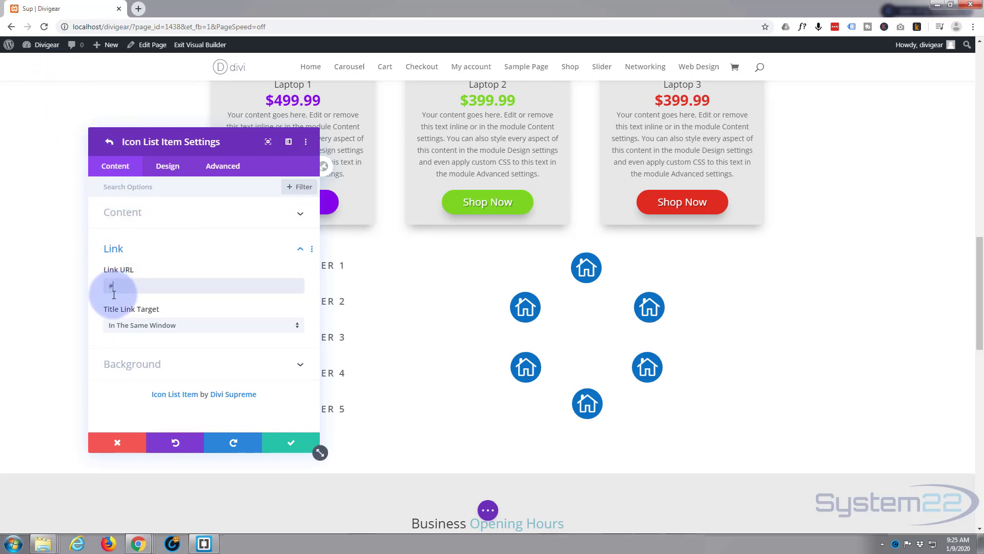
{"action": "left_click_drag", "start_coordinate": [116, 286], "coordinate": [80, 284]}
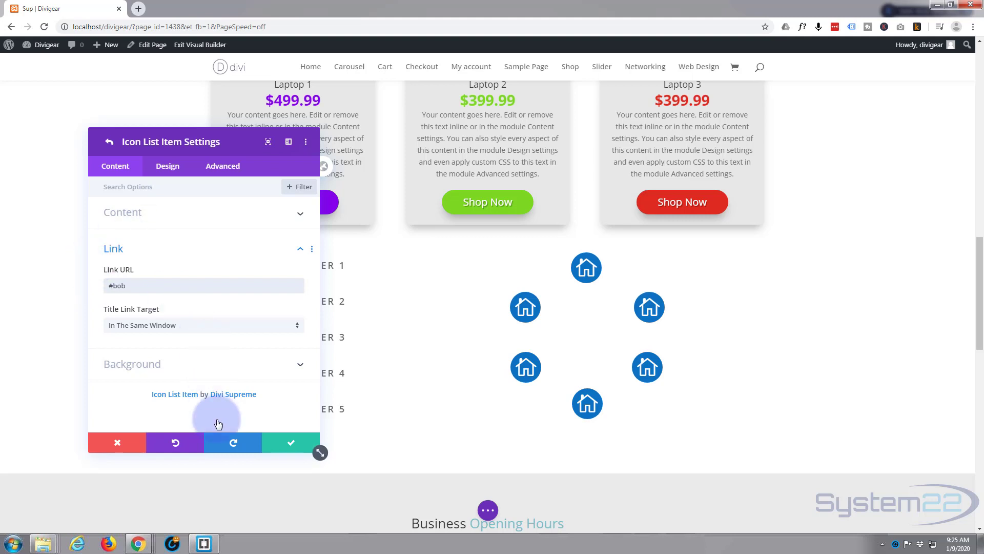
{"action": "left_click", "coordinate": [297, 444]}
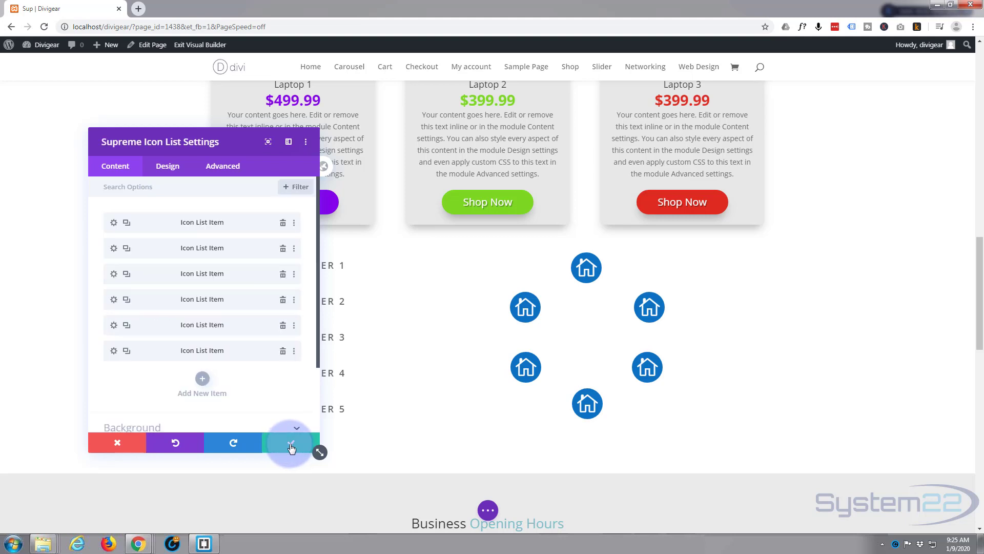
{"action": "left_click", "coordinate": [293, 445]}
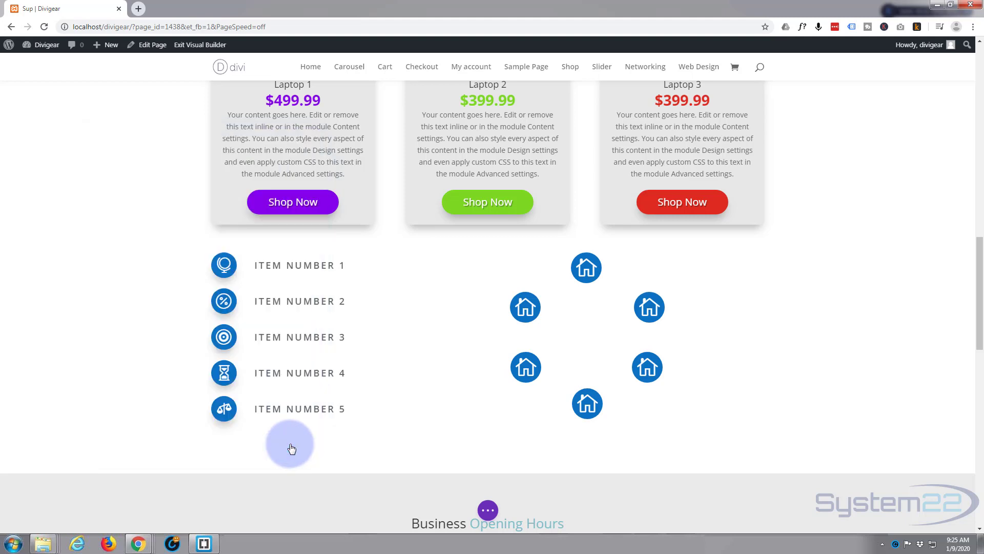
Save the page as a draft and exit the Visual Builder
{"action": "left_click", "coordinate": [489, 511]}
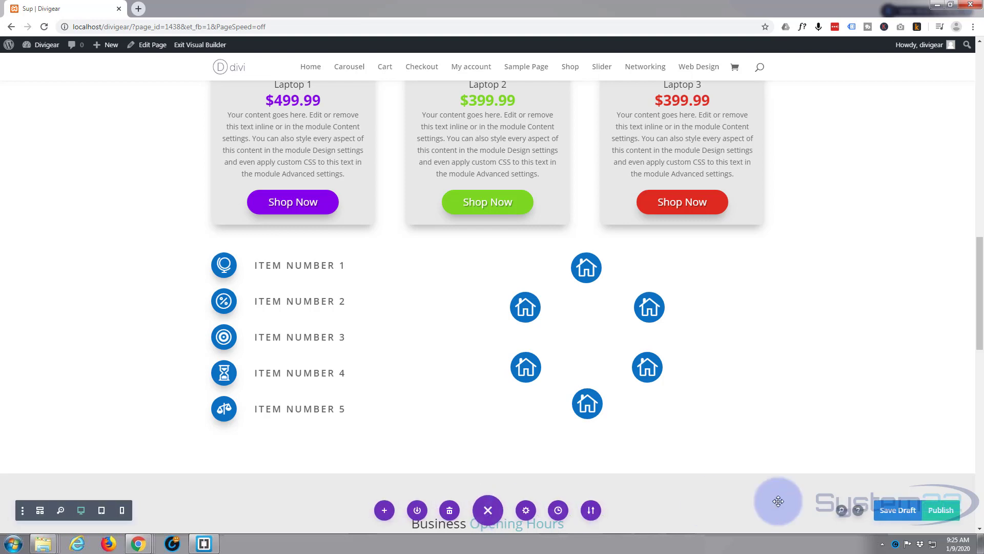
{"action": "left_click", "coordinate": [897, 510]}
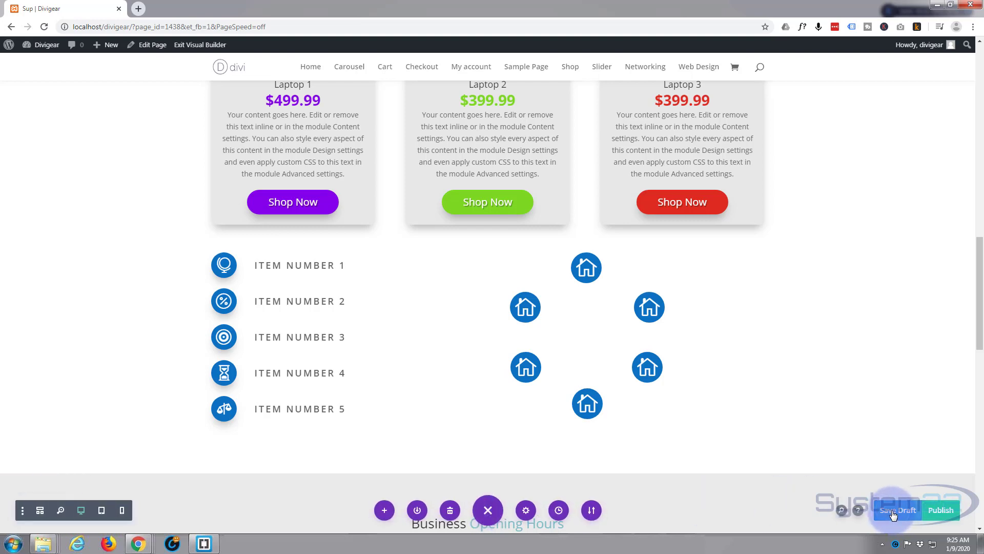
{"action": "left_click", "coordinate": [200, 45]}
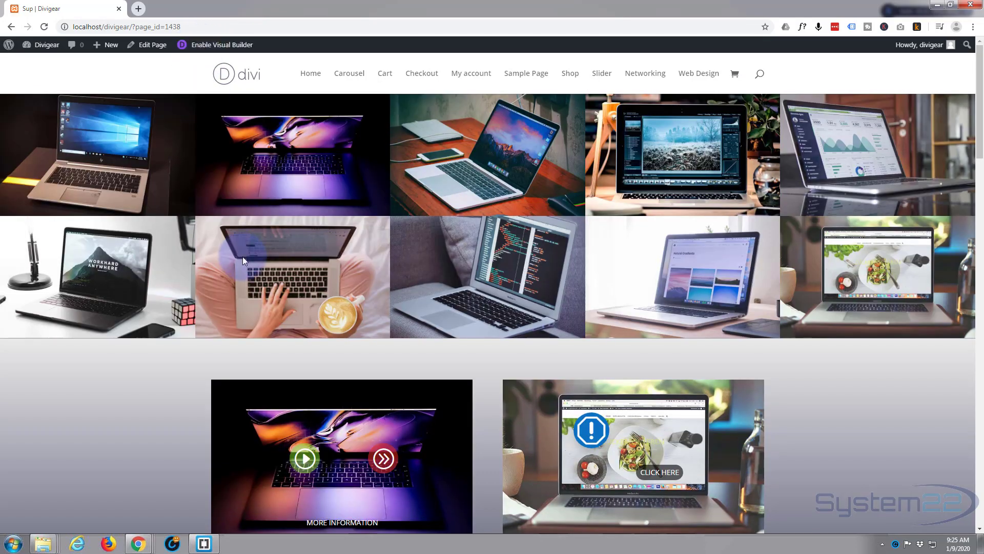
Test the link of the topmost house icon on the live page and return to the icon circle
{"action": "scroll", "coordinate": [241, 251], "scroll_direction": "down", "scroll_amount": 4}
{"action": "scroll", "coordinate": [238, 247], "scroll_direction": "down", "scroll_amount": 15}
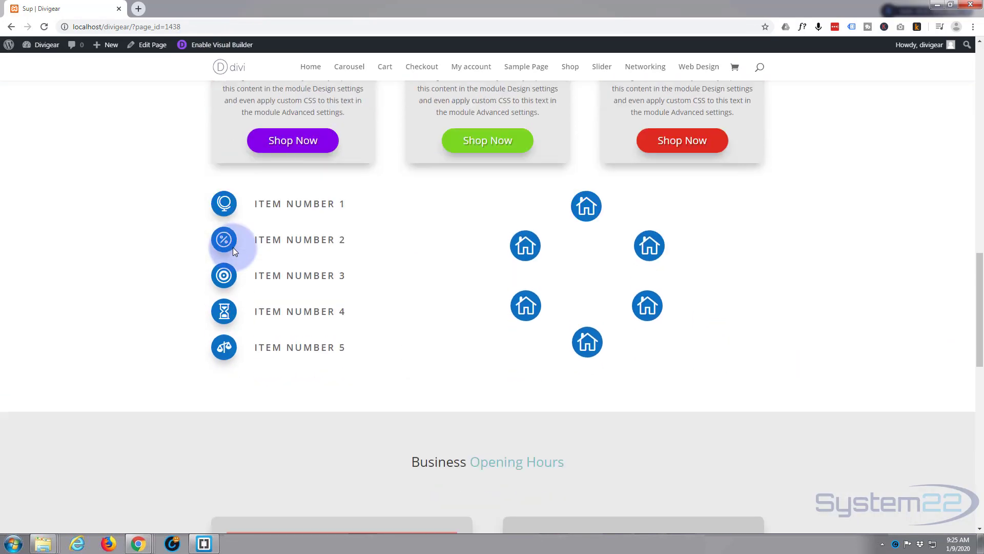
{"action": "scroll", "coordinate": [244, 251], "scroll_direction": "up", "scroll_amount": 2}
{"action": "left_click", "coordinate": [576, 302]}
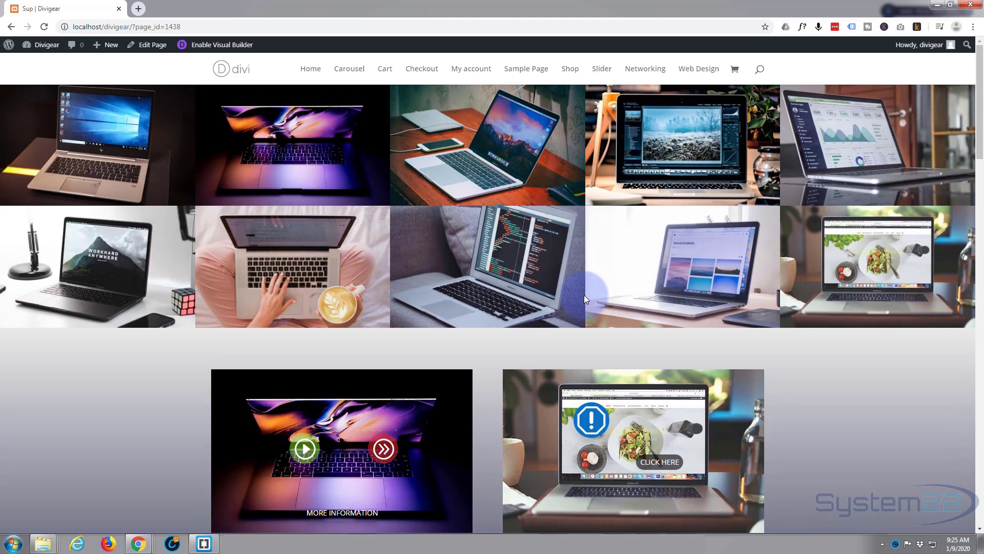
{"action": "scroll", "coordinate": [584, 294], "scroll_direction": "down", "scroll_amount": 10}
{"action": "scroll", "coordinate": [579, 294], "scroll_direction": "down", "scroll_amount": 6}
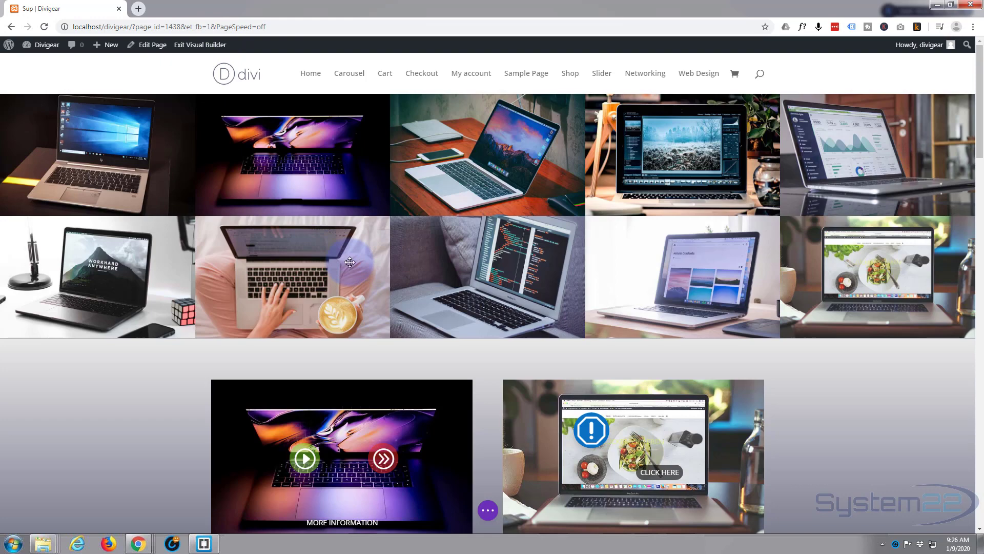
Give the first Icon List Item in the circle a green (#7cda24) icon background color on hover, and return to its desktop state
{"action": "scroll", "coordinate": [350, 262], "scroll_direction": "down", "scroll_amount": 10}
{"action": "scroll", "coordinate": [350, 262], "scroll_direction": "down", "scroll_amount": 8}
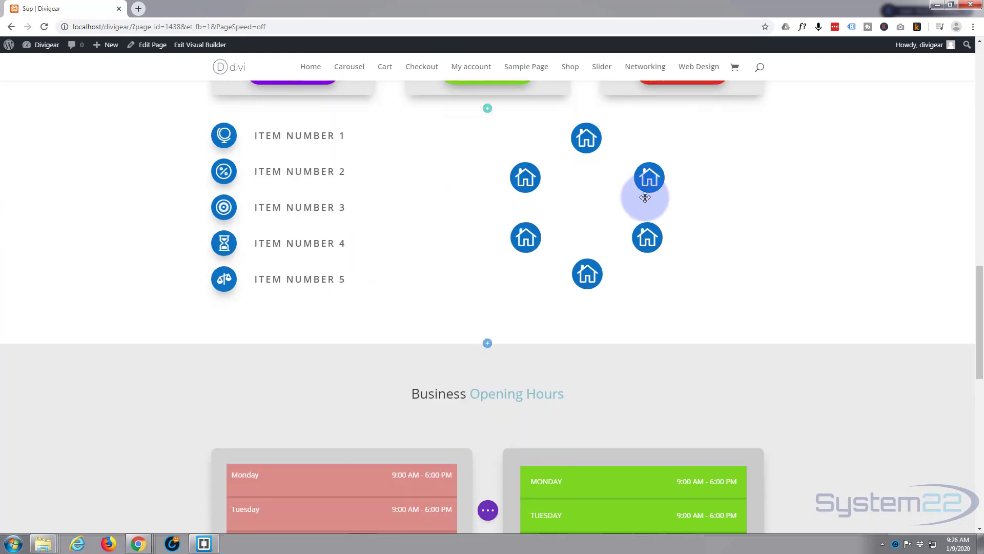
{"action": "mouse_move", "coordinate": [587, 136]}
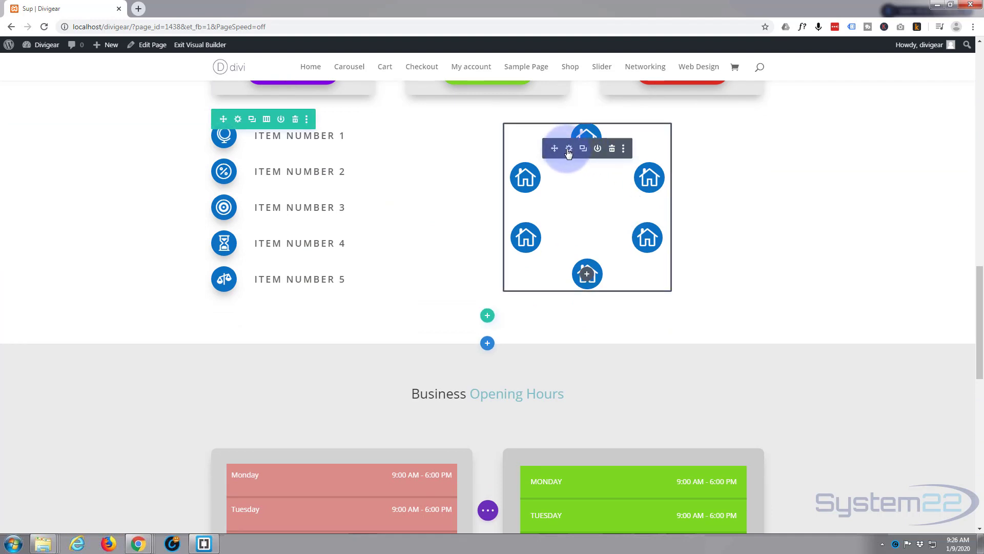
{"action": "left_click", "coordinate": [568, 152]}
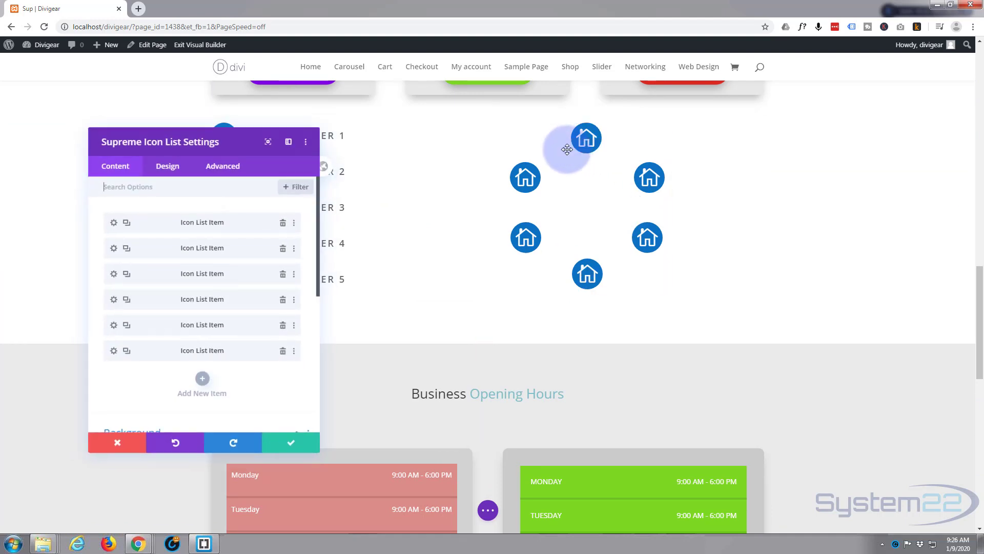
{"action": "left_click", "coordinate": [114, 224]}
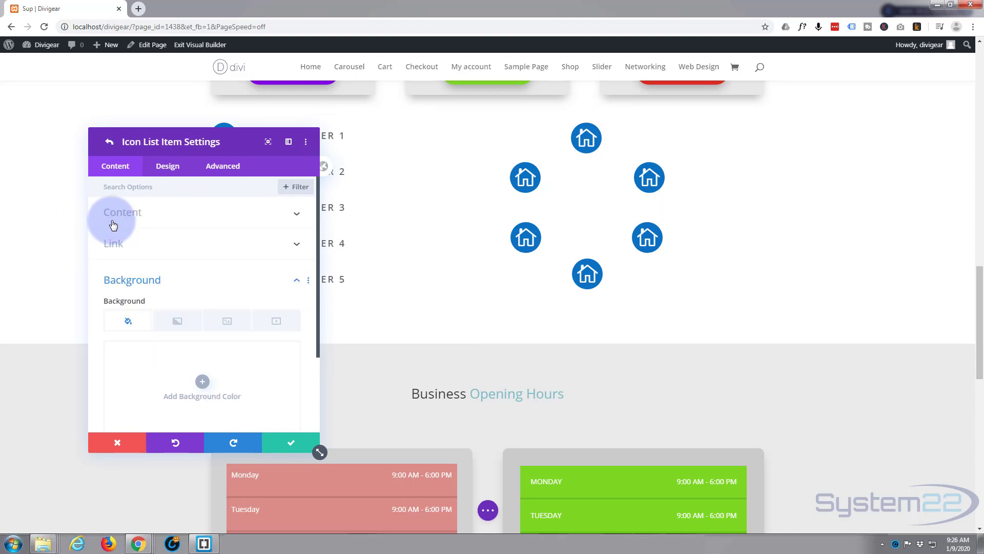
{"action": "left_click", "coordinate": [171, 167]}
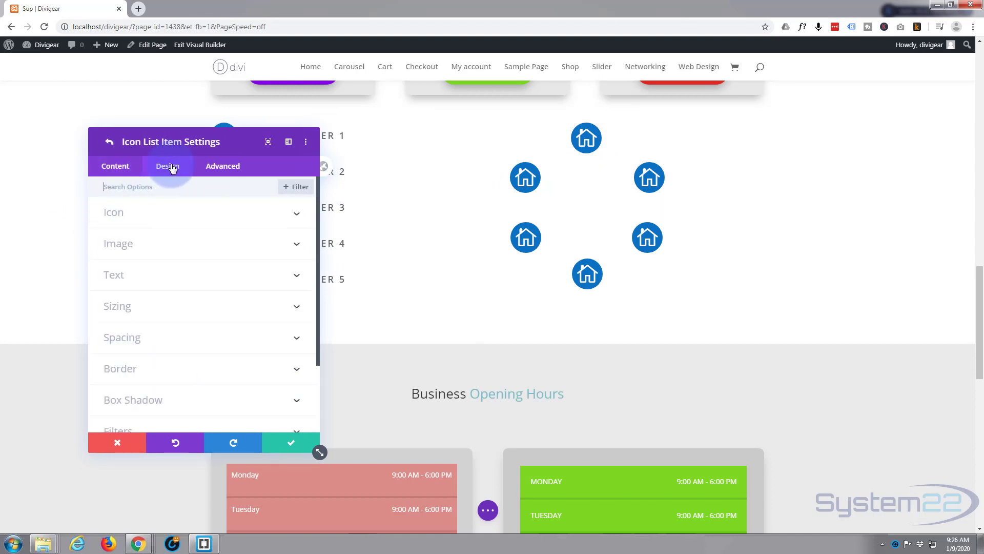
{"action": "left_click", "coordinate": [211, 218]}
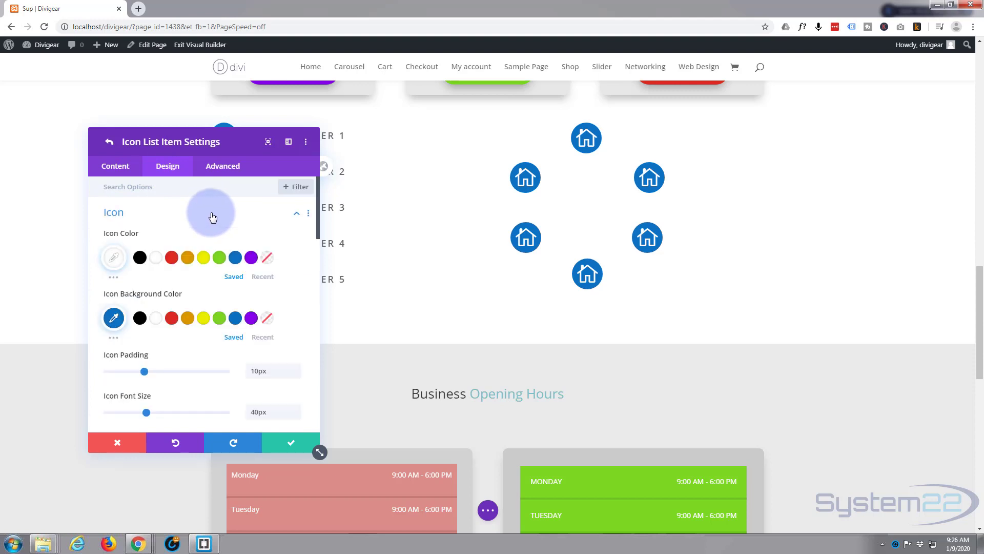
{"action": "left_click", "coordinate": [150, 325]}
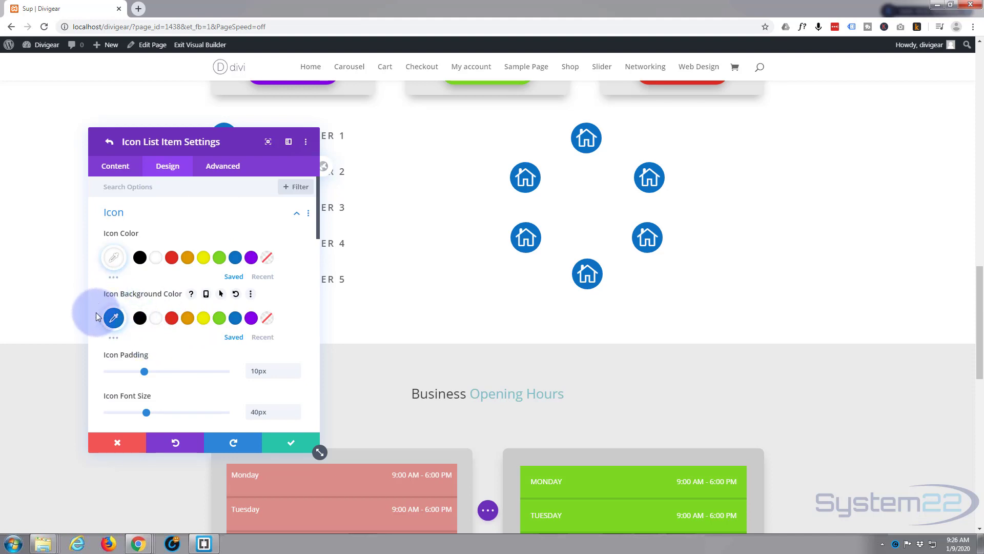
{"action": "left_click", "coordinate": [221, 295]}
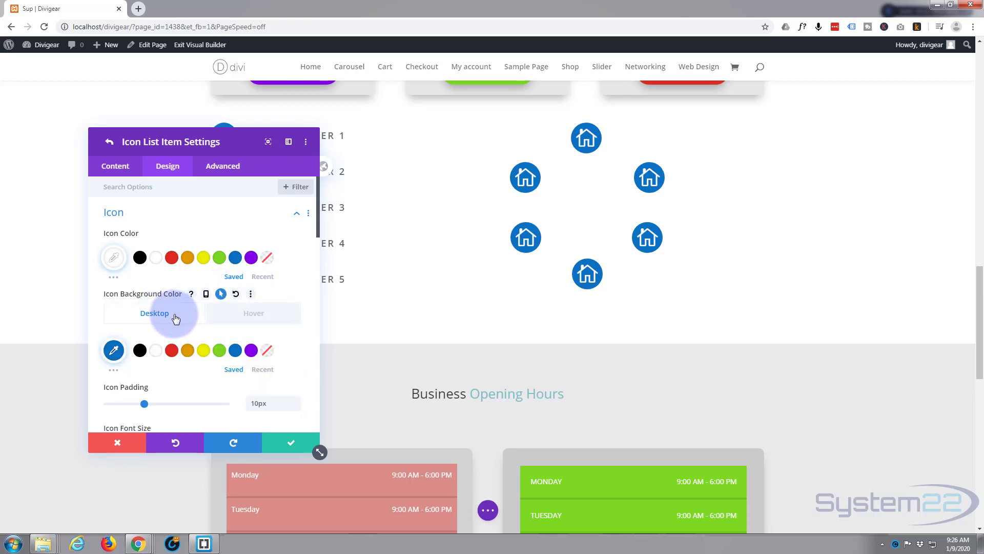
{"action": "left_click", "coordinate": [251, 317]}
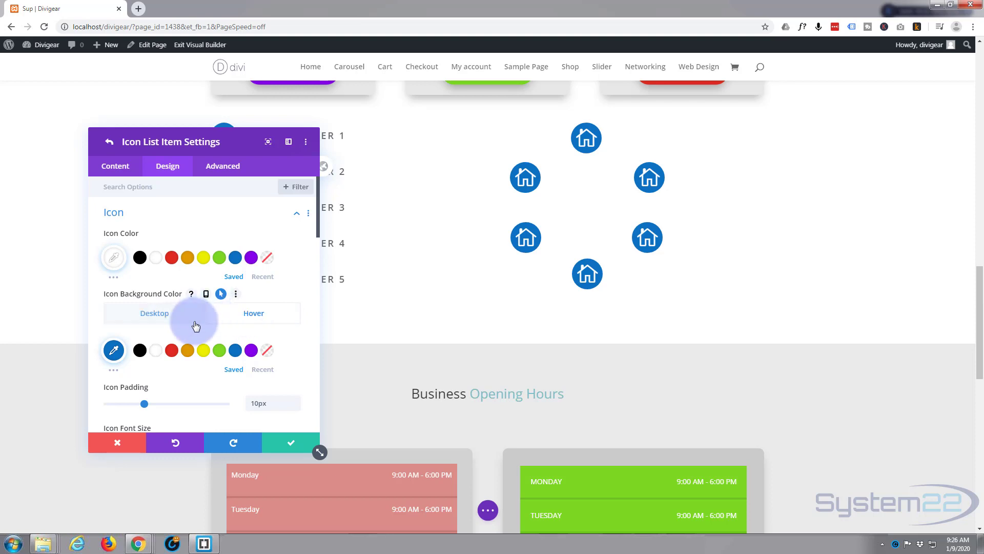
{"action": "left_click", "coordinate": [219, 352]}
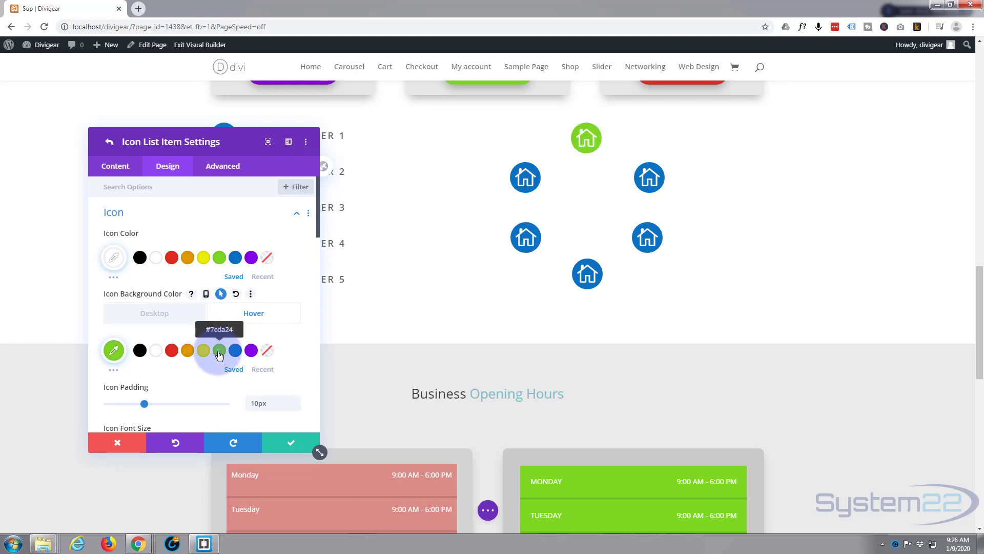
{"action": "left_click", "coordinate": [143, 314]}
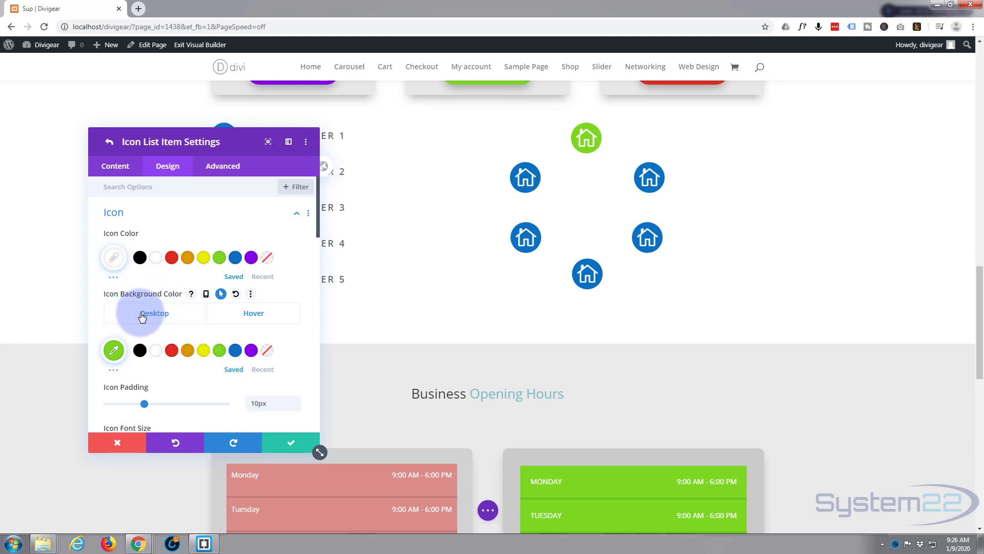
{"action": "left_click", "coordinate": [226, 392]}
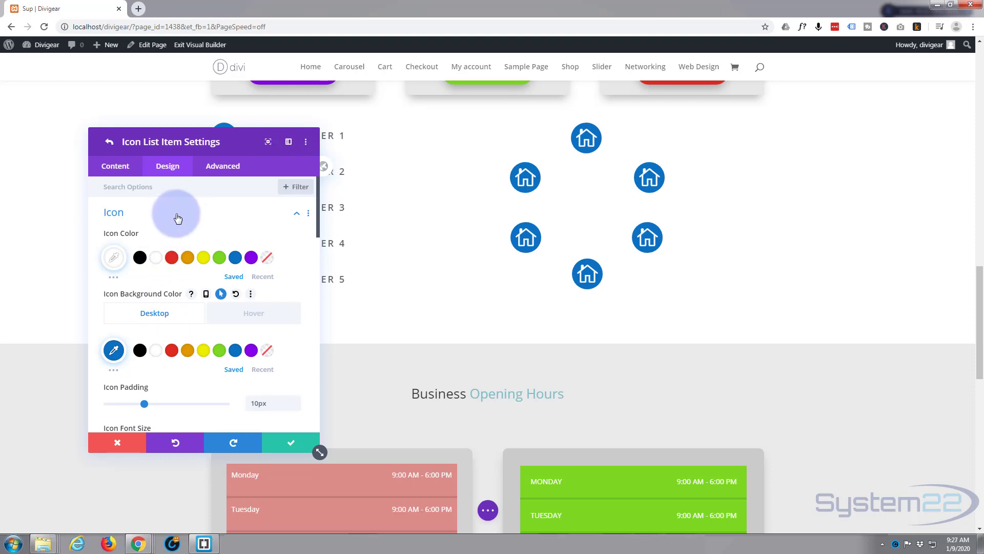
Try the bottom drop shadow preset as box shadow for the whole Icon List Item, and reset it to no shadow
{"action": "scroll", "coordinate": [174, 207], "scroll_direction": "down", "scroll_amount": 3}
{"action": "scroll", "coordinate": [173, 208], "scroll_direction": "down", "scroll_amount": 12}
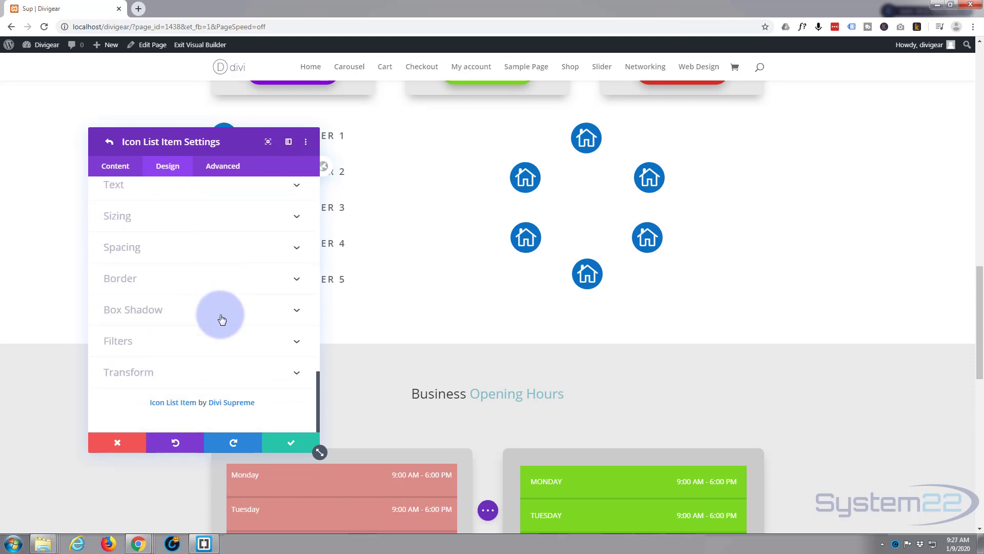
{"action": "left_click", "coordinate": [222, 317]}
{"action": "left_click", "coordinate": [276, 257]}
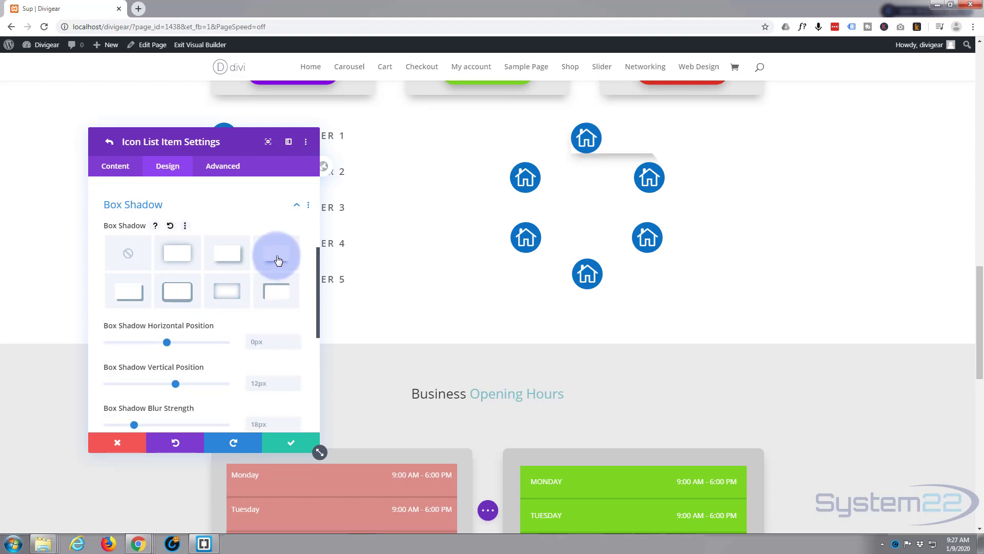
{"action": "left_click", "coordinate": [128, 253]}
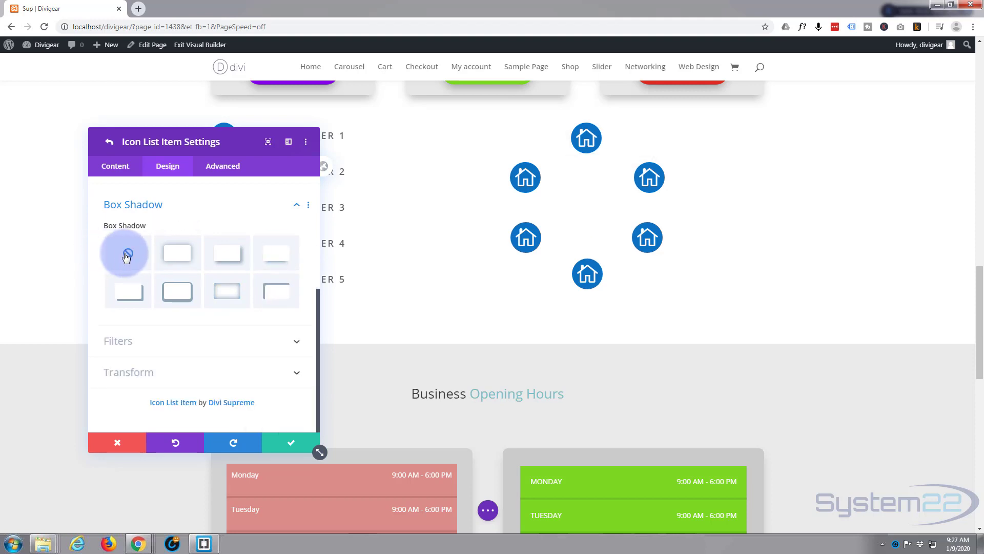
Apply the bottom drop shadow preset to the item's icon through the Icon Box Shadow option
{"action": "scroll", "coordinate": [131, 277], "scroll_direction": "up", "scroll_amount": 4}
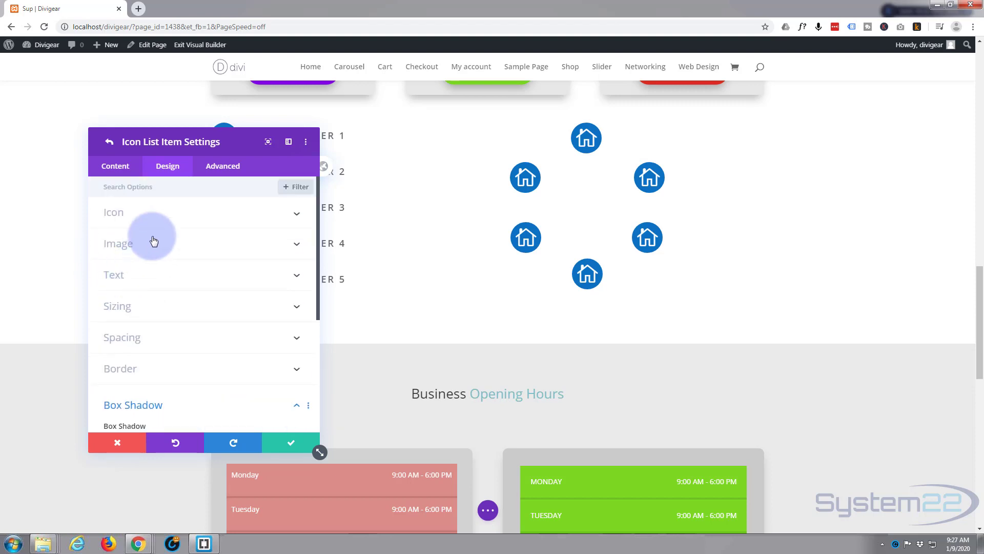
{"action": "left_click", "coordinate": [164, 218]}
{"action": "scroll", "coordinate": [189, 257], "scroll_direction": "down", "scroll_amount": 6}
{"action": "scroll", "coordinate": [190, 257], "scroll_direction": "down", "scroll_amount": 4}
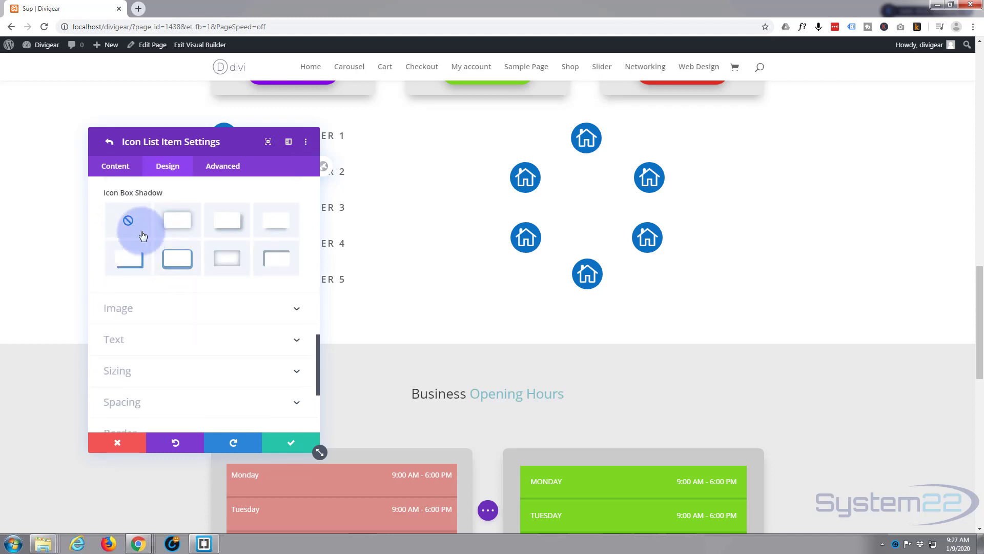
{"action": "left_click", "coordinate": [280, 227]}
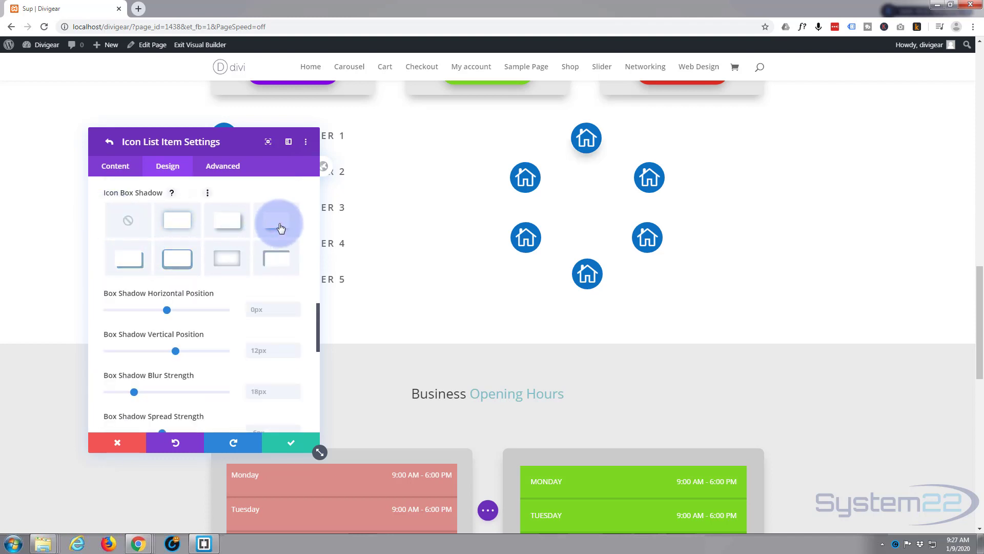
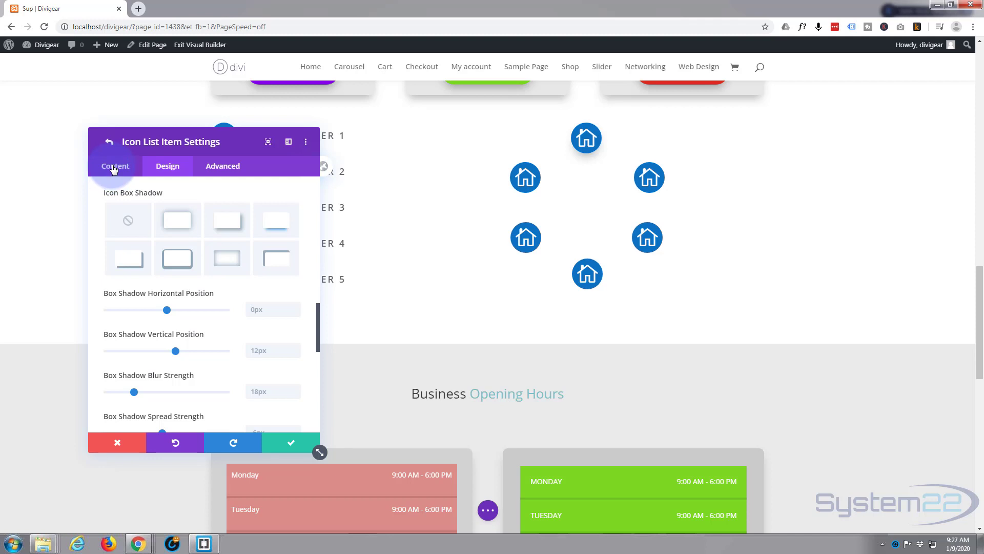
Save the first item's settings and change the last Icon List Item's icon to the envelope
{"action": "left_click", "coordinate": [114, 167]}
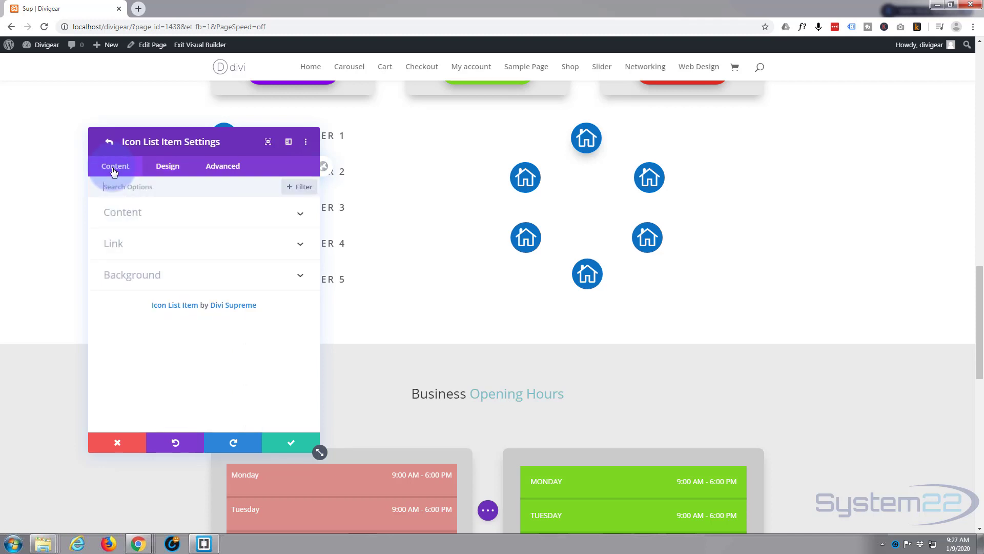
{"action": "left_click", "coordinate": [296, 445]}
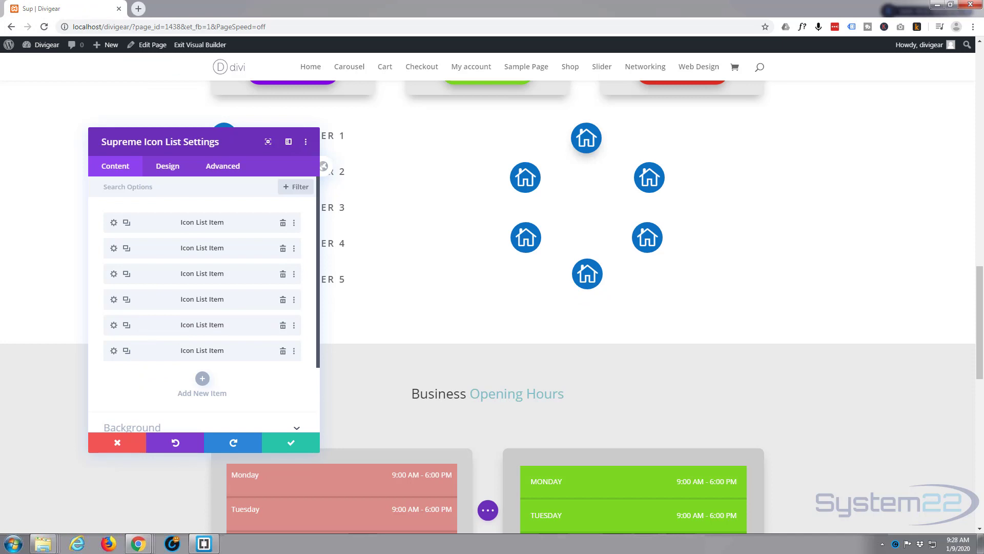
{"action": "left_click", "coordinate": [114, 351]}
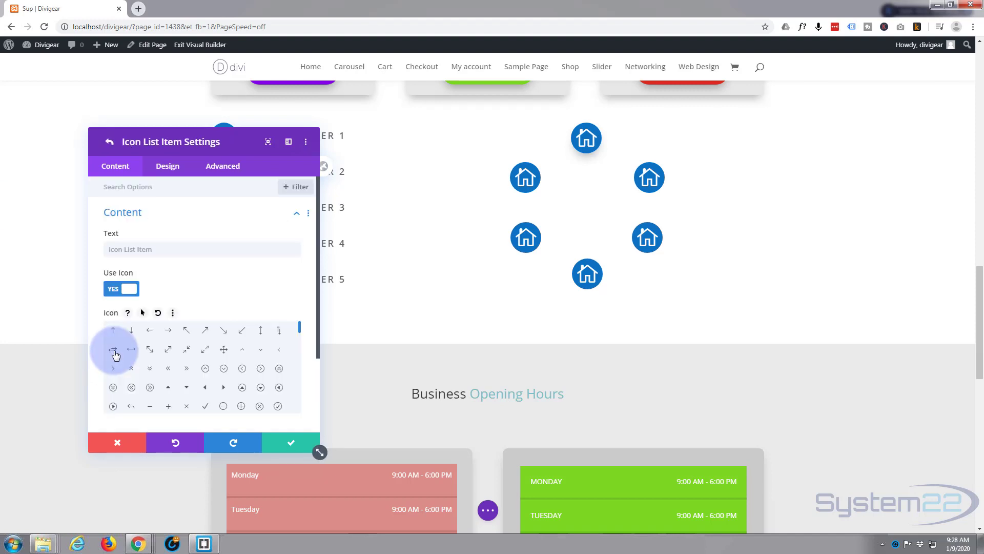
{"action": "scroll", "coordinate": [187, 246], "scroll_direction": "down", "scroll_amount": 2}
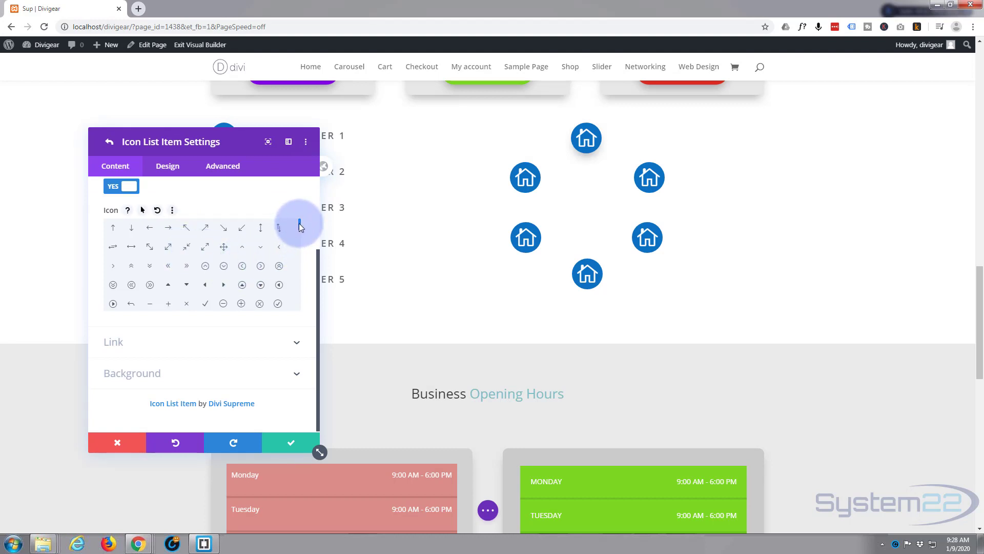
{"action": "left_click_drag", "start_coordinate": [300, 226], "coordinate": [297, 263]}
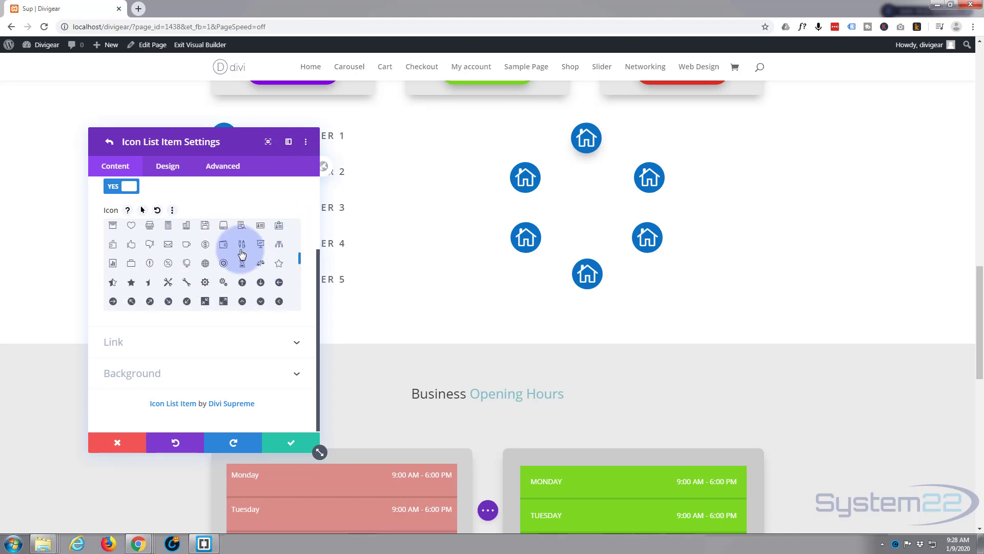
{"action": "left_click", "coordinate": [167, 247]}
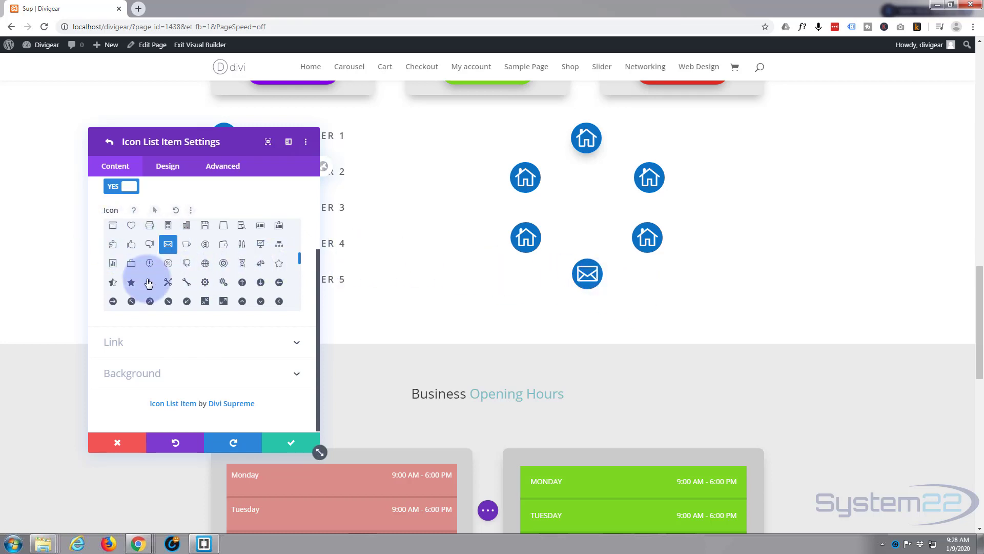
{"action": "left_click", "coordinate": [150, 342]}
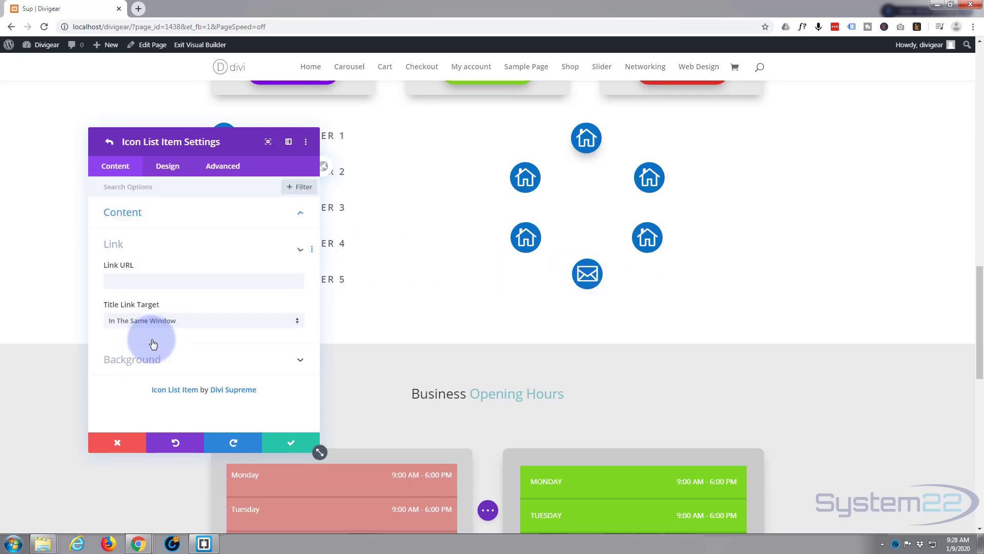
{"action": "left_click", "coordinate": [109, 285]}
{"action": "type", "text": "https://www.system22.net/em/index.html"}
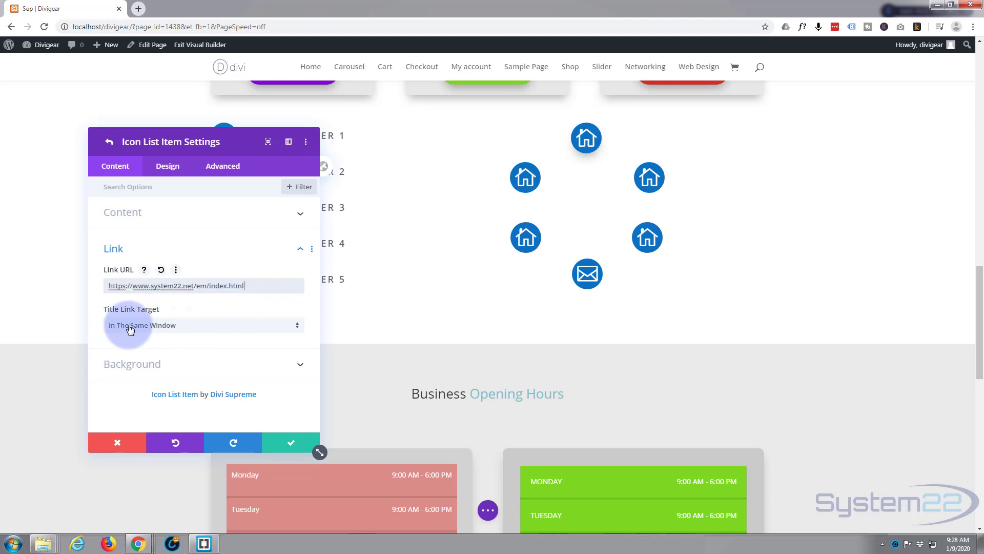
{"action": "left_click", "coordinate": [236, 326]}
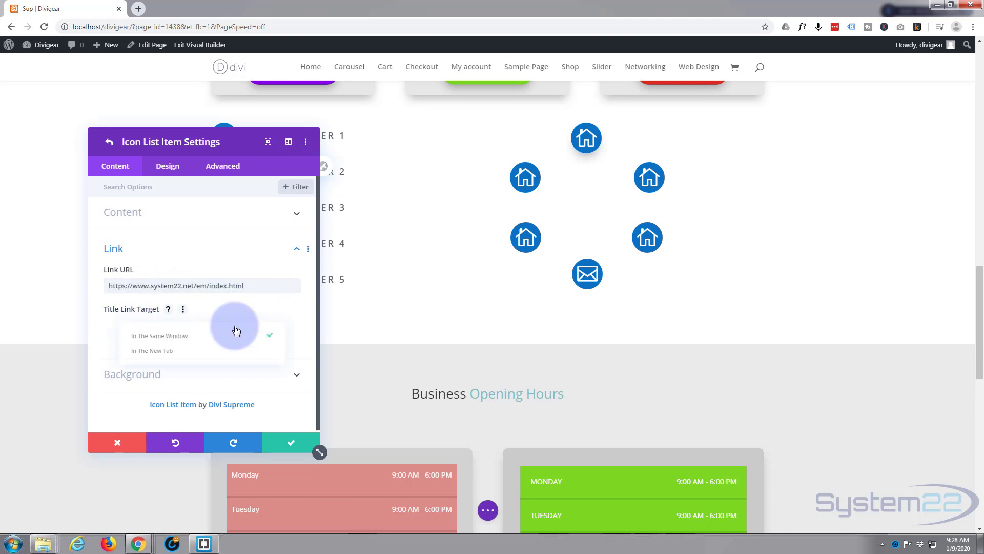
{"action": "left_click", "coordinate": [158, 359]}
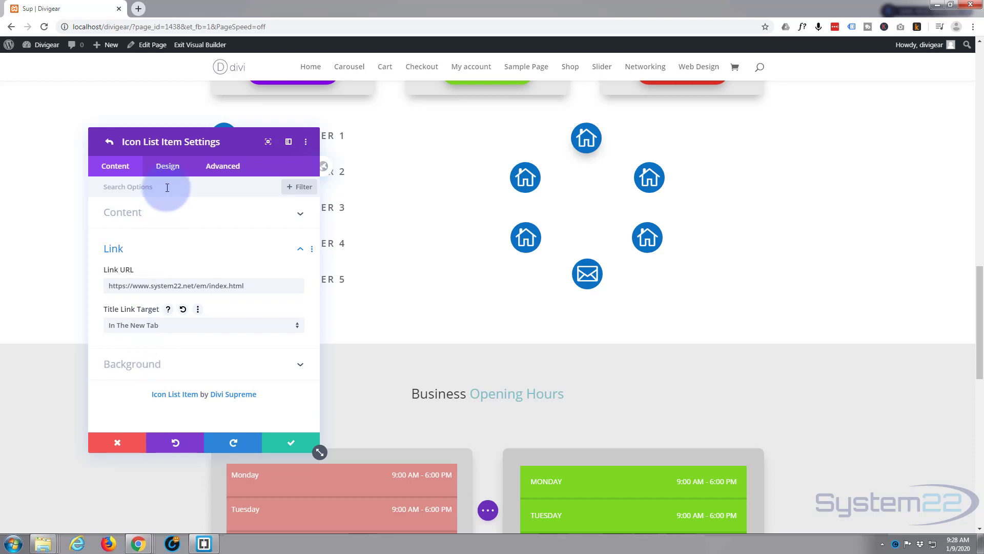
Give the envelope item a green (#7cda24) icon background color on hover, and return to its desktop state
{"action": "left_click", "coordinate": [173, 166]}
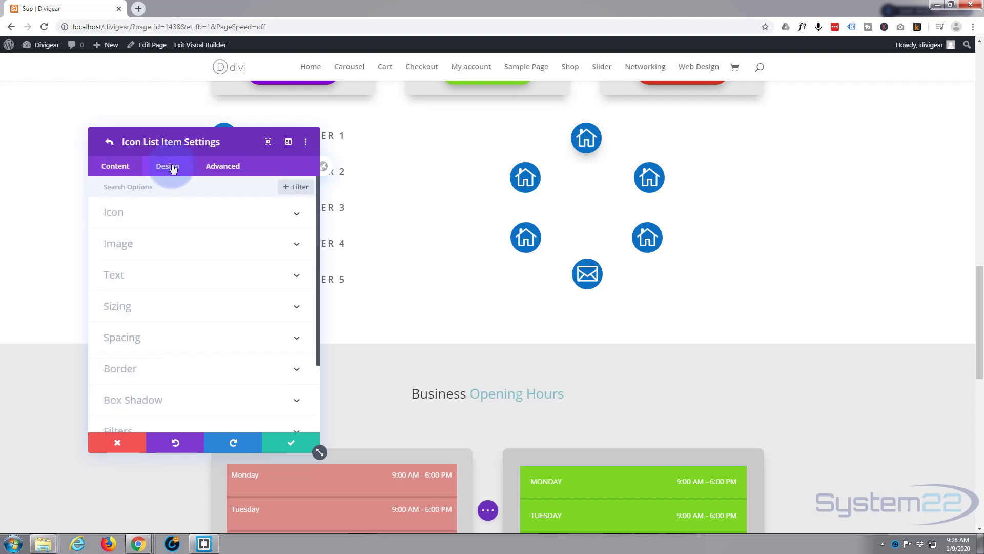
{"action": "left_click", "coordinate": [214, 213]}
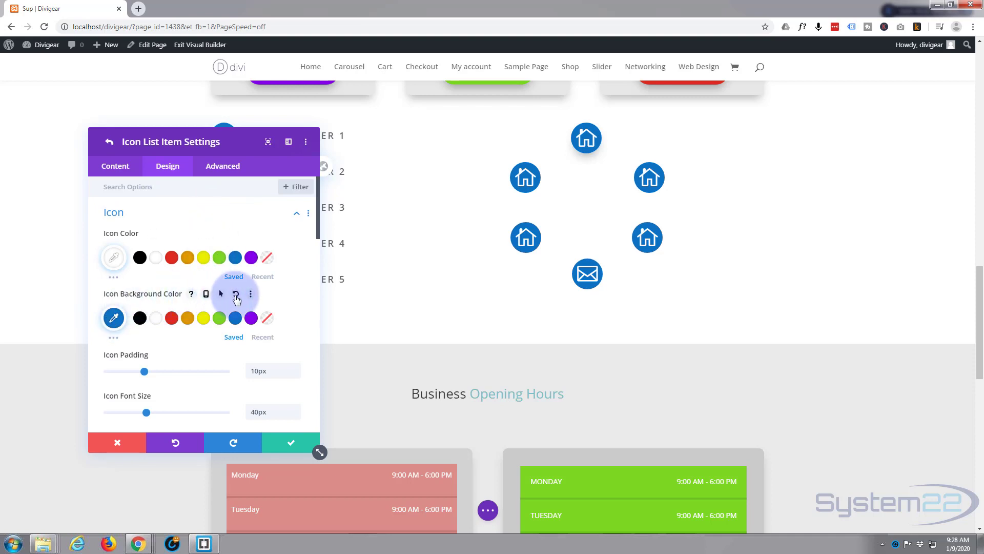
{"action": "left_click", "coordinate": [220, 295]}
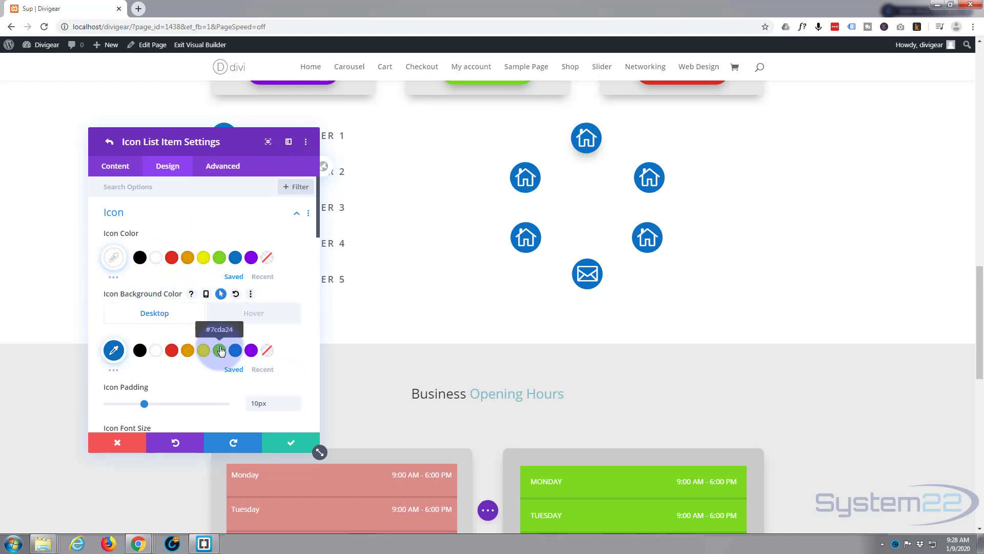
{"action": "left_click", "coordinate": [261, 314]}
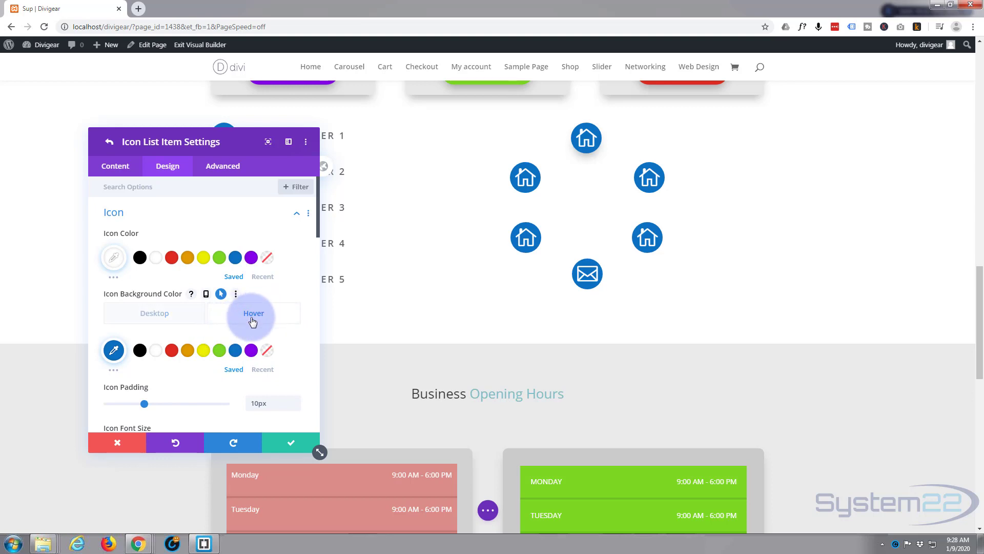
{"action": "left_click", "coordinate": [220, 350]}
{"action": "left_click", "coordinate": [154, 314]}
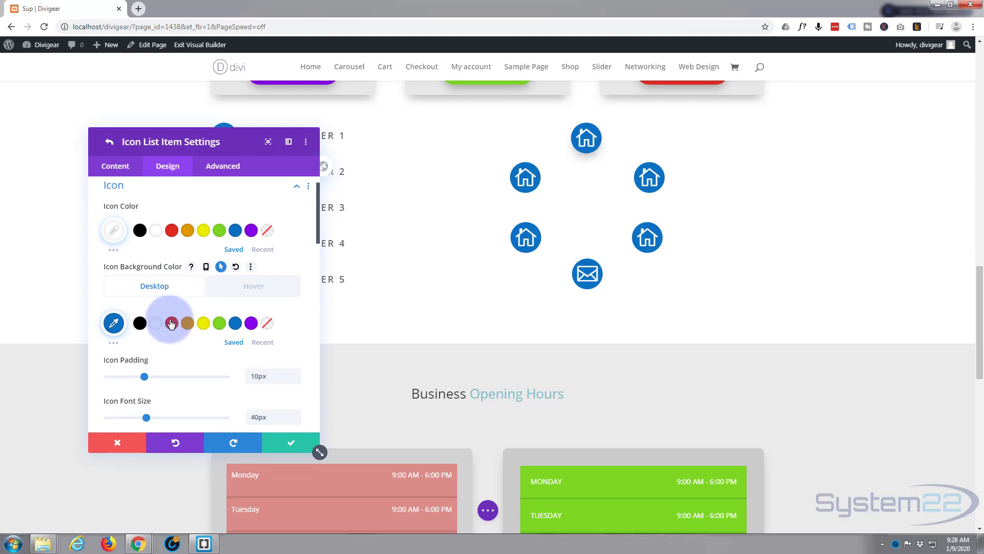
Apply the bottom drop shadow preset to the envelope item's icon through the Icon Box Shadow option and save the item
{"action": "scroll", "coordinate": [167, 318], "scroll_direction": "down", "scroll_amount": 7}
{"action": "scroll", "coordinate": [167, 318], "scroll_direction": "down", "scroll_amount": 7}
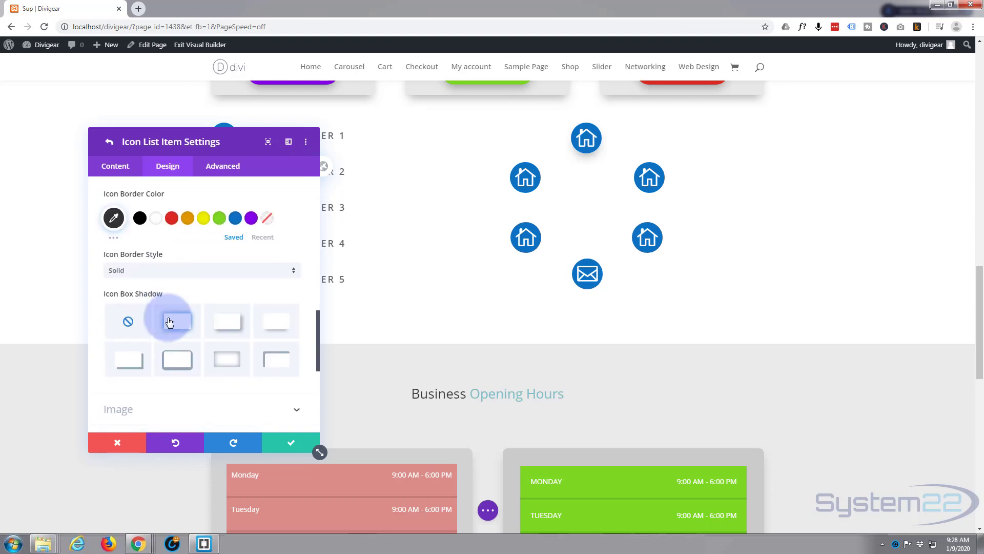
{"action": "left_click", "coordinate": [272, 229]}
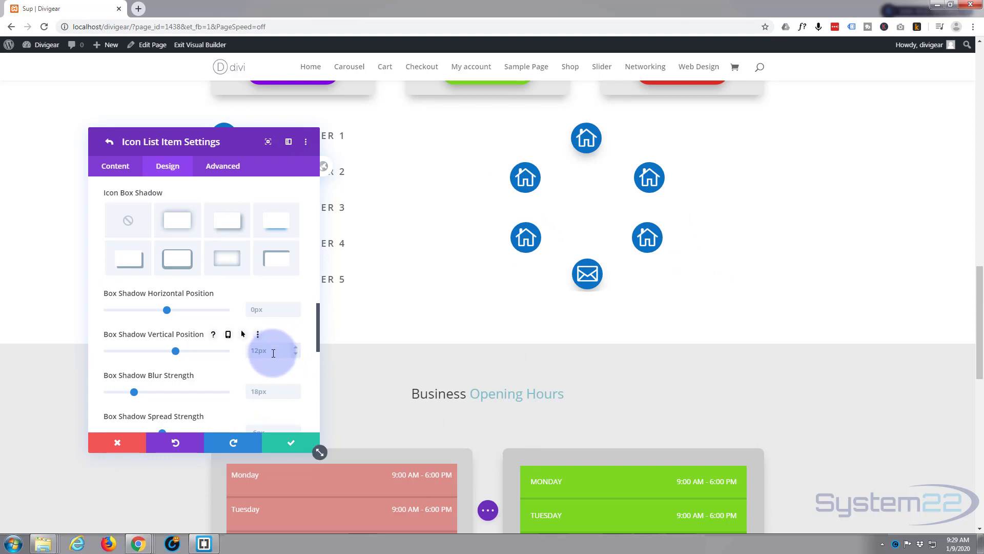
{"action": "left_click", "coordinate": [290, 442]}
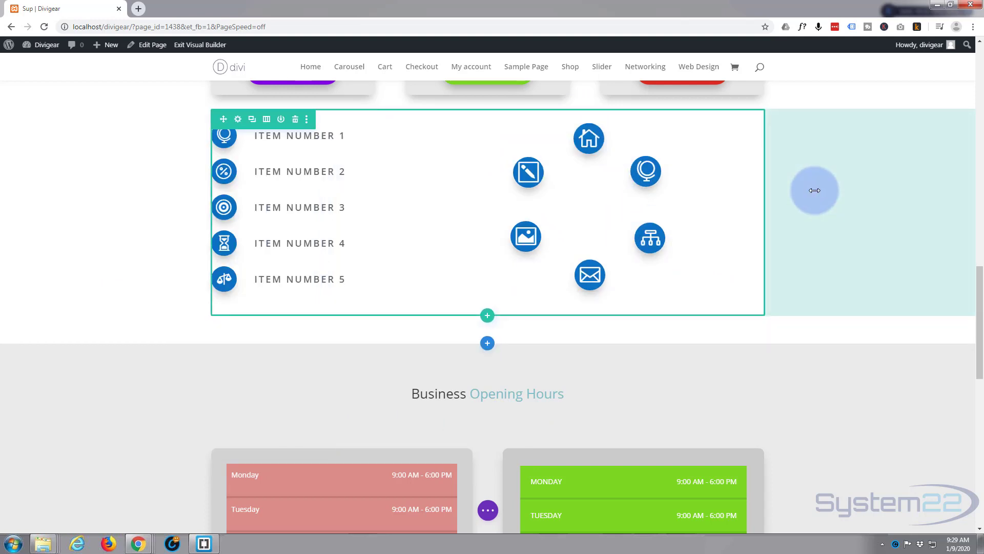
Exit the Visual Builder and go to the icon circle on the live page
{"action": "left_click", "coordinate": [489, 512]}
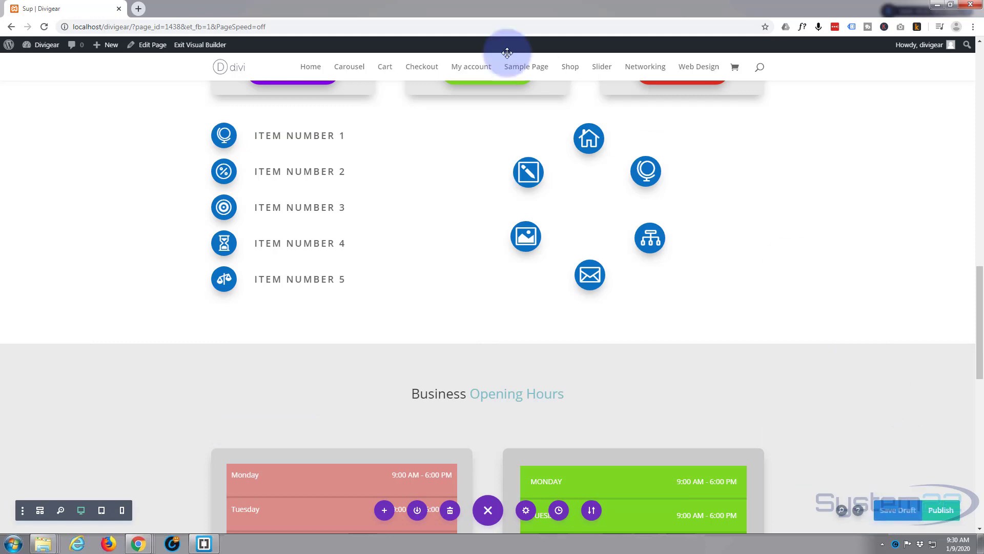
{"action": "left_click", "coordinate": [187, 45]}
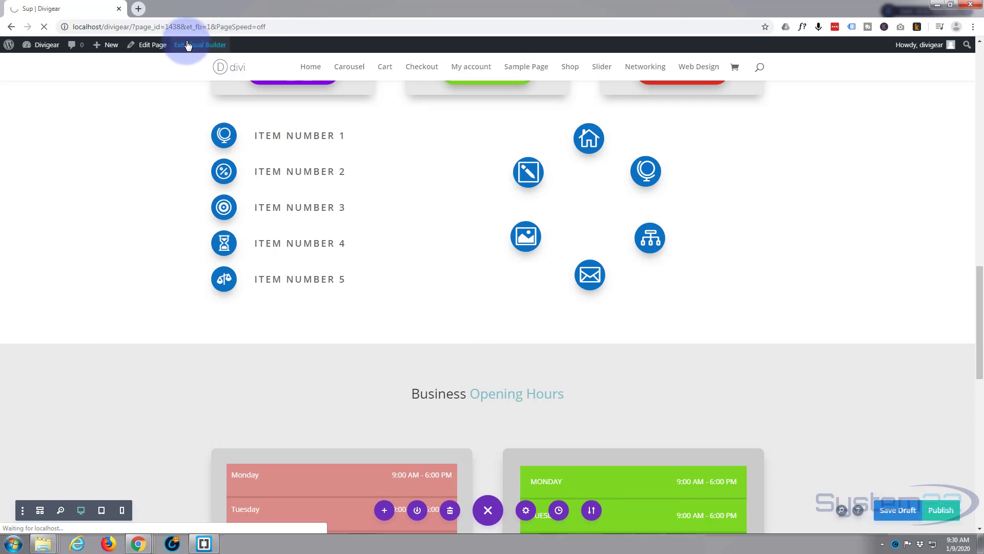
{"action": "scroll", "coordinate": [249, 188], "scroll_direction": "down", "scroll_amount": 8}
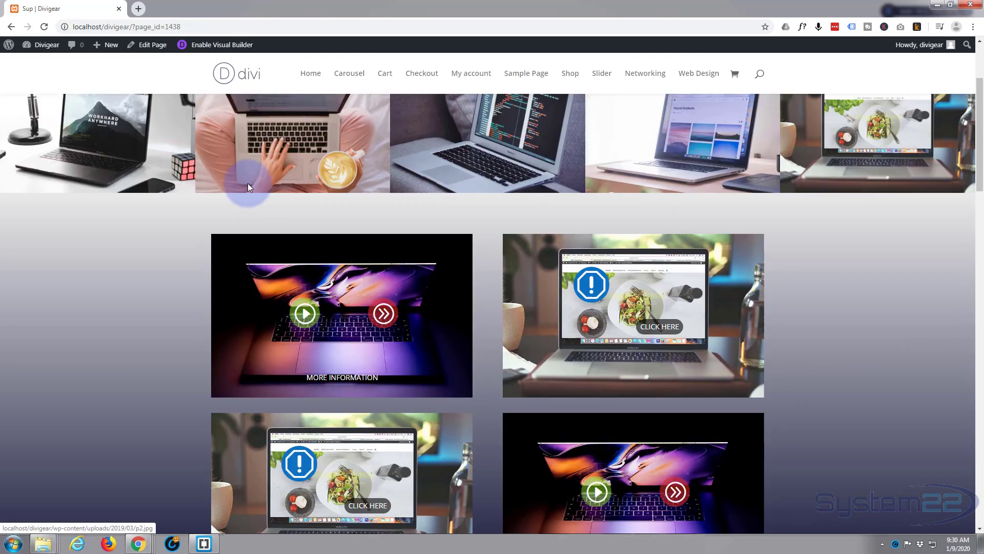
{"action": "scroll", "coordinate": [249, 187], "scroll_direction": "down", "scroll_amount": 9}
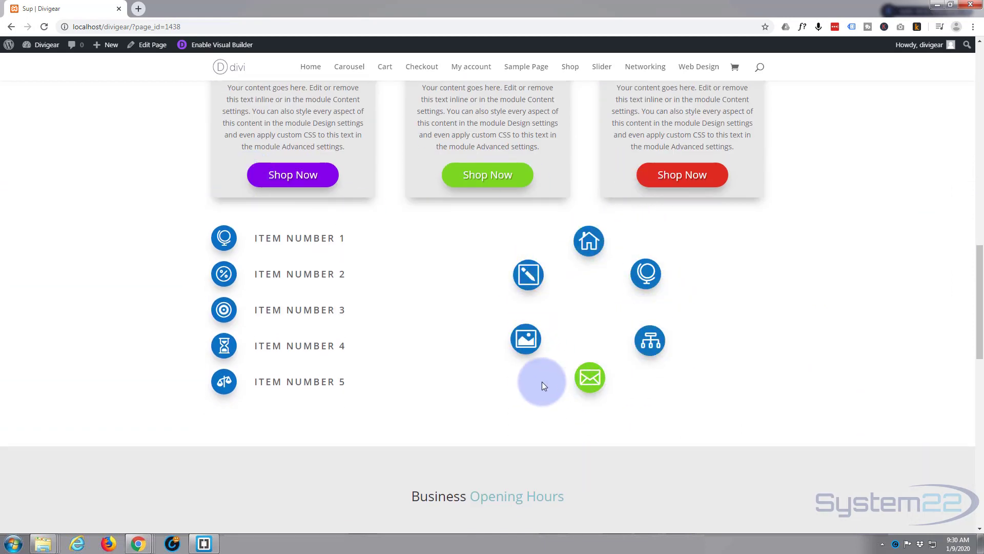
Test the links of the envelope and globe icons in the circle, returning to the Divigear page after each
{"action": "left_click", "coordinate": [591, 380]}
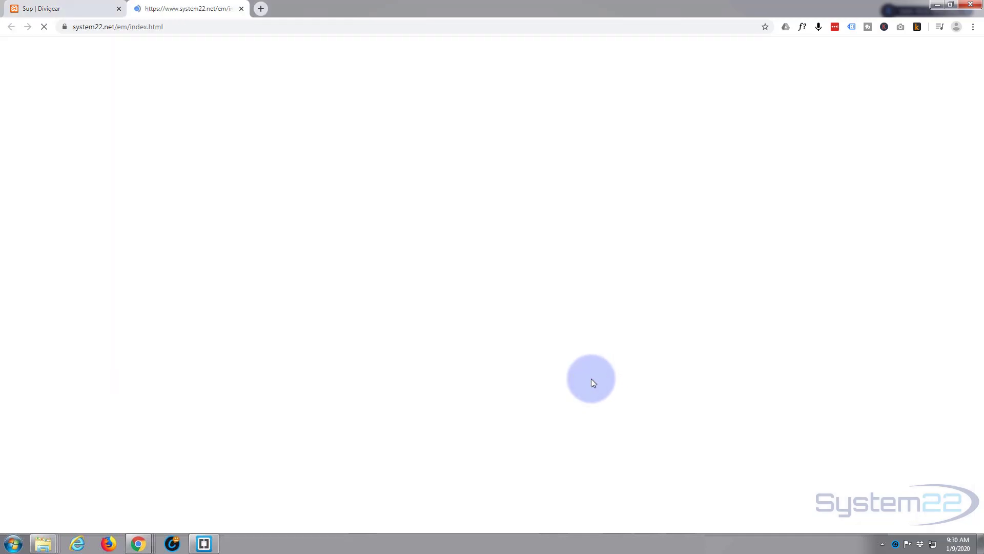
{"action": "left_click", "coordinate": [65, 9]}
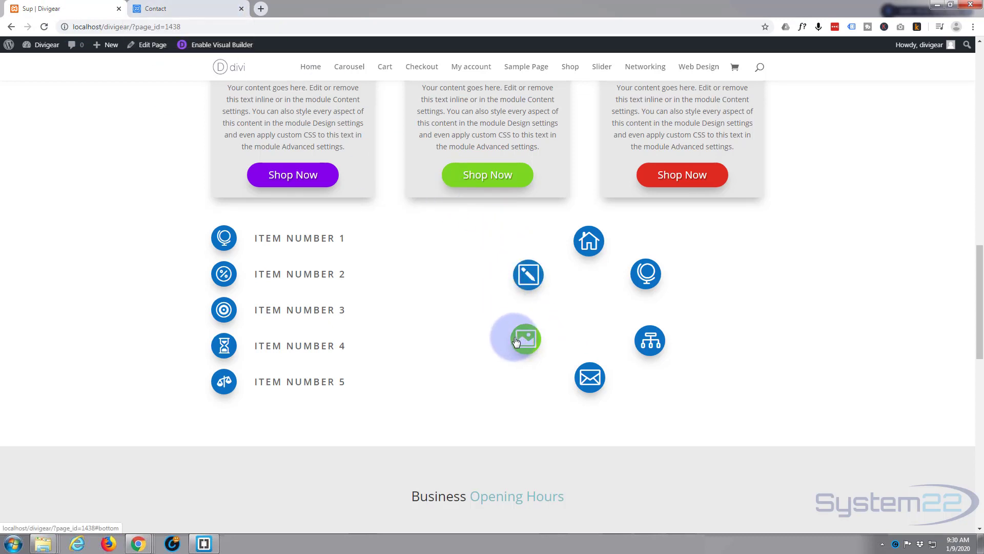
{"action": "left_click", "coordinate": [648, 275]}
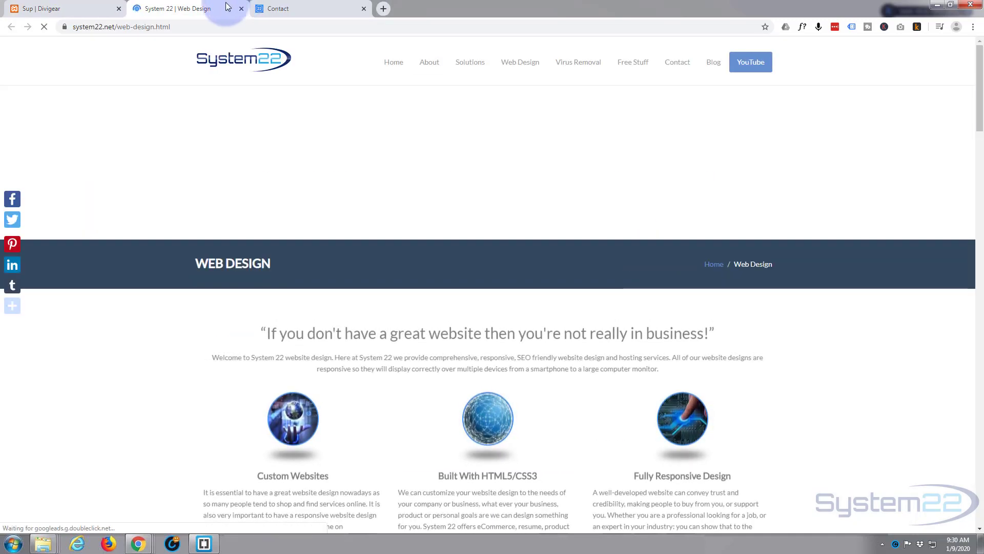
{"action": "left_click", "coordinate": [85, 8]}
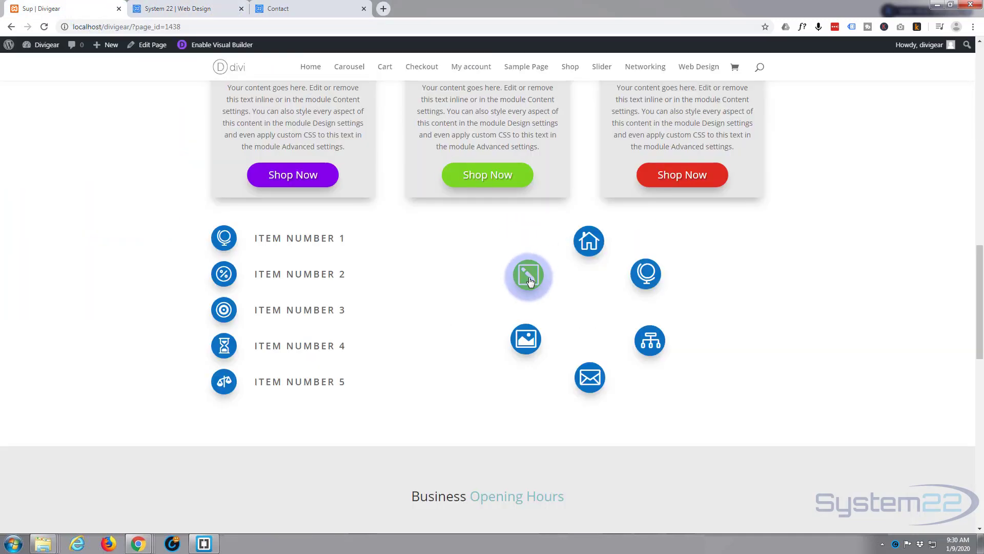
Test the section links of the hierarchy and picture icons, returning to the icon circle after each
{"action": "scroll", "coordinate": [650, 341], "scroll_direction": "up", "scroll_amount": 12}
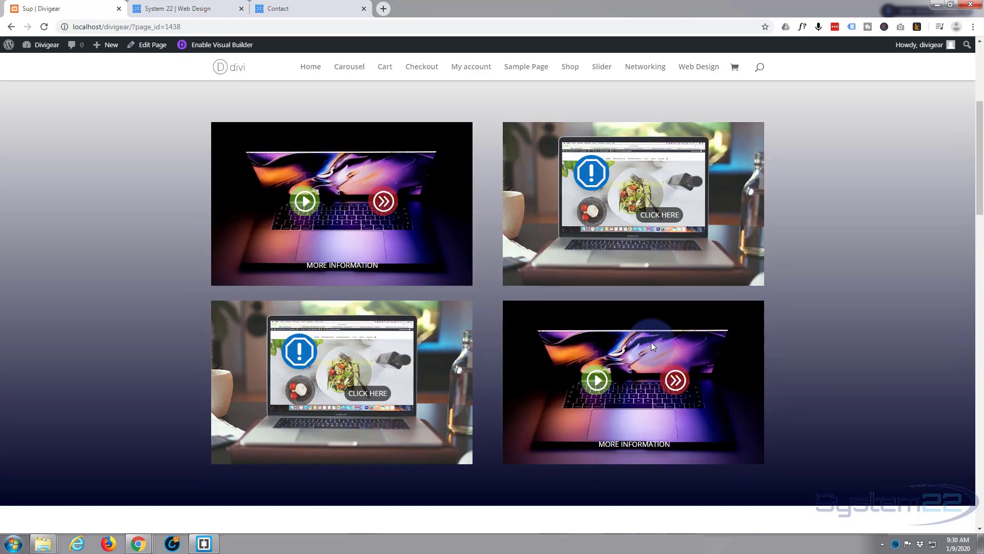
{"action": "scroll", "coordinate": [576, 228], "scroll_direction": "down", "scroll_amount": 9}
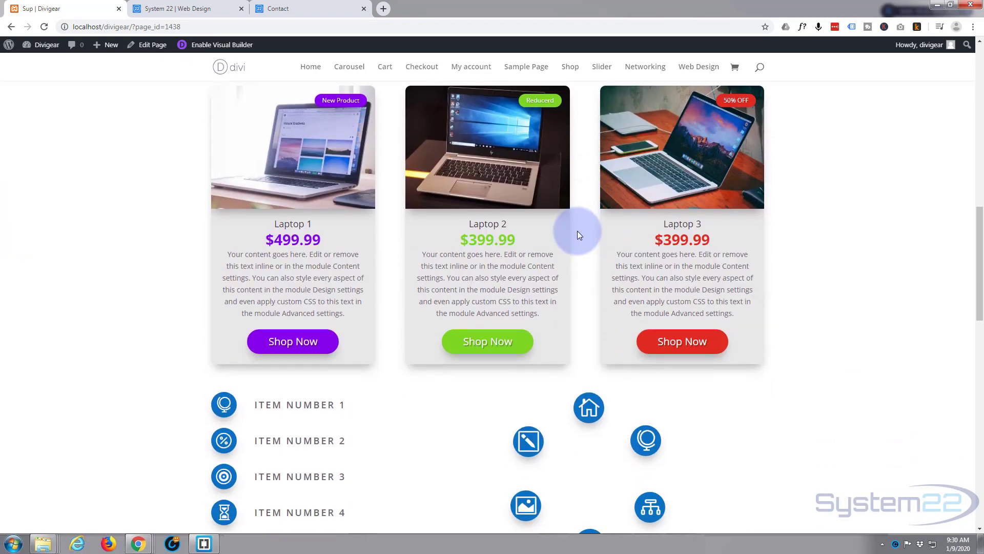
{"action": "scroll", "coordinate": [577, 231], "scroll_direction": "down", "scroll_amount": 5}
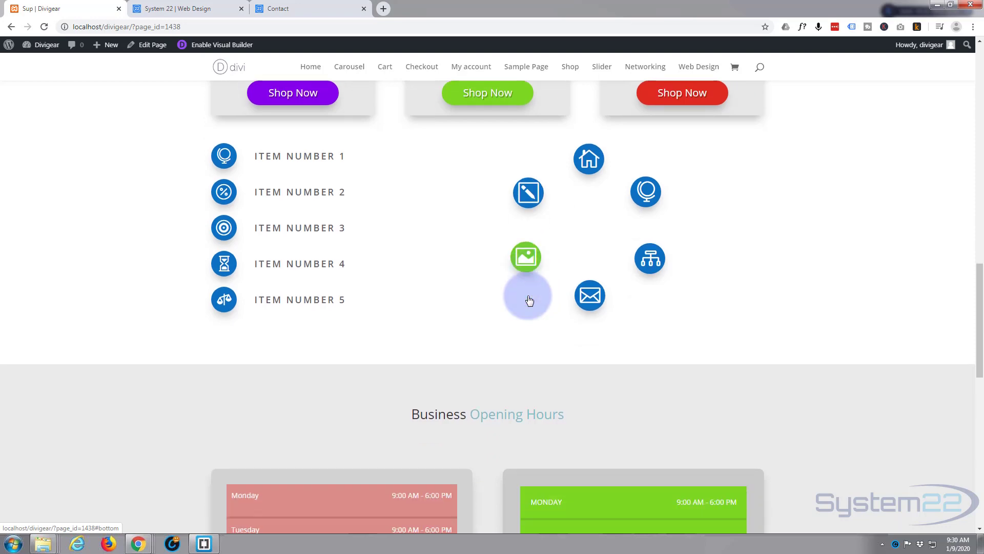
{"action": "scroll", "coordinate": [530, 301], "scroll_direction": "down", "scroll_amount": 12}
{"action": "scroll", "coordinate": [527, 295], "scroll_direction": "up", "scroll_amount": 7}
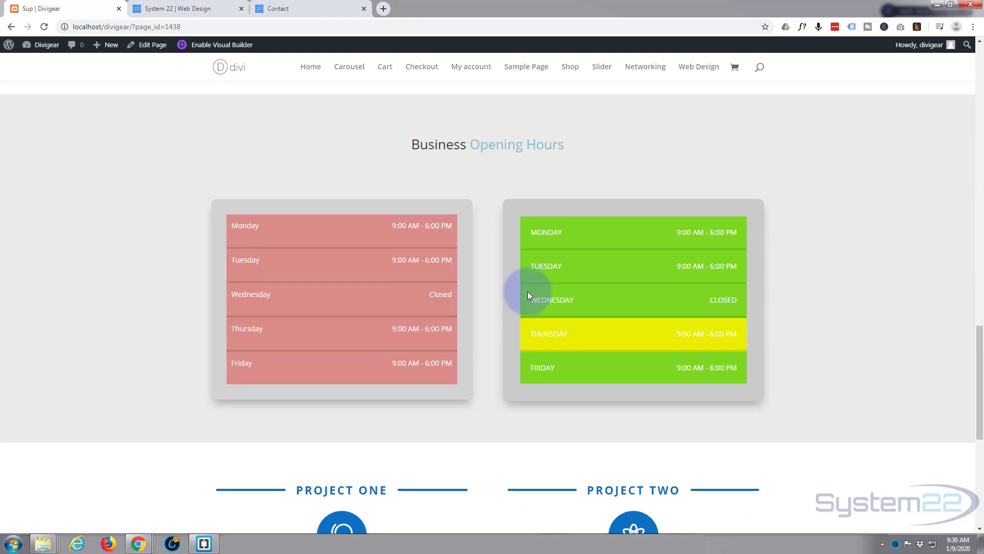
{"action": "scroll", "coordinate": [528, 291], "scroll_direction": "up", "scroll_amount": 6}
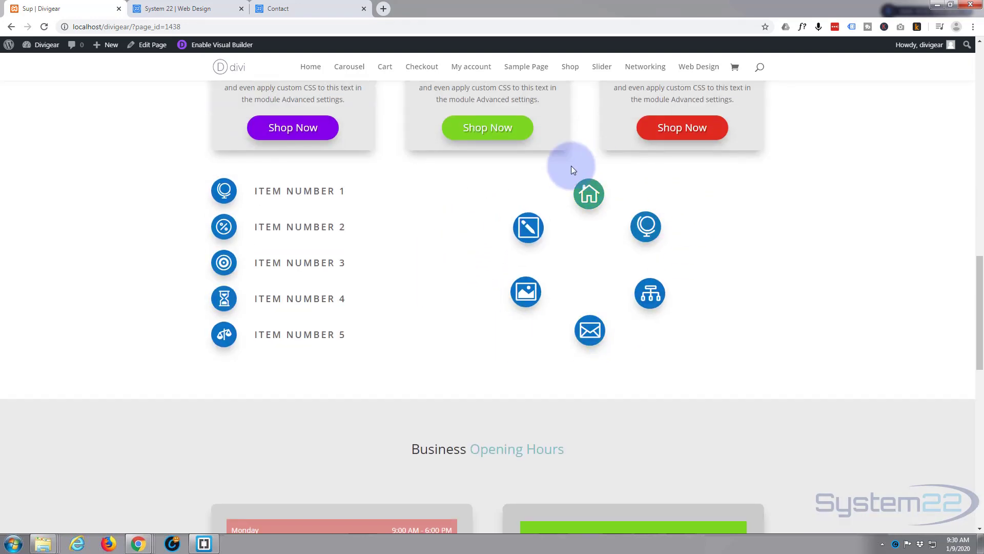